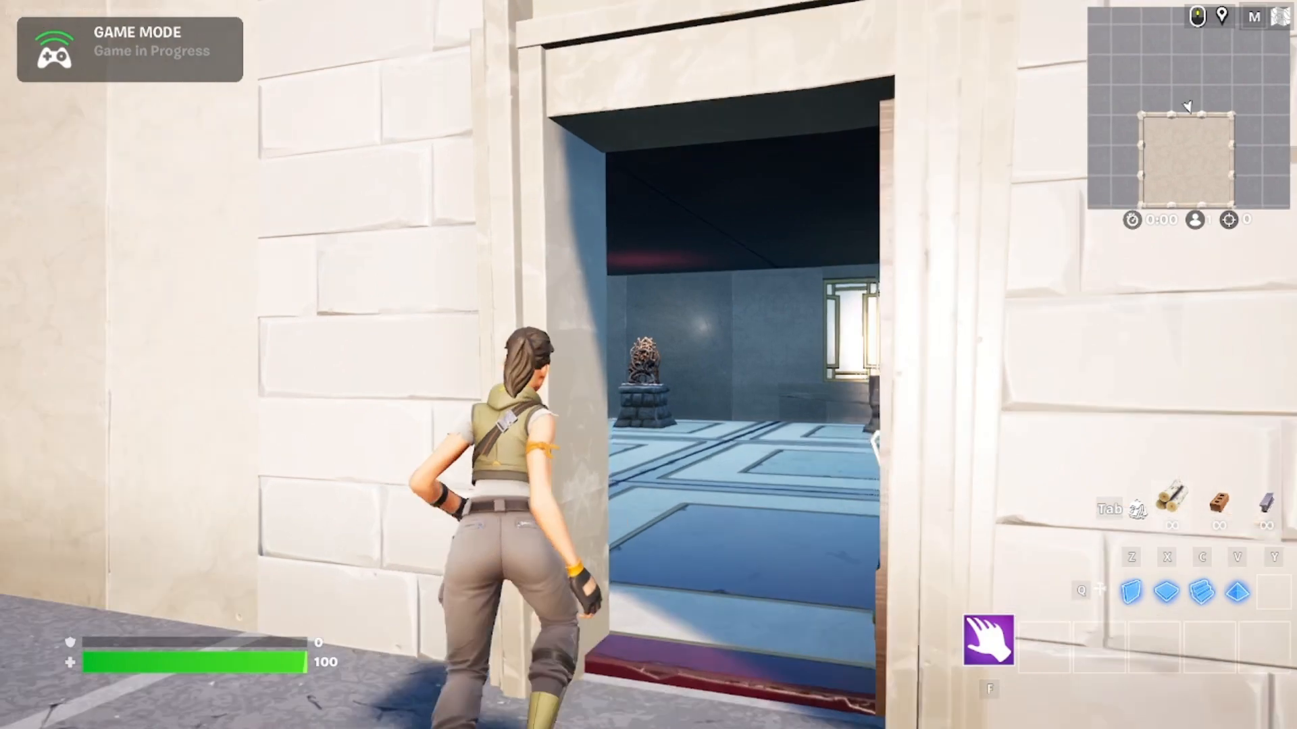
# Step: Walk the game character through the building's doorway up to the gear sculpture on its stone plinth
pyautogui.press('w')
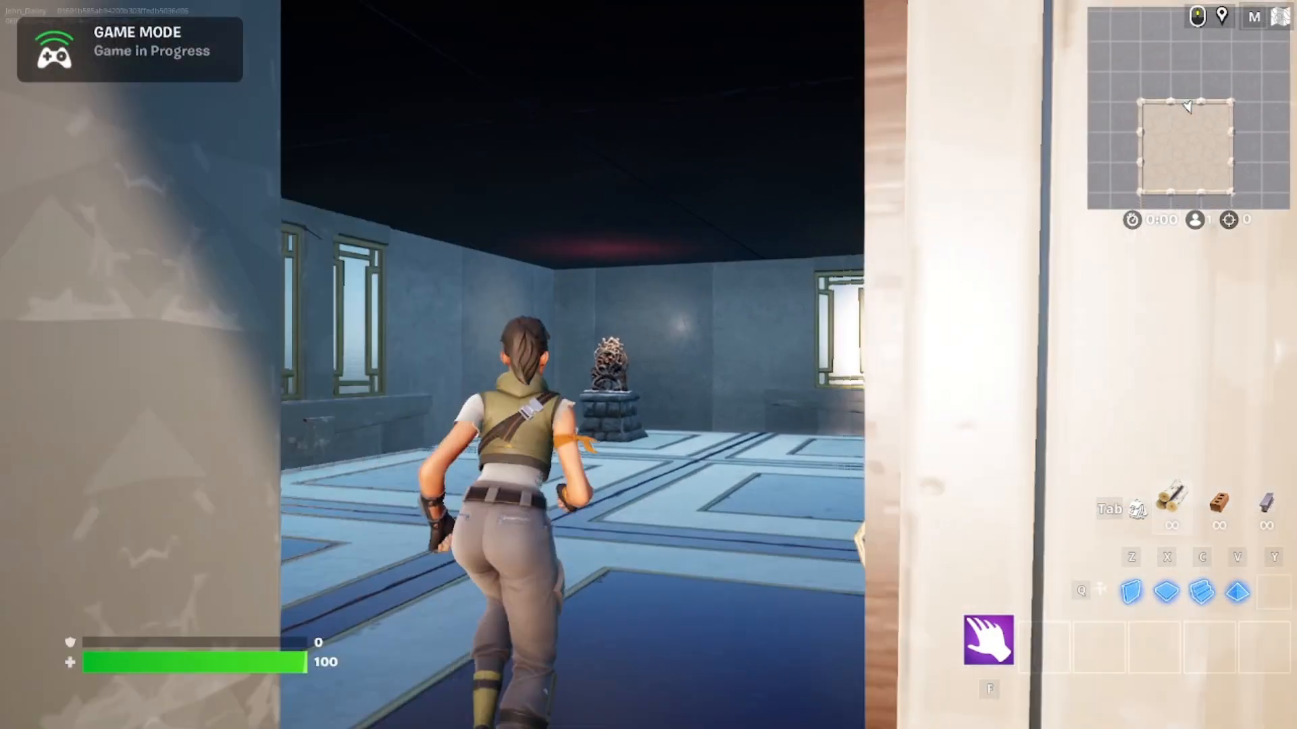
pyautogui.press('w')
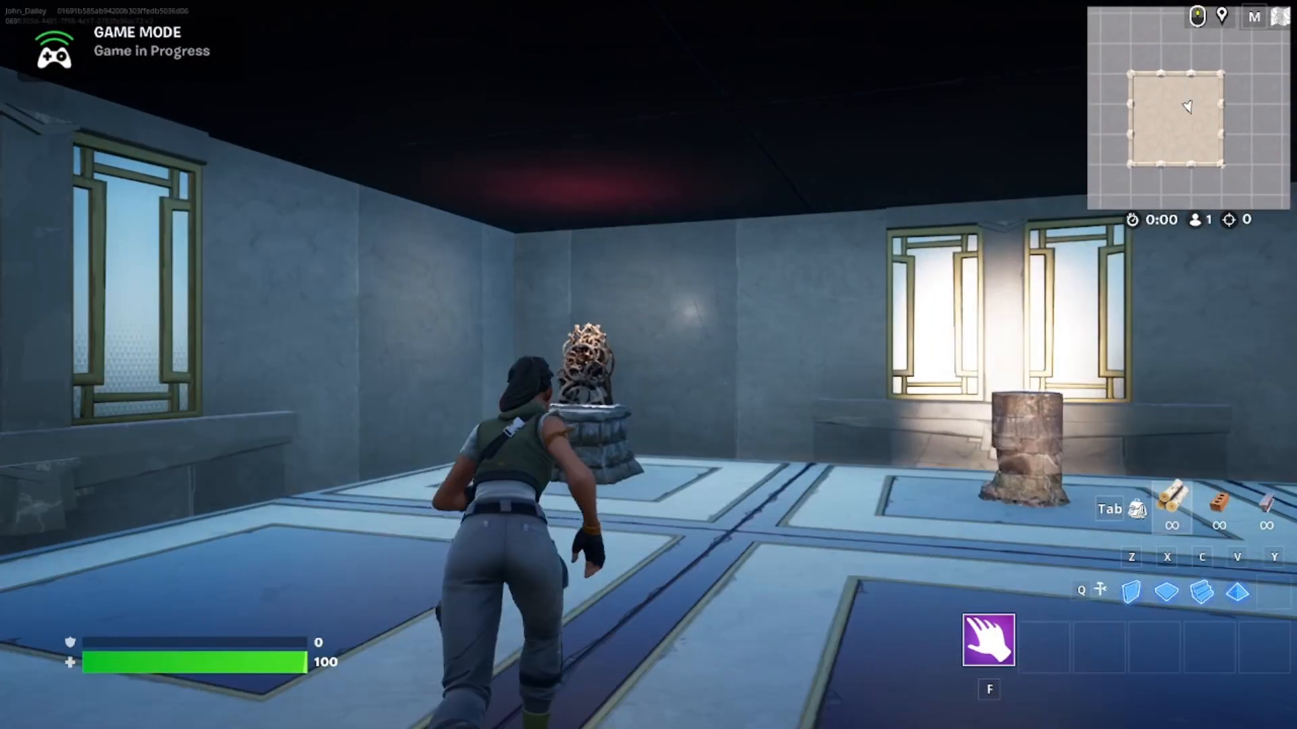
pyautogui.press('w')
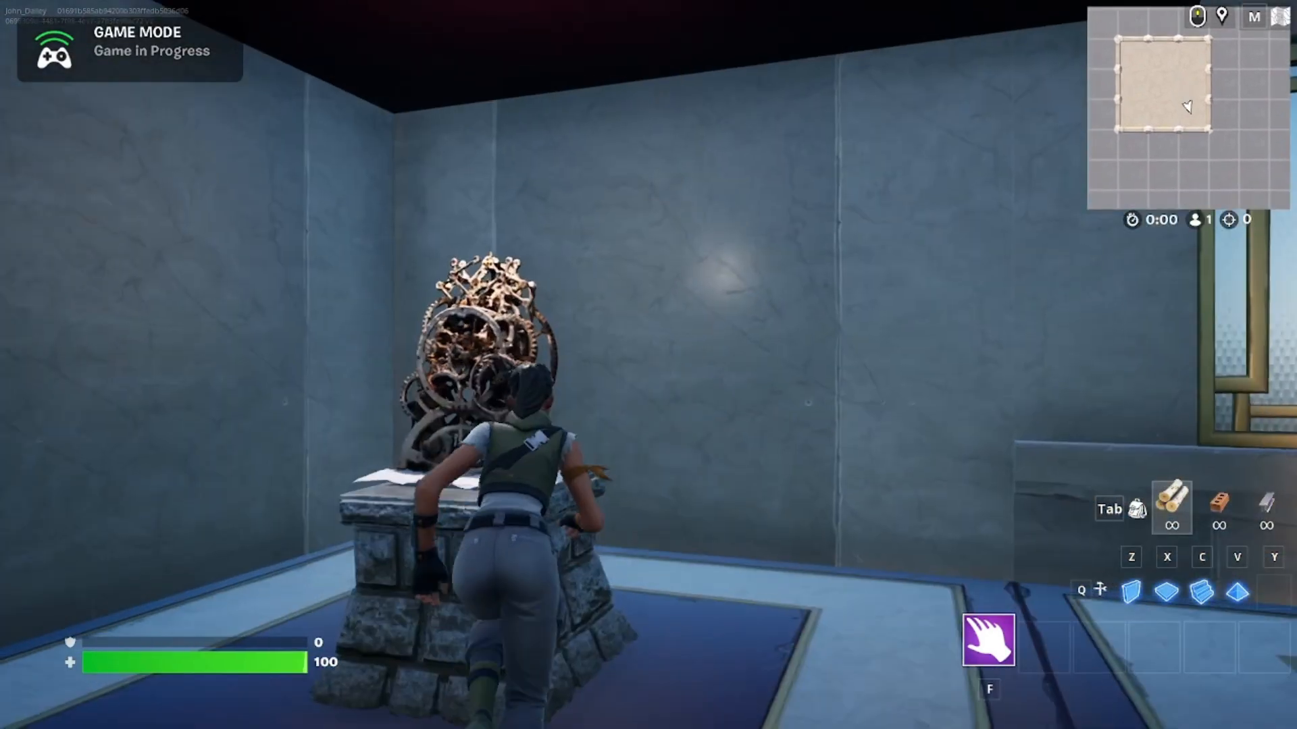
pyautogui.press('e')
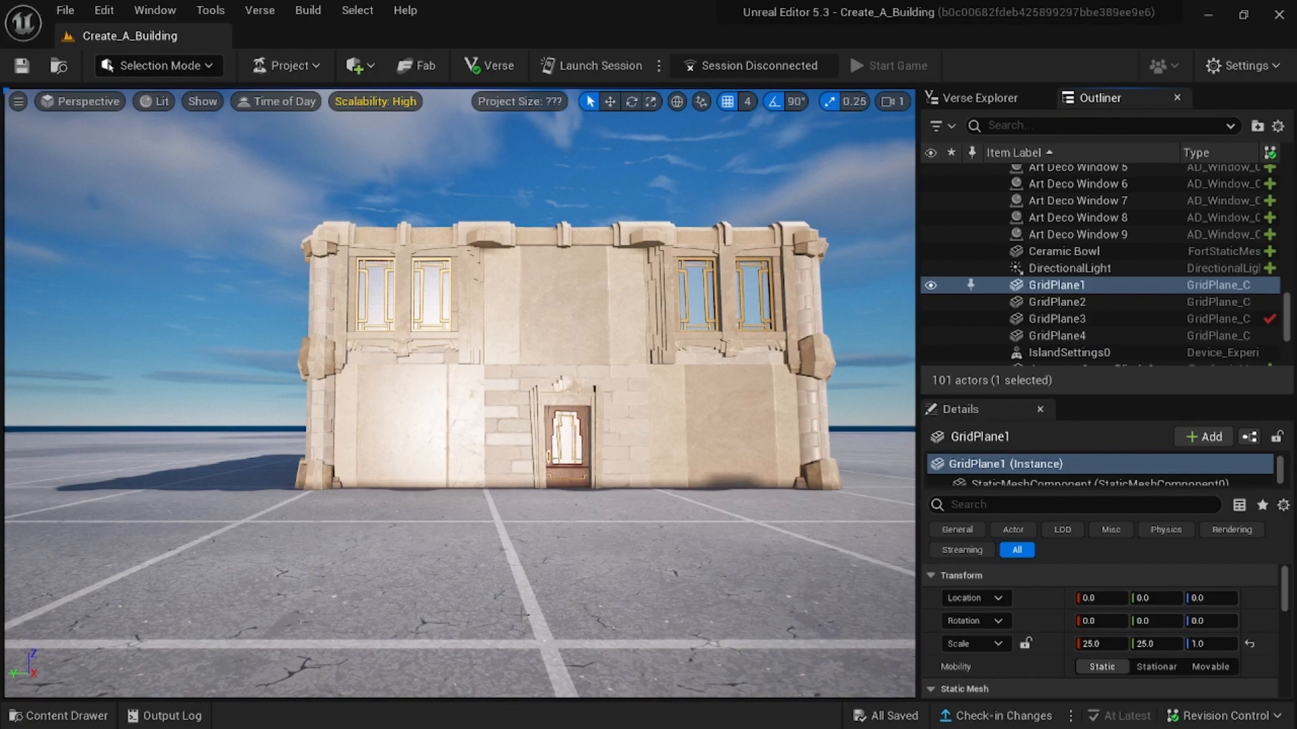
# Step: Search the Fortnite content for "capture area" and place a Capture Area device on the floor beside the gear sculpture's plinth inside the building
pyautogui.press('w')
pyautogui.press('w')
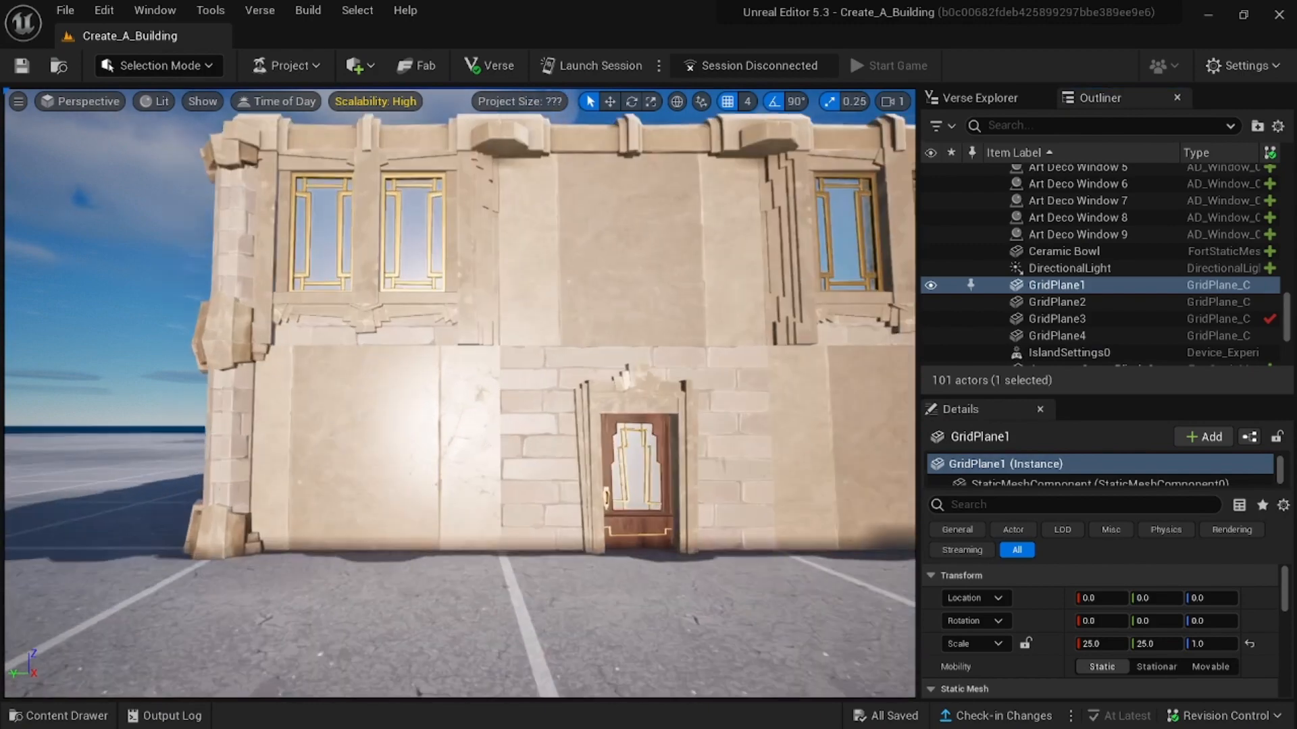
pyautogui.press('w')
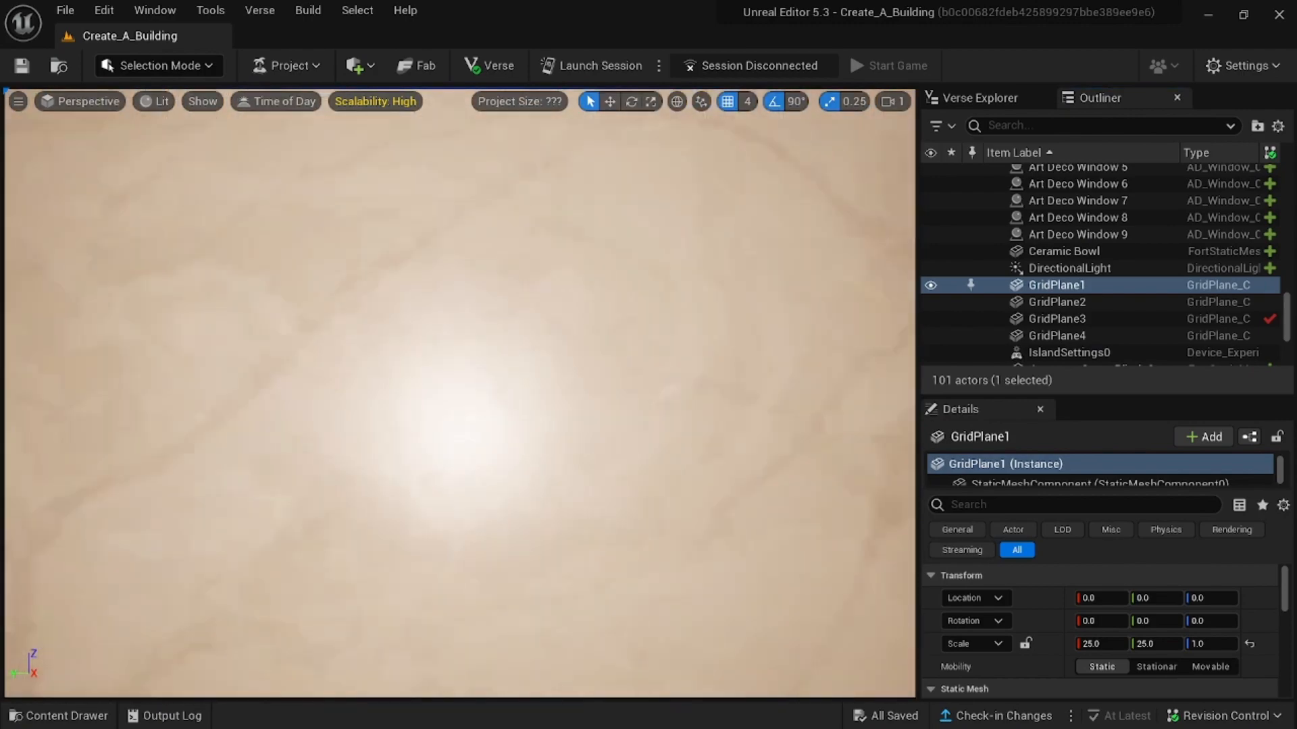
pyautogui.press('w')
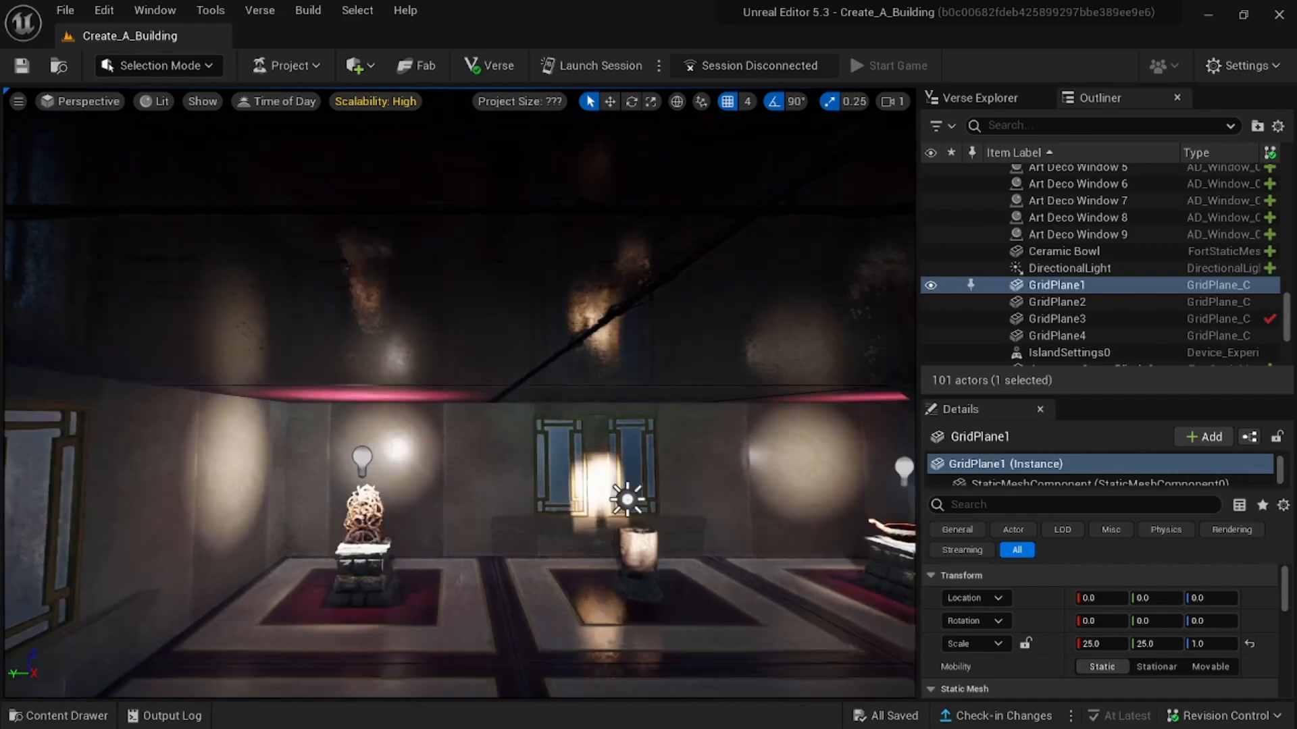
pyautogui.press('w')
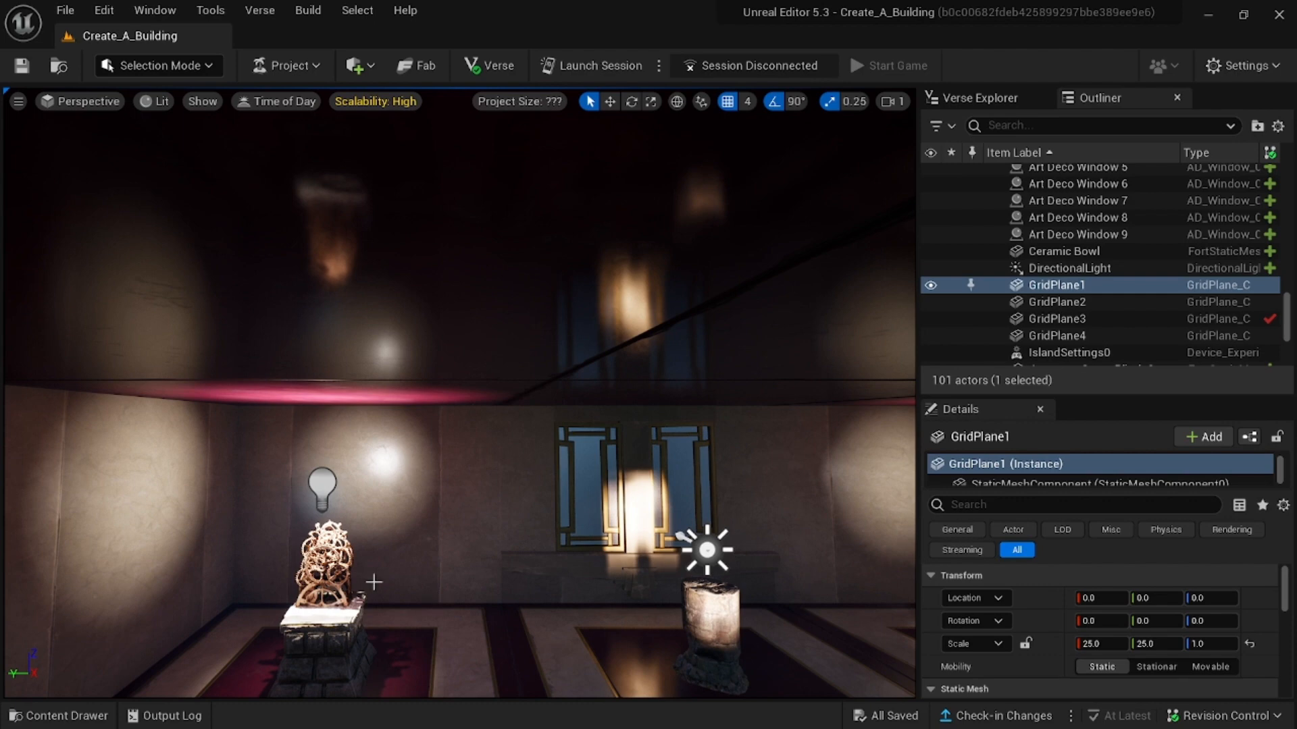
pyautogui.click(317, 560)
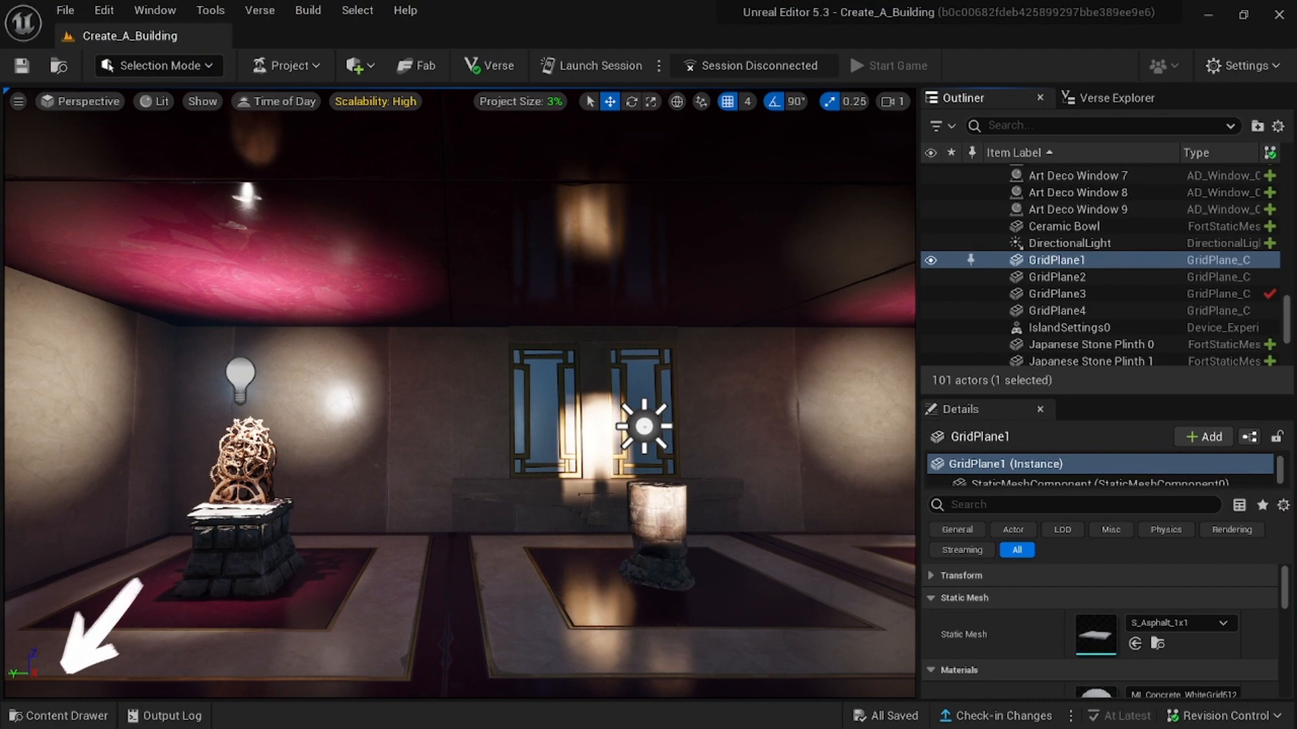
pyautogui.click(58, 715)
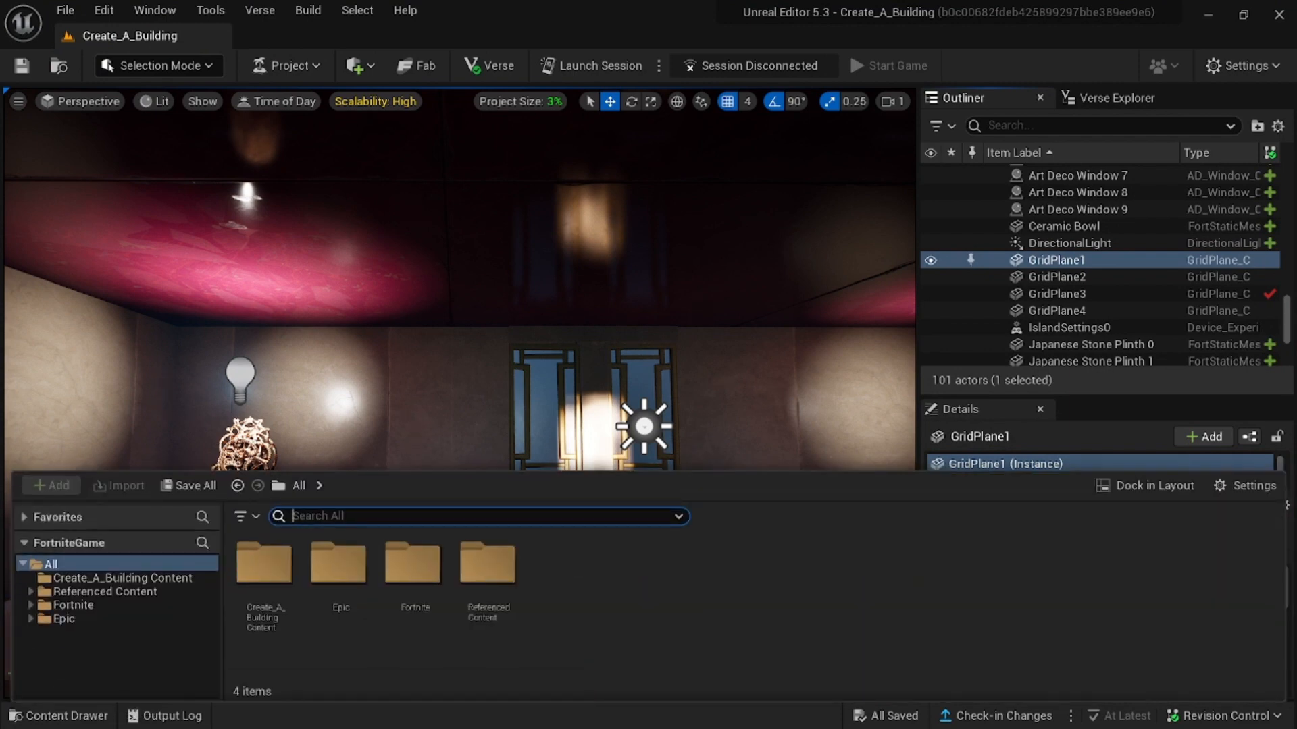
pyautogui.click(74, 605)
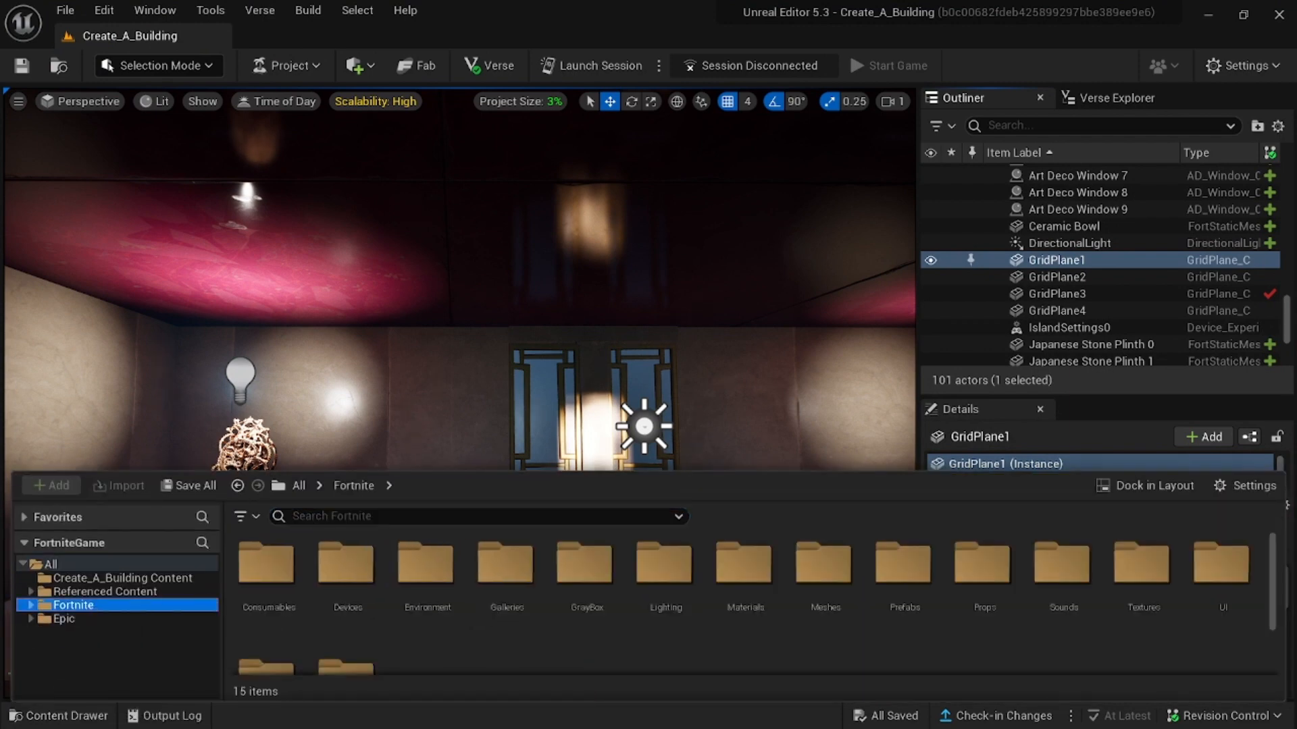
pyautogui.click(405, 516)
pyautogui.write('c')
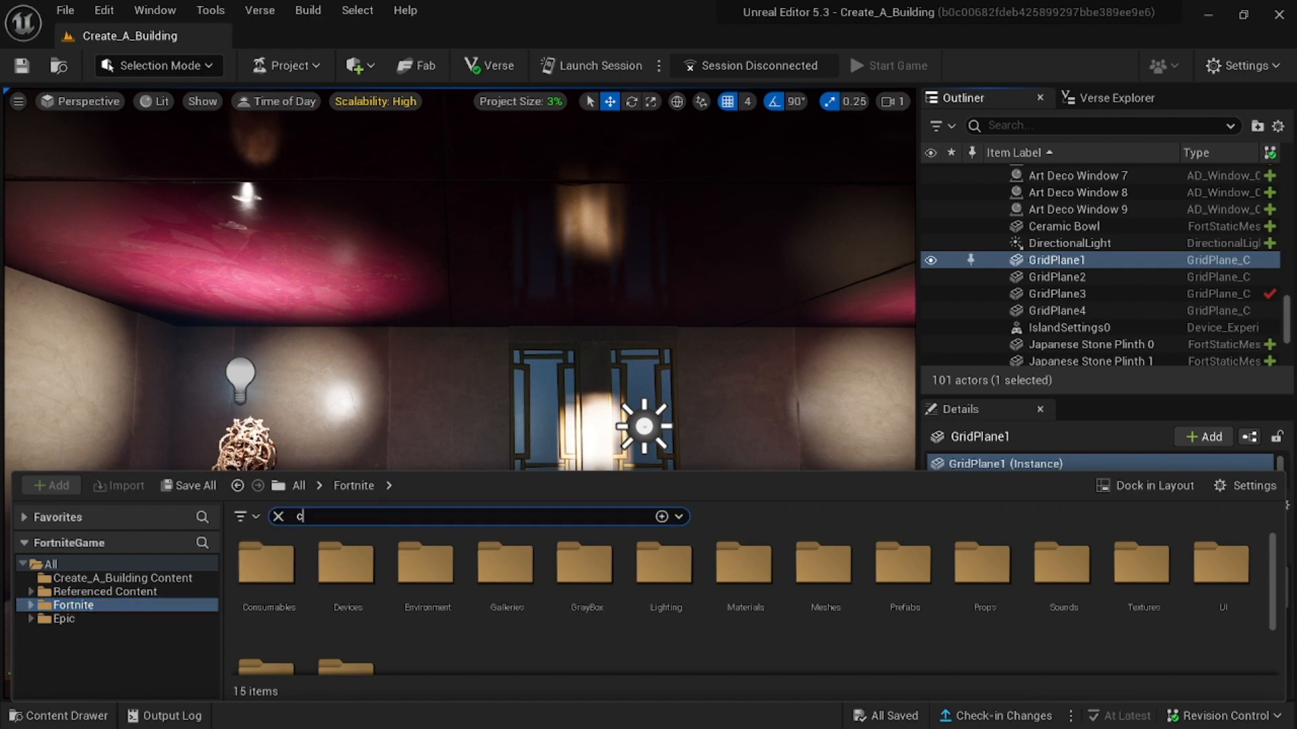
pyautogui.write('apture area')
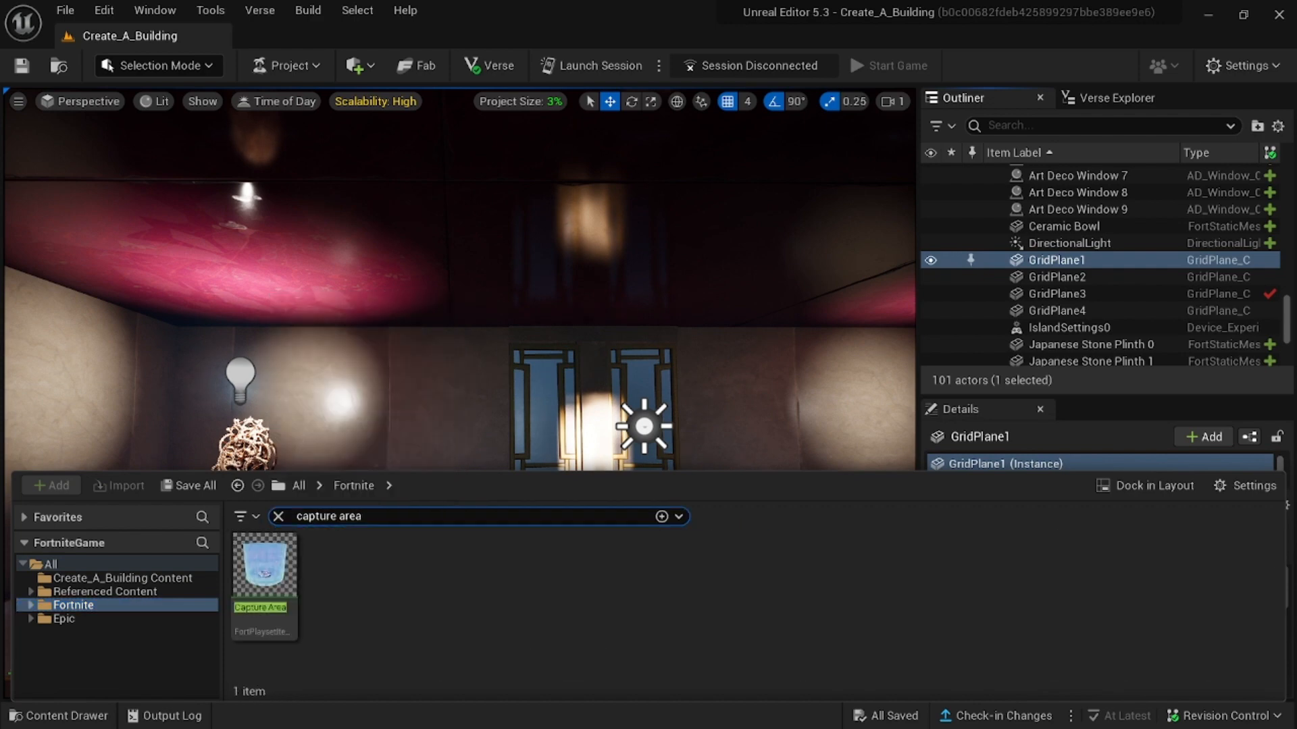
pyautogui.moveTo(265, 567)
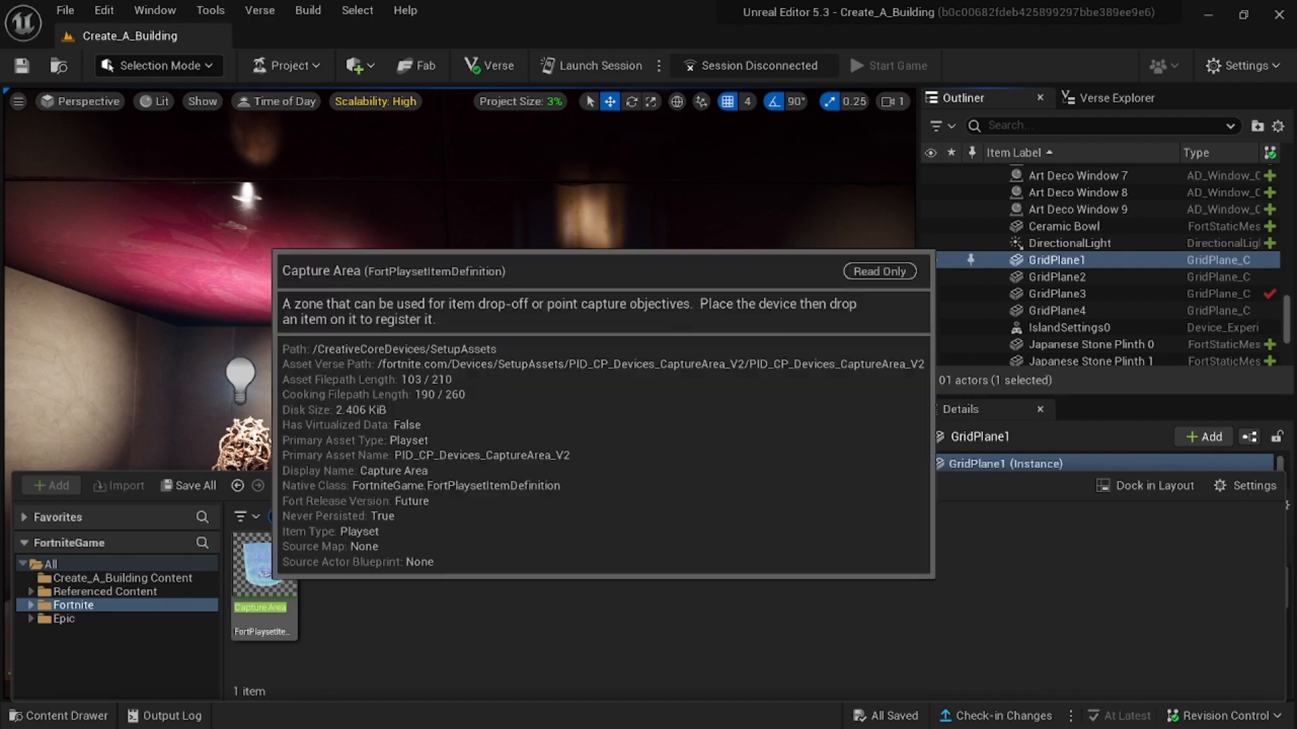
pyautogui.moveTo(264, 574); pyautogui.dragTo(318, 596)
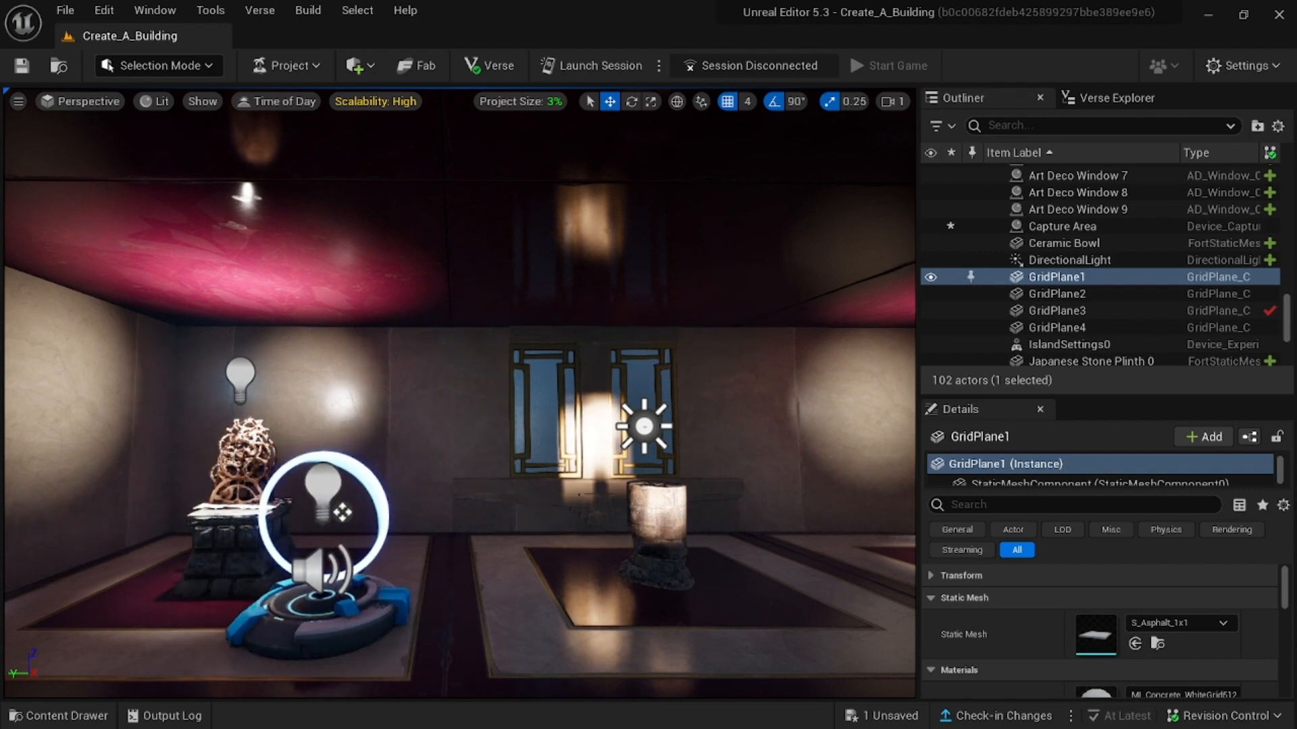
# Step: Raise the Capture Area device slightly and shift it sideways toward the gear sculpture's plinth
pyautogui.click(342, 513)
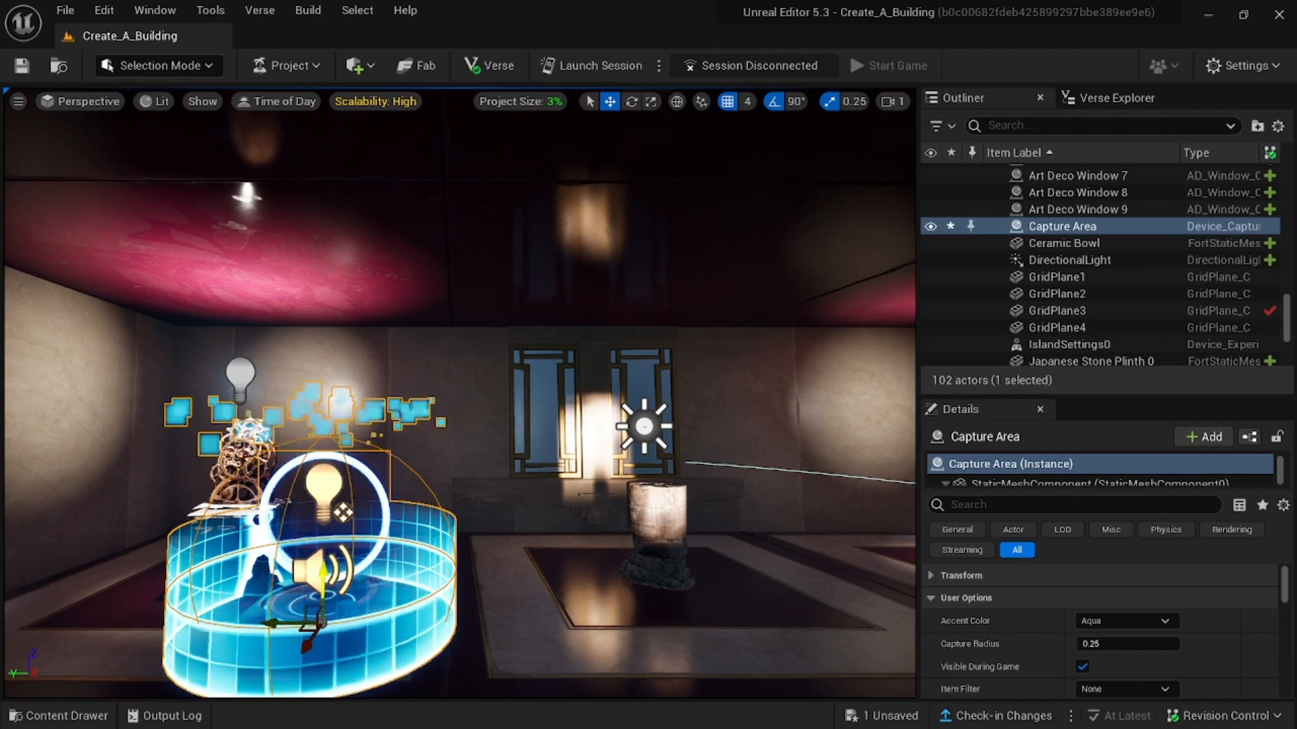
pyautogui.moveTo(327, 572)
pyautogui.mouseDown()
pyautogui.moveTo(317, 503)
pyautogui.moveTo(319, 550)
pyautogui.mouseUp()
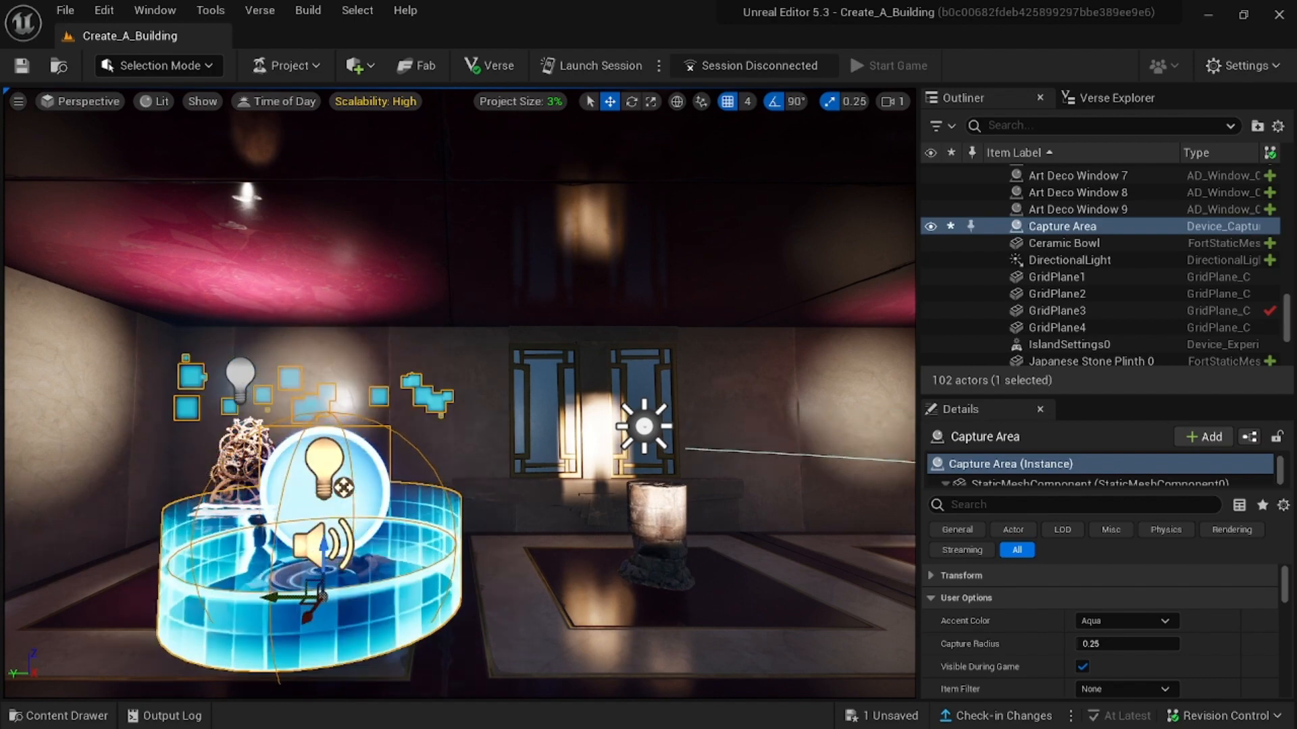
pyautogui.moveTo(276, 598)
pyautogui.mouseDown()
pyautogui.moveTo(166, 598)
pyautogui.moveTo(226, 598)
pyautogui.moveTo(252, 615)
pyautogui.moveTo(297, 586)
pyautogui.moveTo(263, 605)
pyautogui.mouseUp()
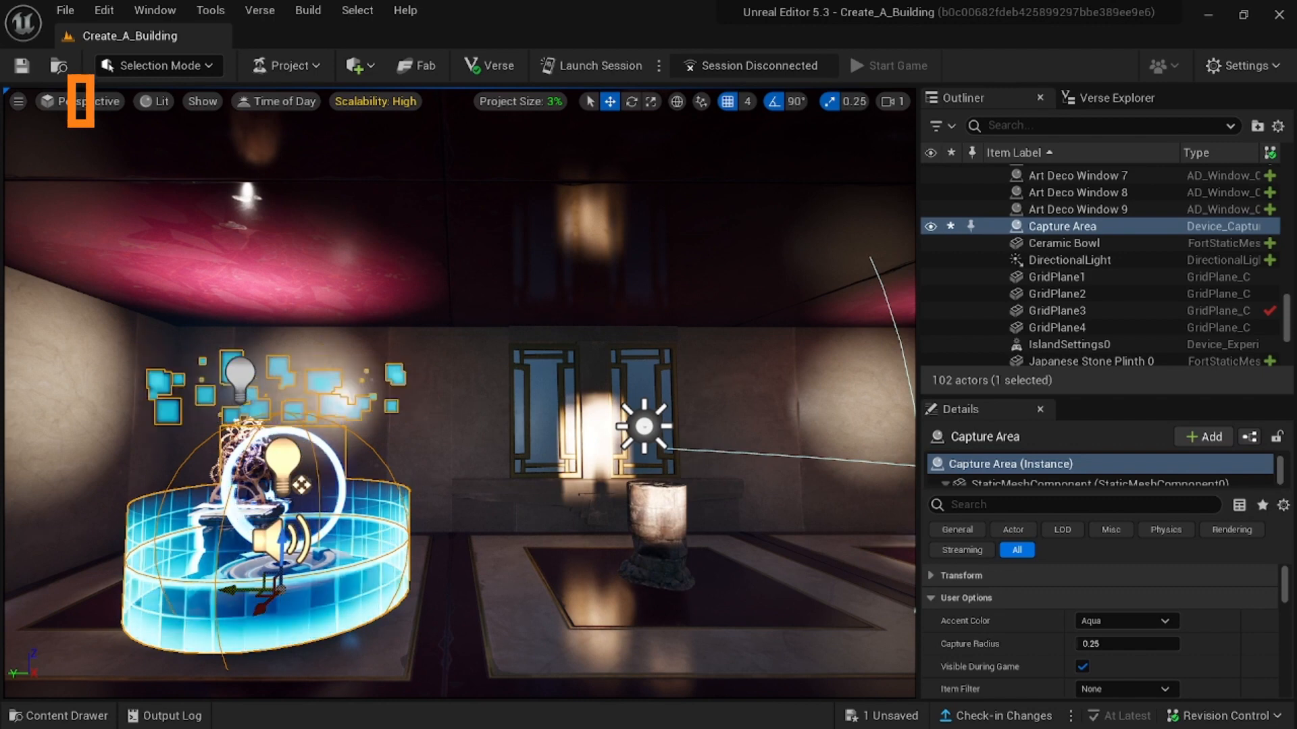
# Step: Switch the viewport to the orthographic Top view and deselect the Capture Area device
pyautogui.click(81, 102)
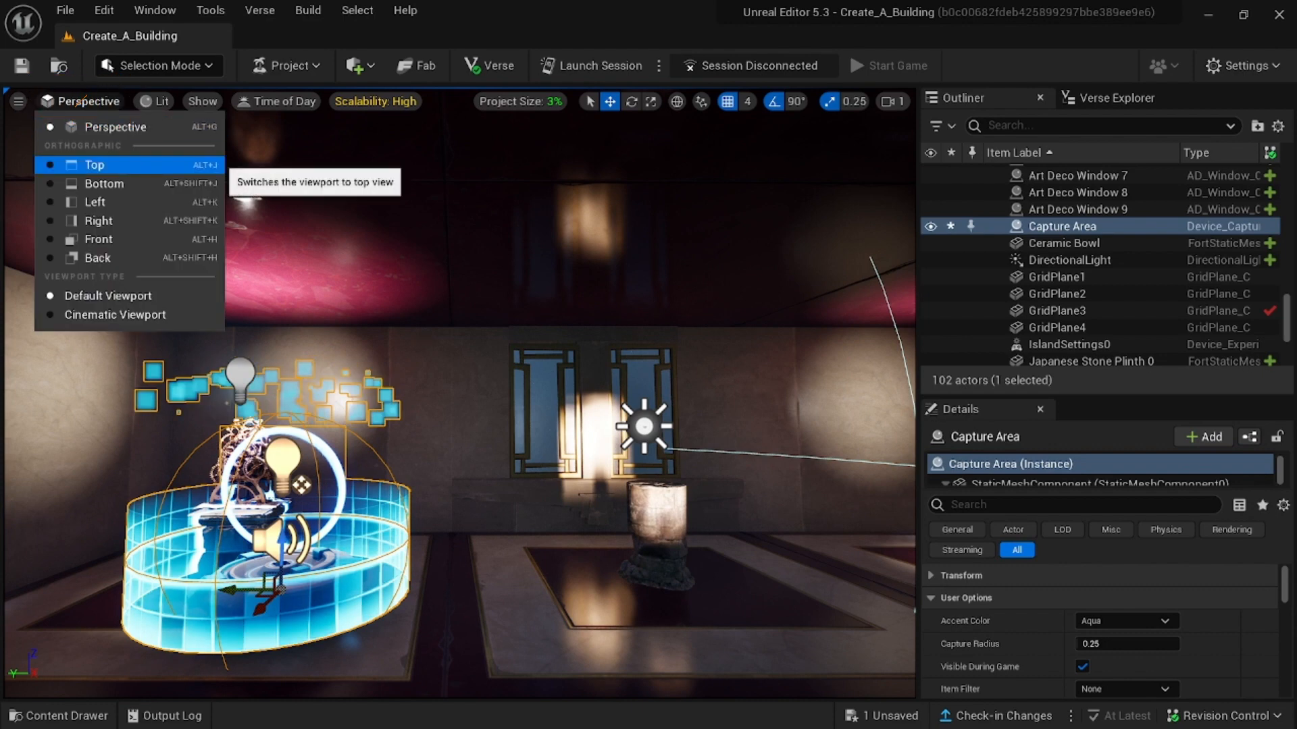
pyautogui.click(94, 164)
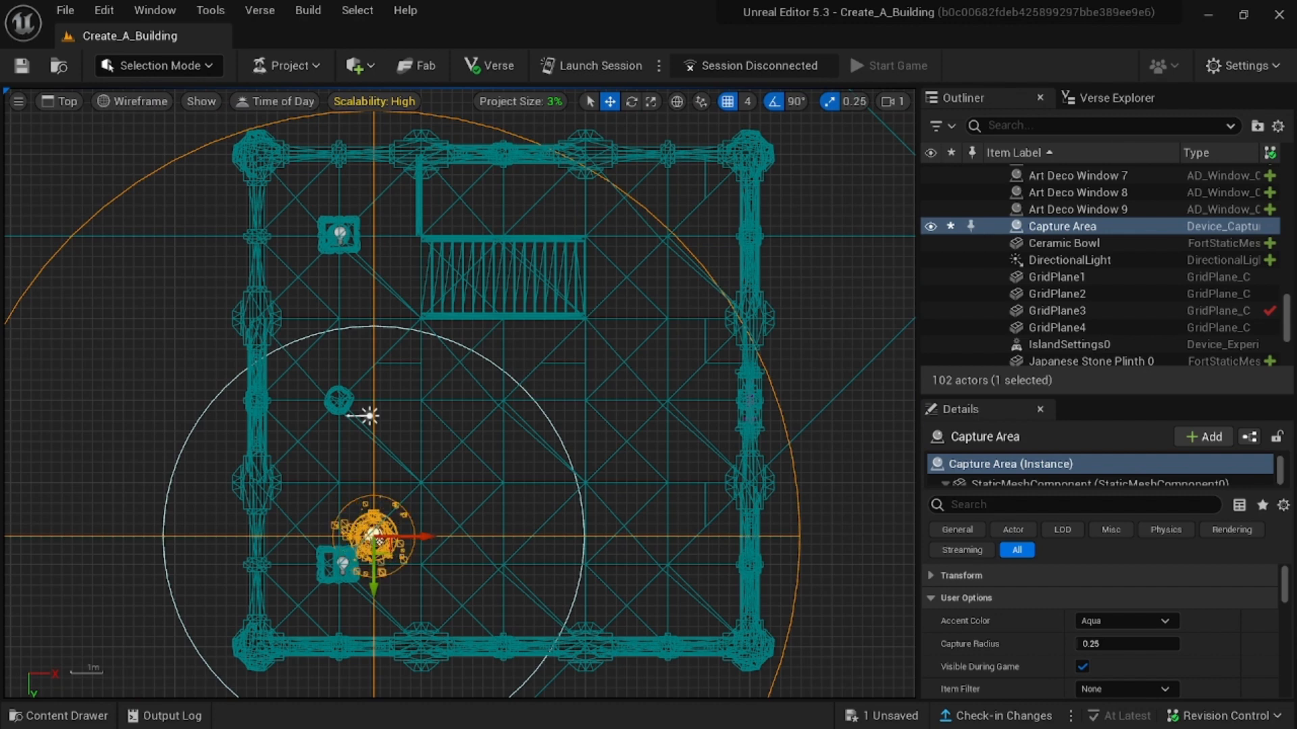
pyautogui.press('Escape')
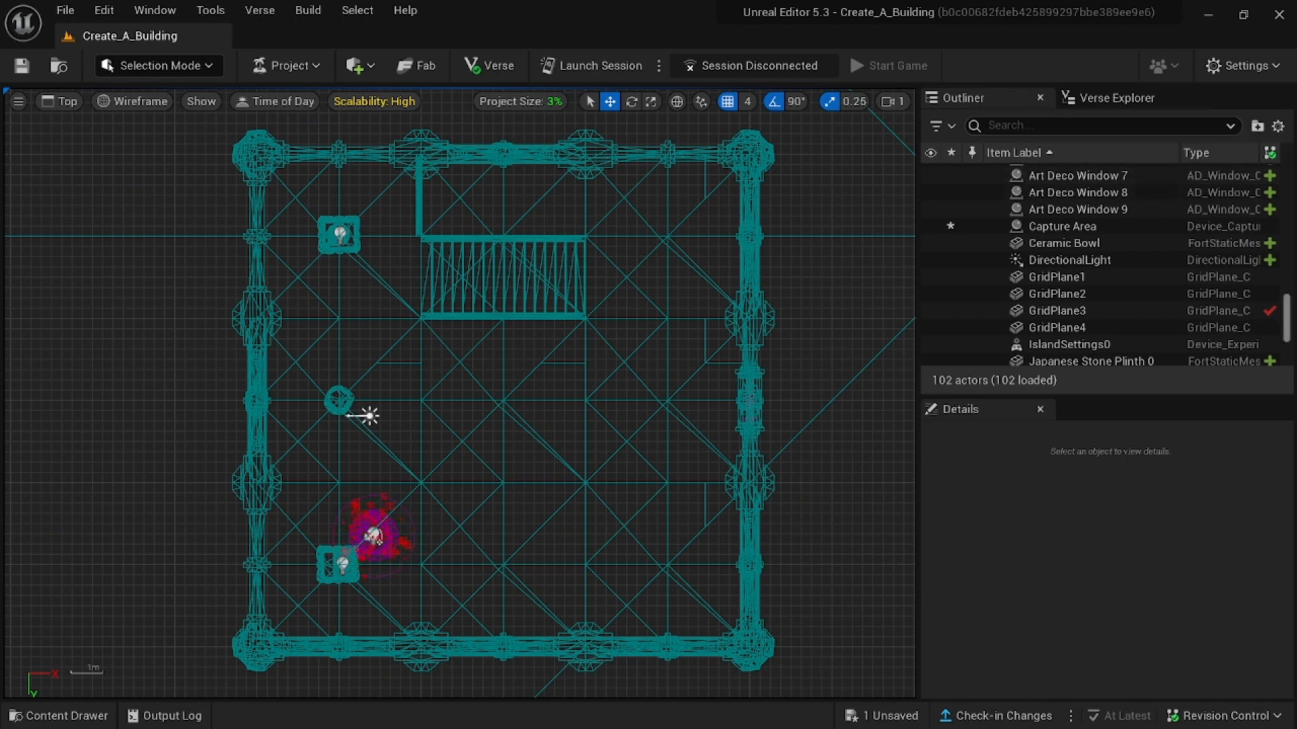
# Step: Find the device in the Outliner by searching "capture area", and center it over the gear sculpture's plinth along both horizontal axes
pyautogui.scroll(5, 1101, 263)
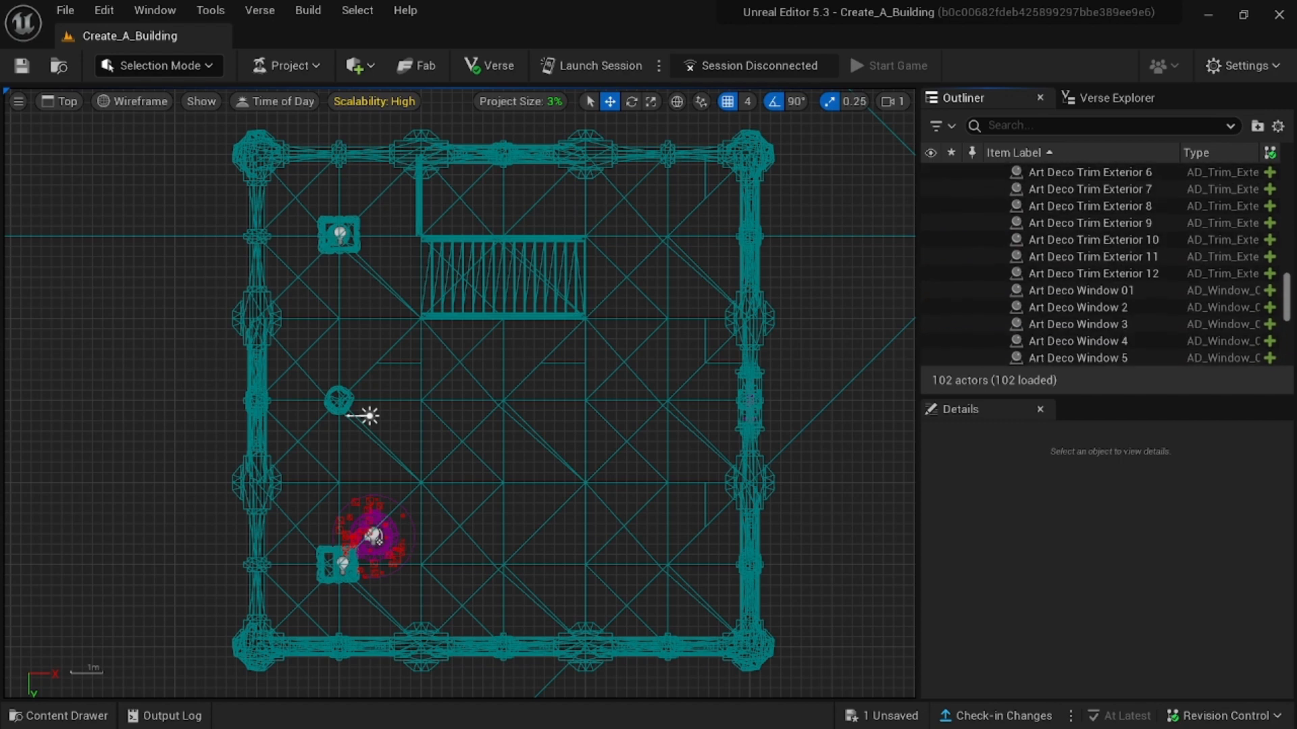
pyautogui.scroll(-4, 1107, 263)
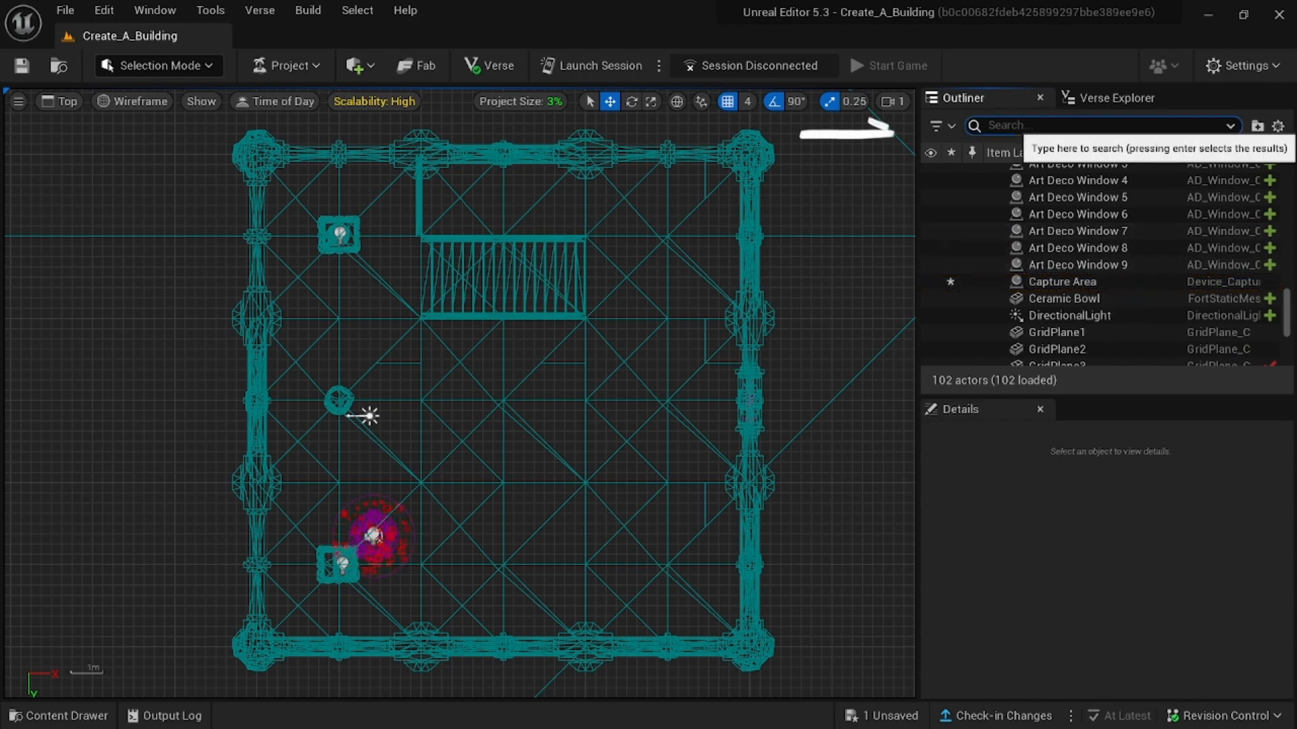
pyautogui.write('captu')
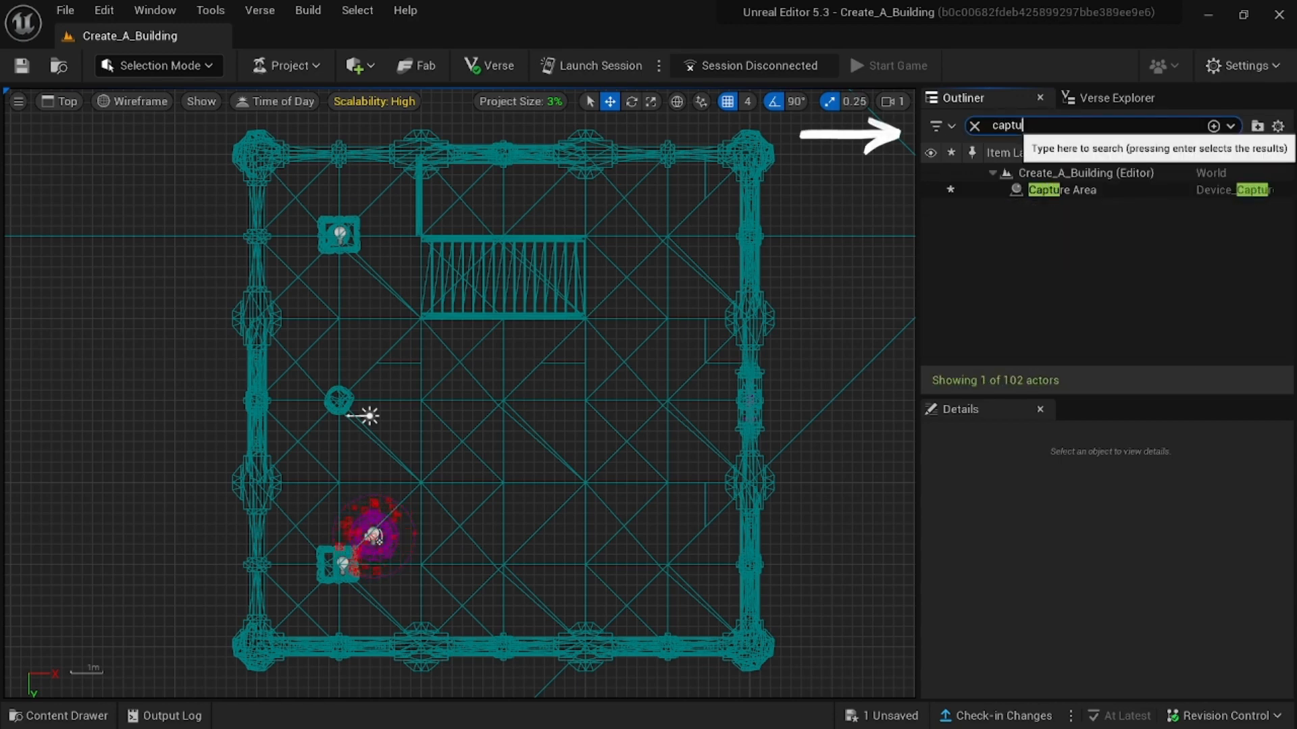
pyautogui.write('re area')
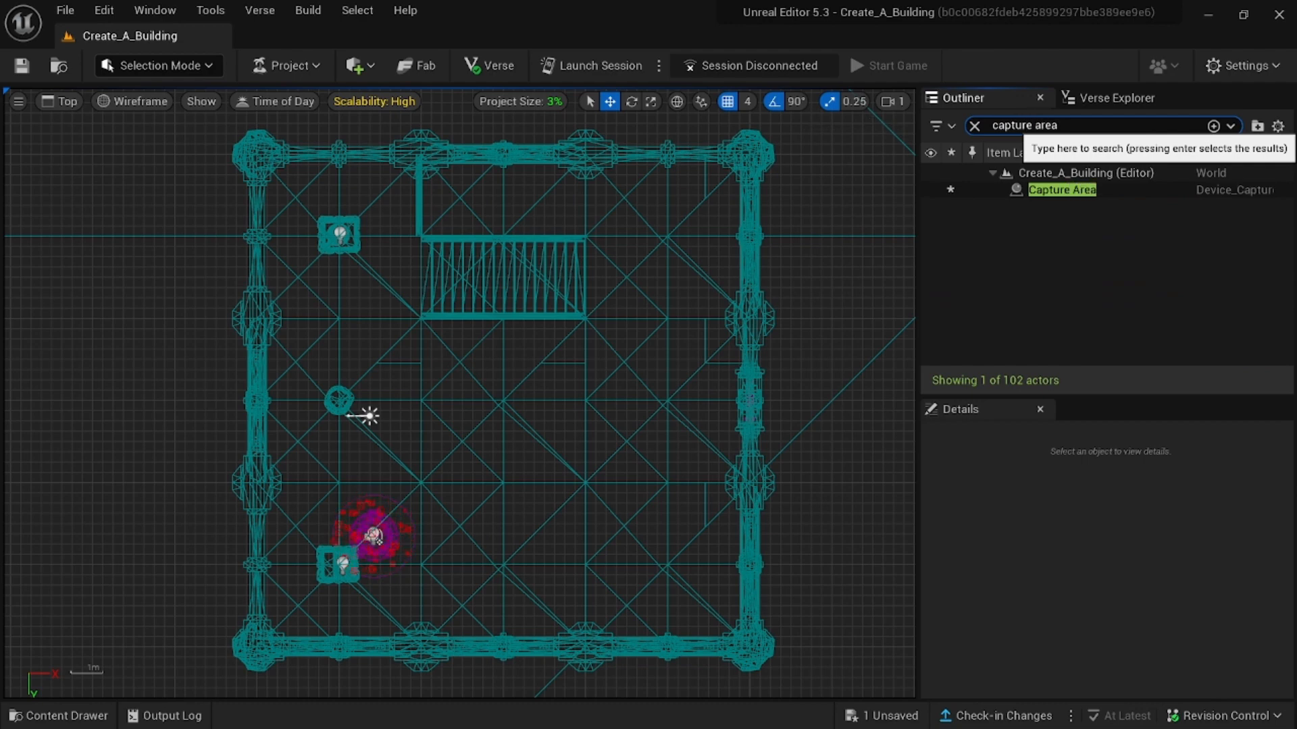
pyautogui.click(1074, 189)
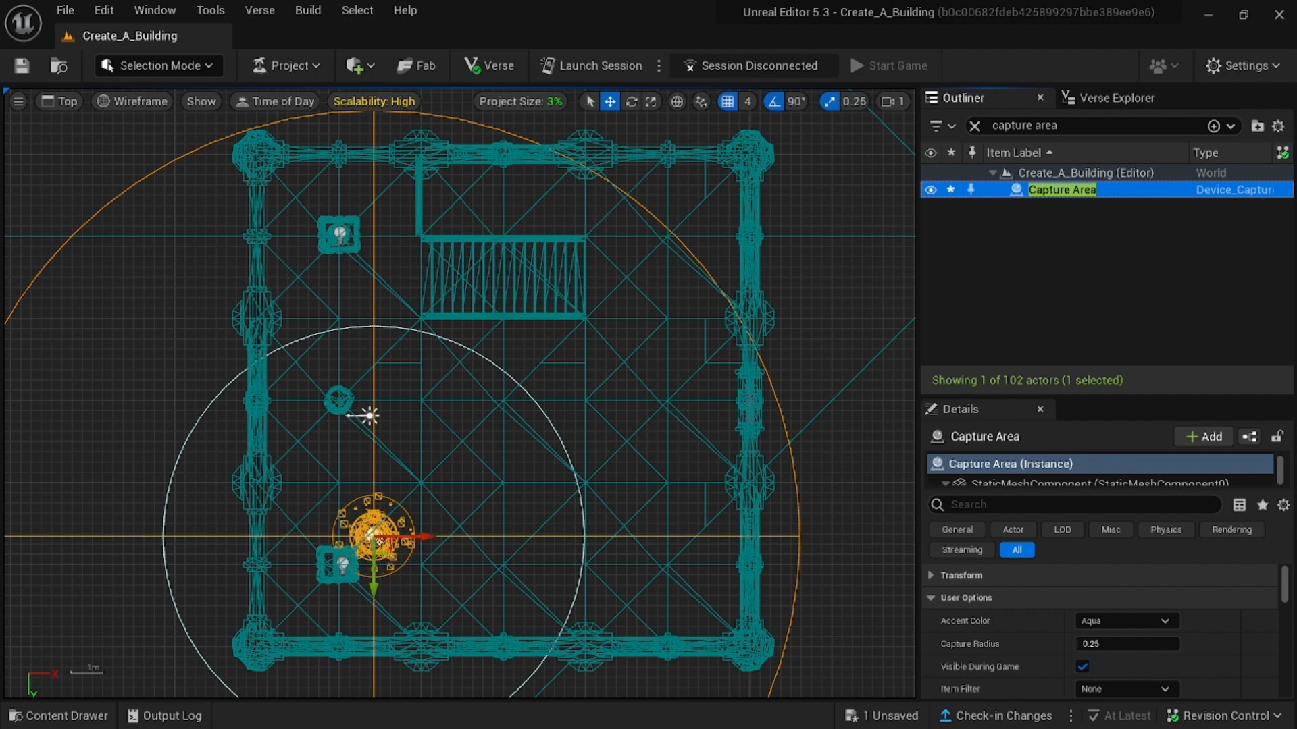
pyautogui.moveTo(427, 545); pyautogui.dragTo(393, 545)
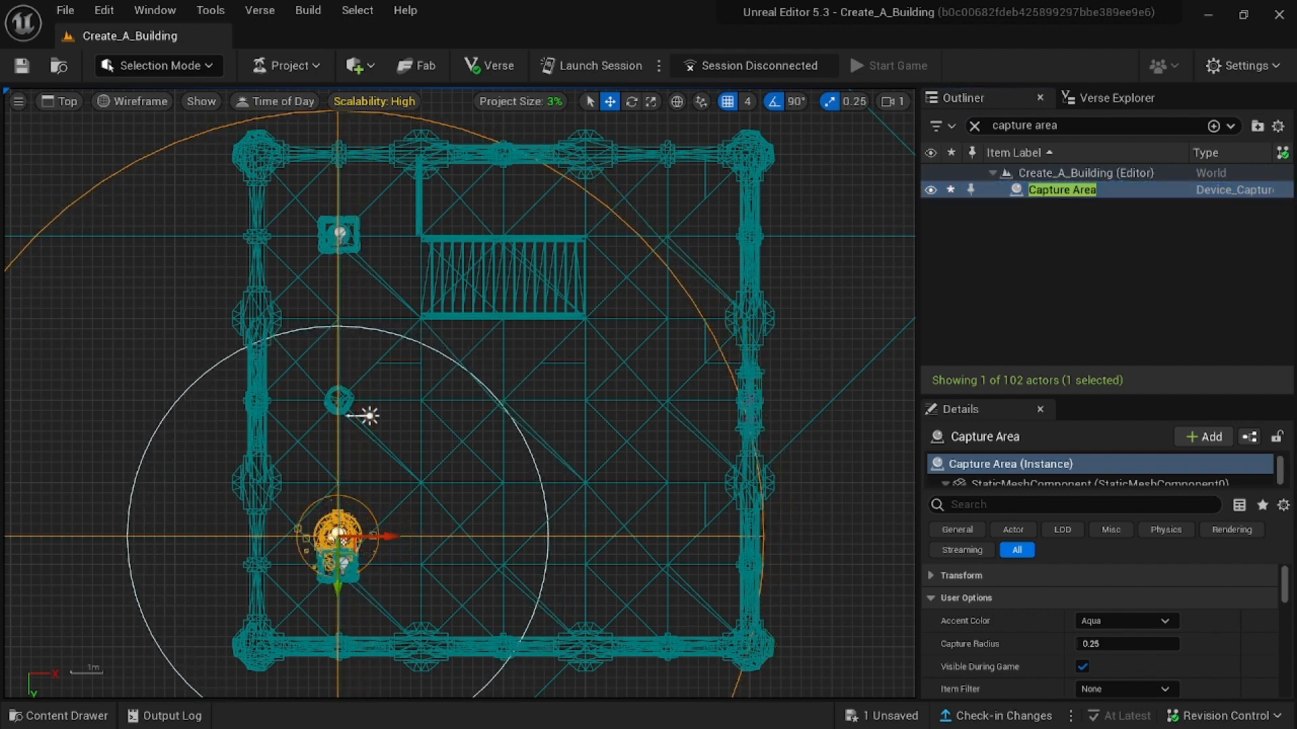
pyautogui.moveTo(336, 589); pyautogui.dragTo(327, 618)
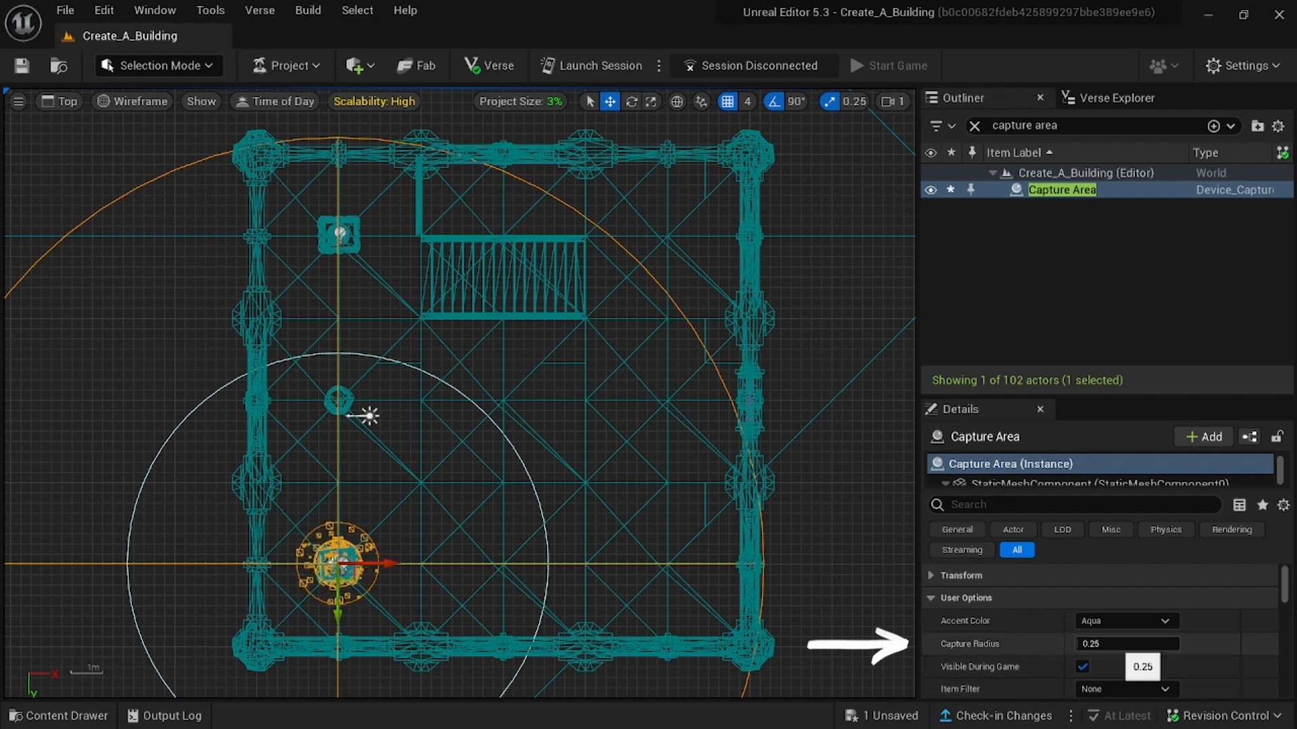
# Step: Set the Capture Area's Capture Radius to 0.1
pyautogui.click(1119, 644)
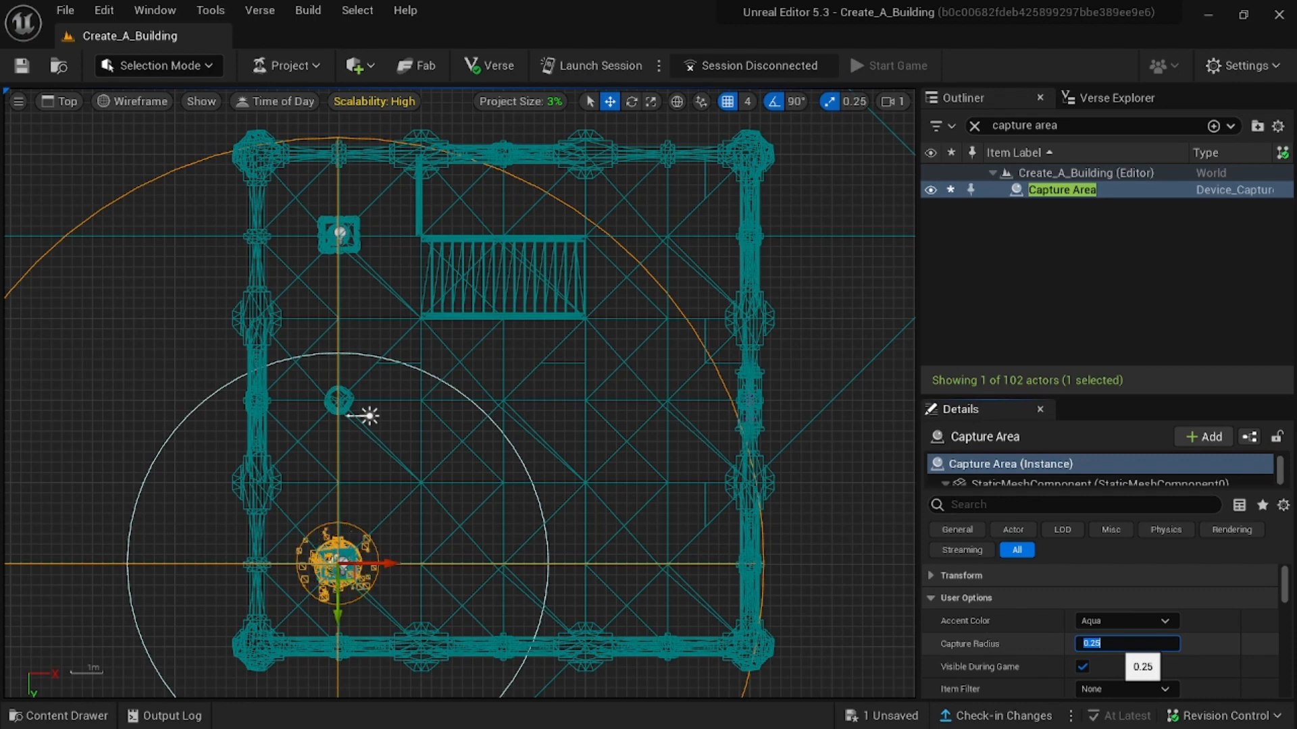
pyautogui.press('BackSpace')
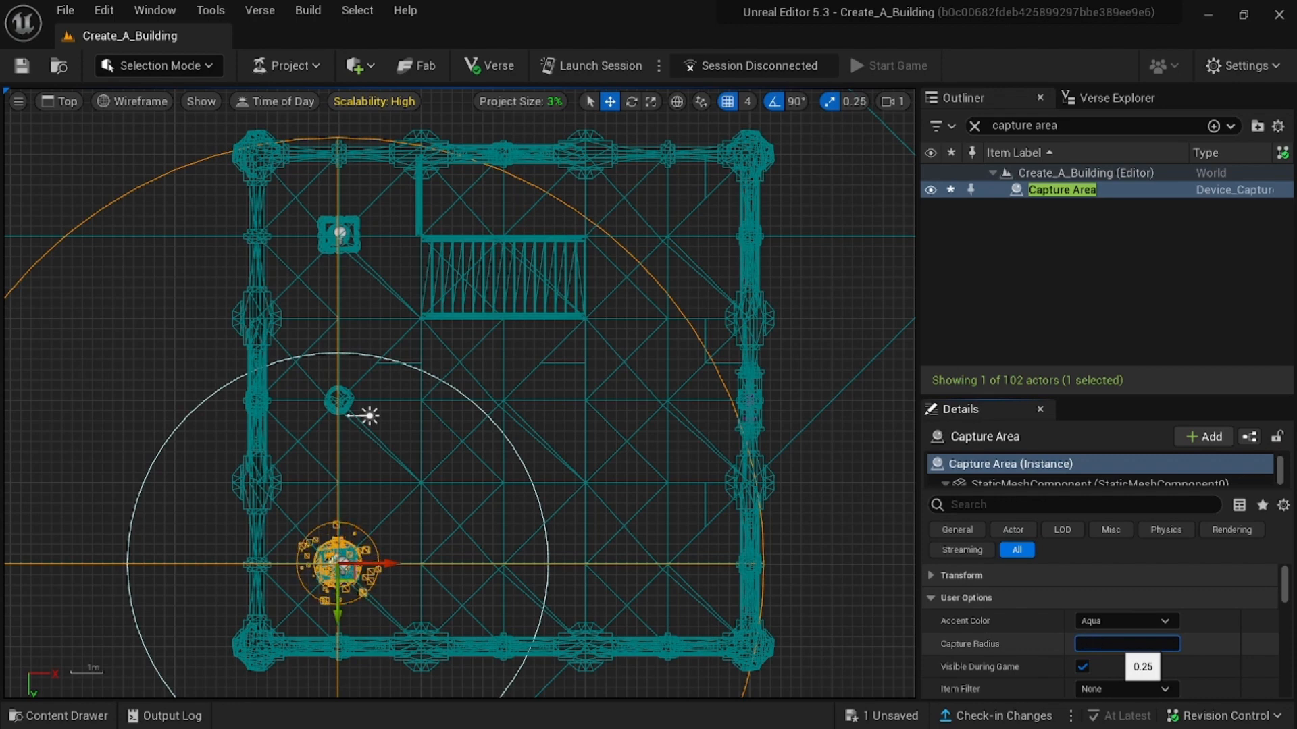
pyautogui.write('0.1')
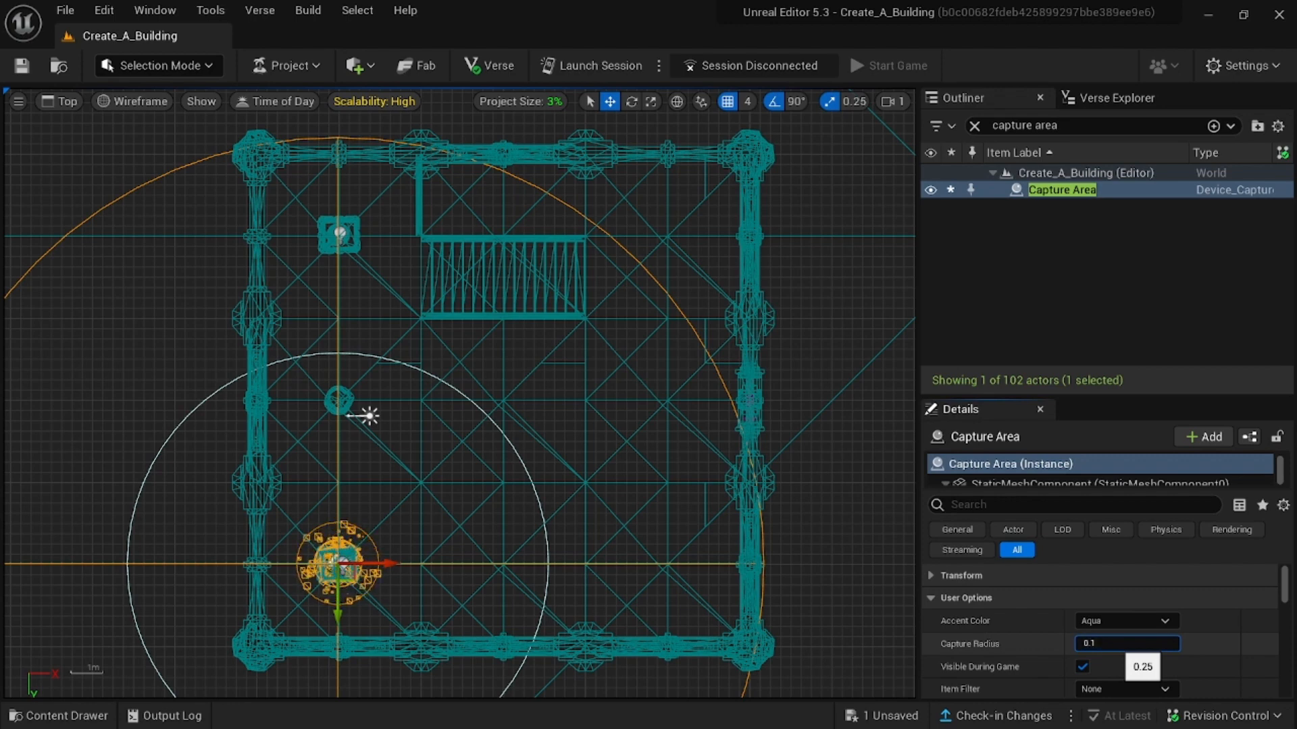
pyautogui.press('Return')
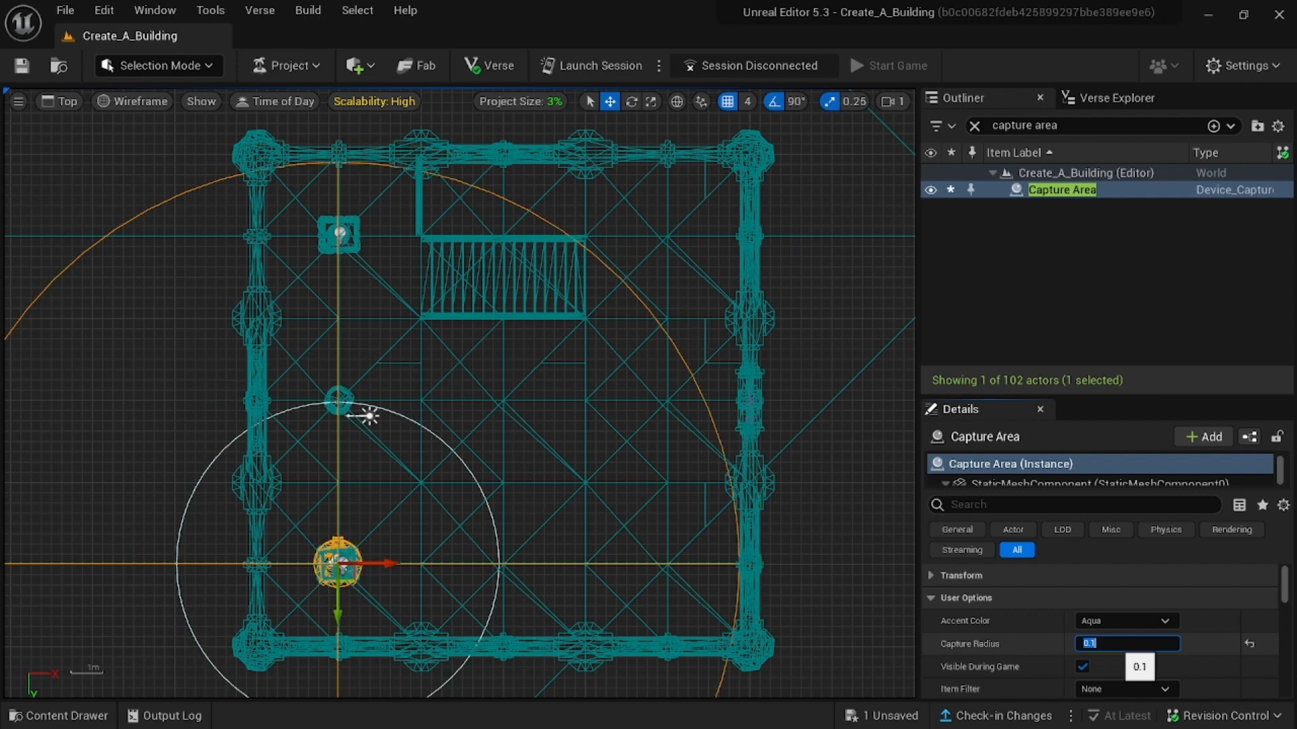
# Step: Set the Capture Area's Capture Radius to 0.3 and turn off Visible During Game
pyautogui.press('BackSpace')
pyautogui.press('Return')
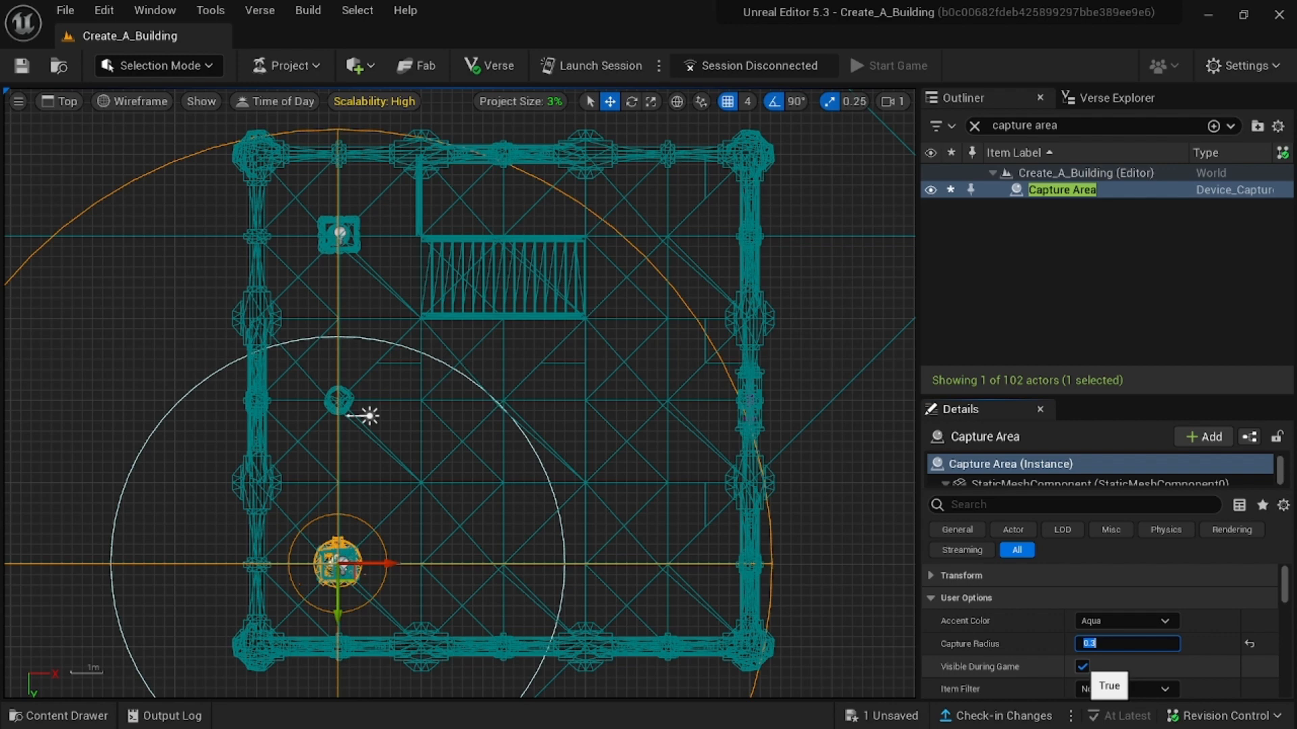
pyautogui.click(1082, 666)
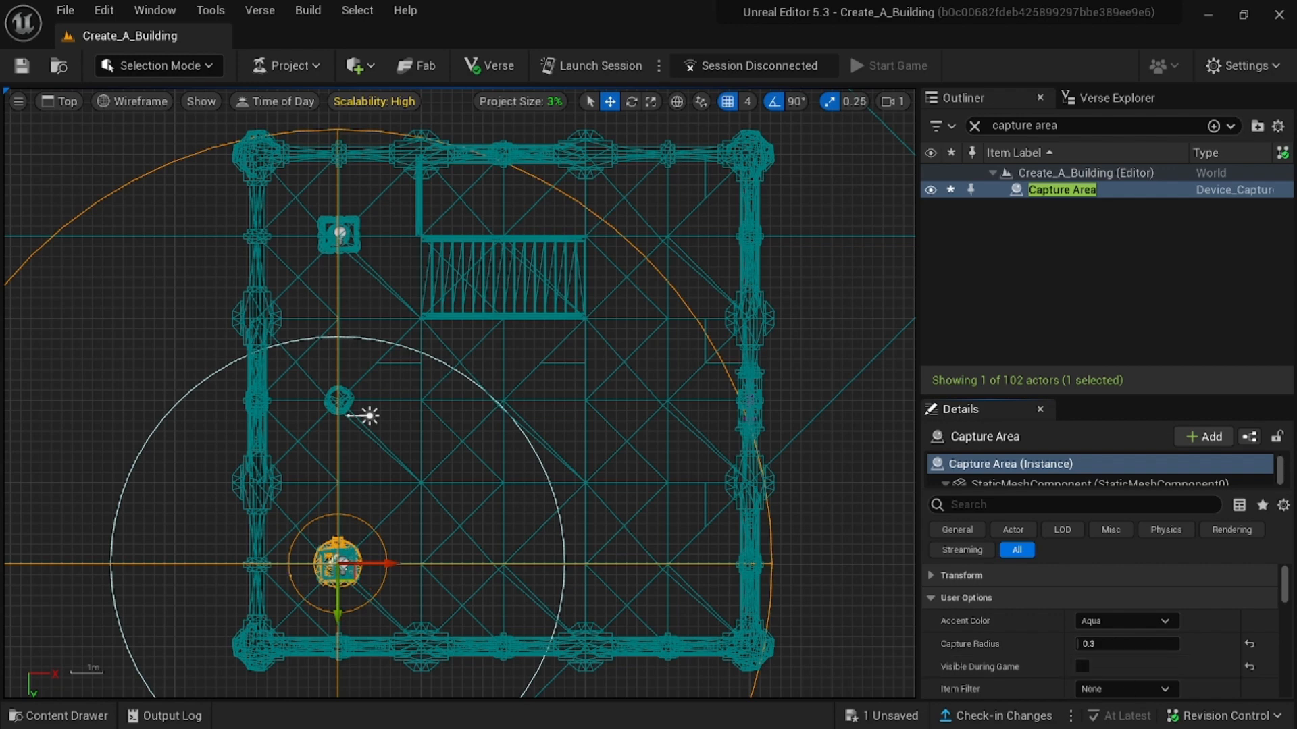
# Step: Return the viewport to Perspective, search the Fortnite content for "pop-up", and place a Pop-up Dialog Device in front of the gear sculpture
pyautogui.click(61, 101)
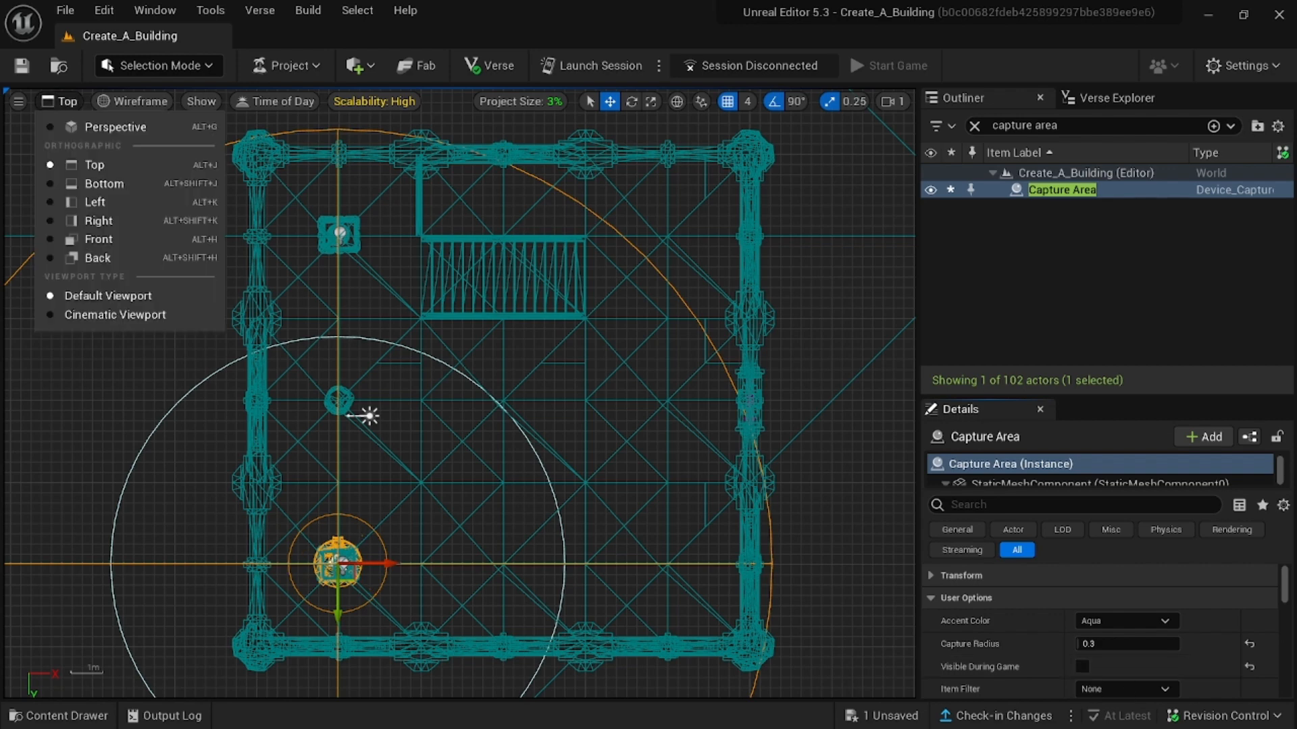
pyautogui.click(129, 127)
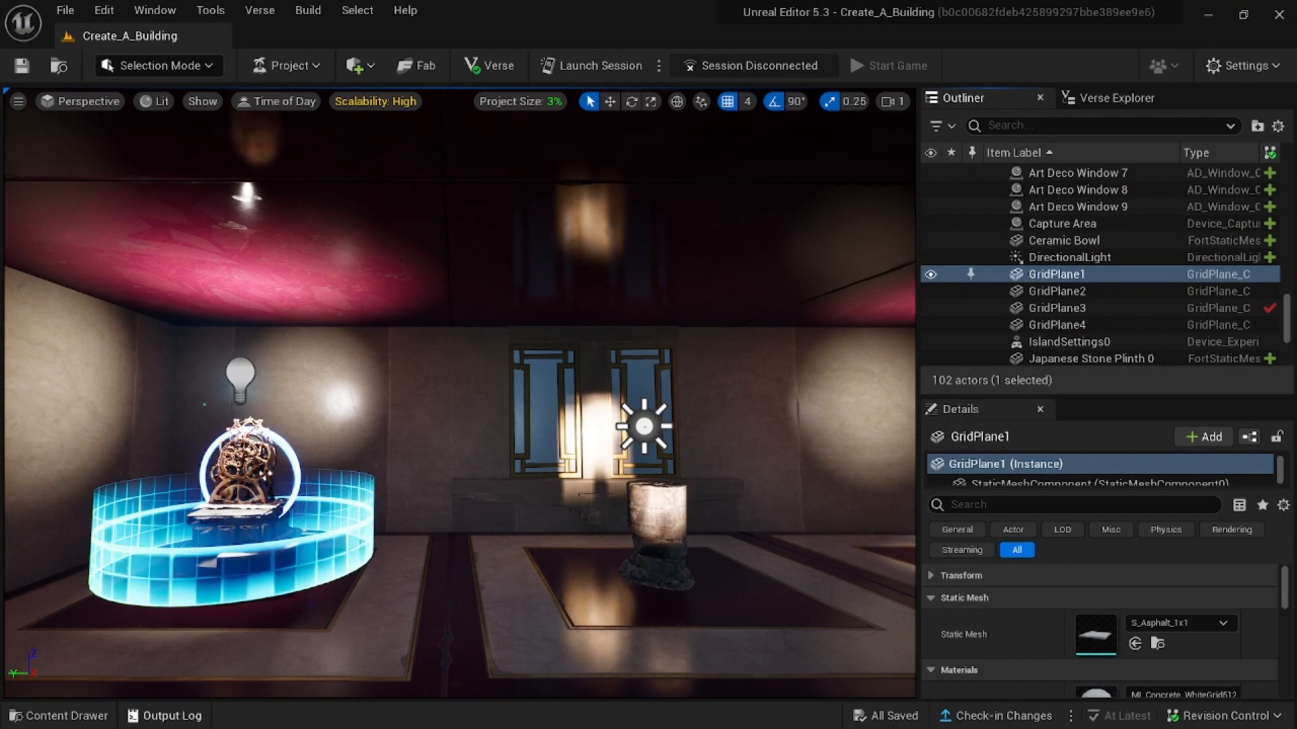
pyautogui.click(34, 716)
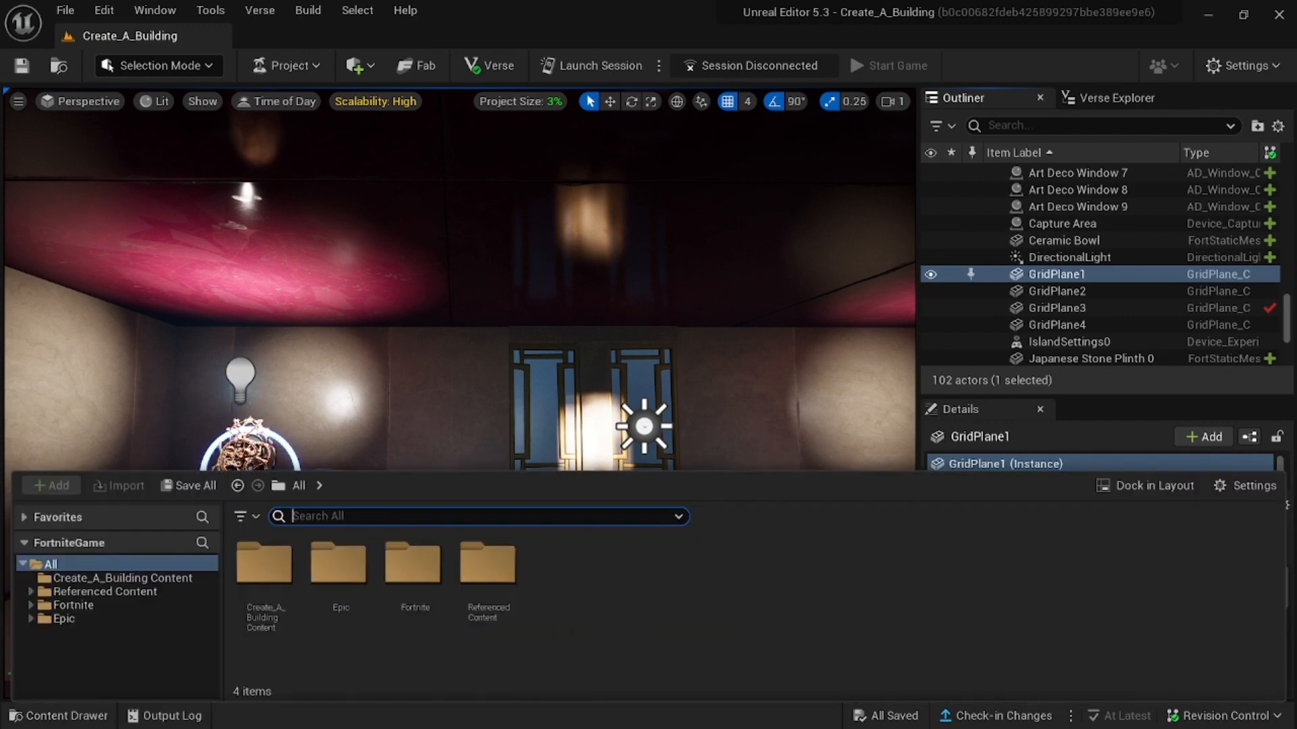
pyautogui.click(73, 605)
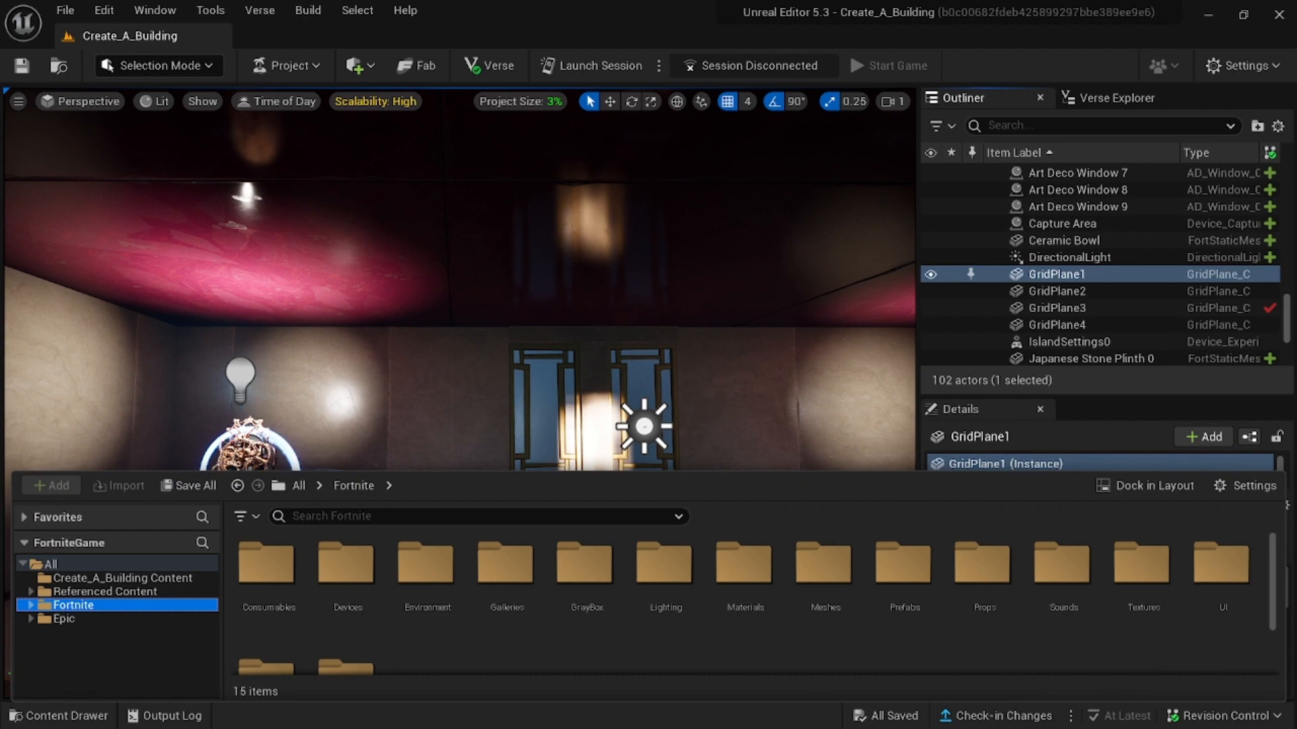
pyautogui.click(351, 516)
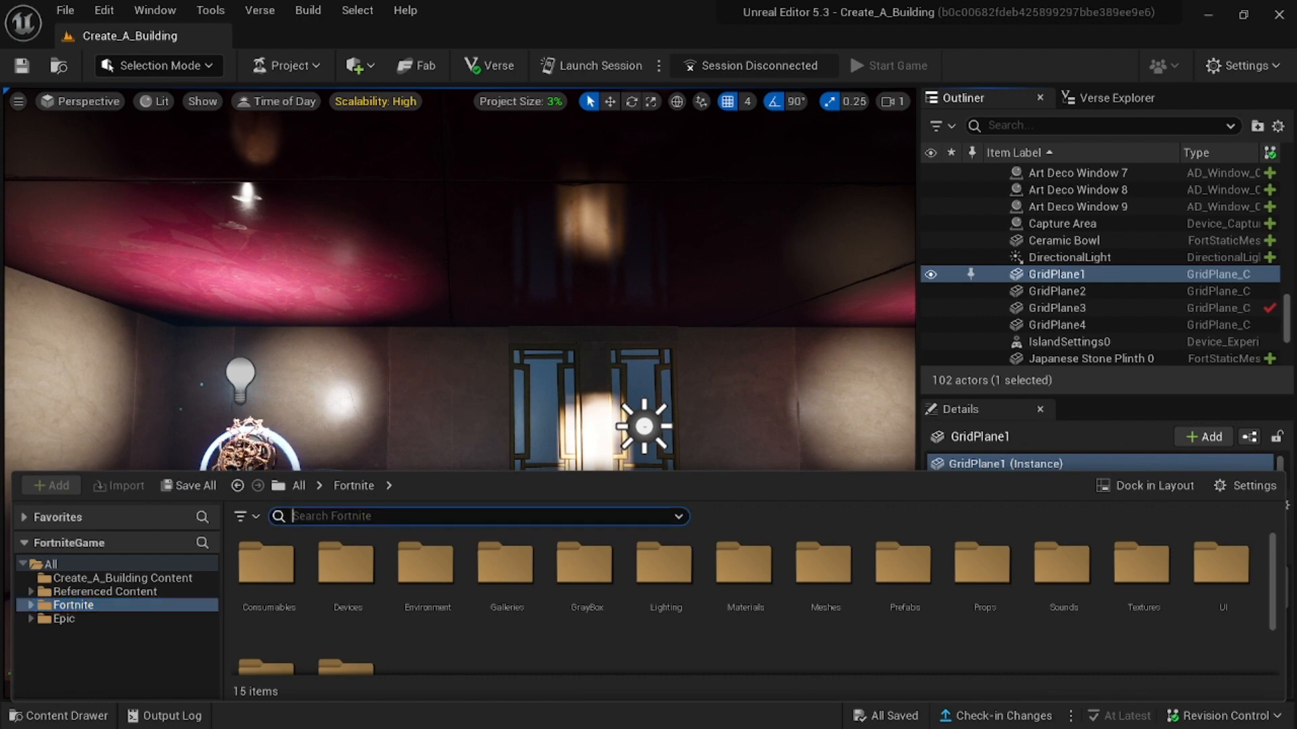
pyautogui.write('pop-up')
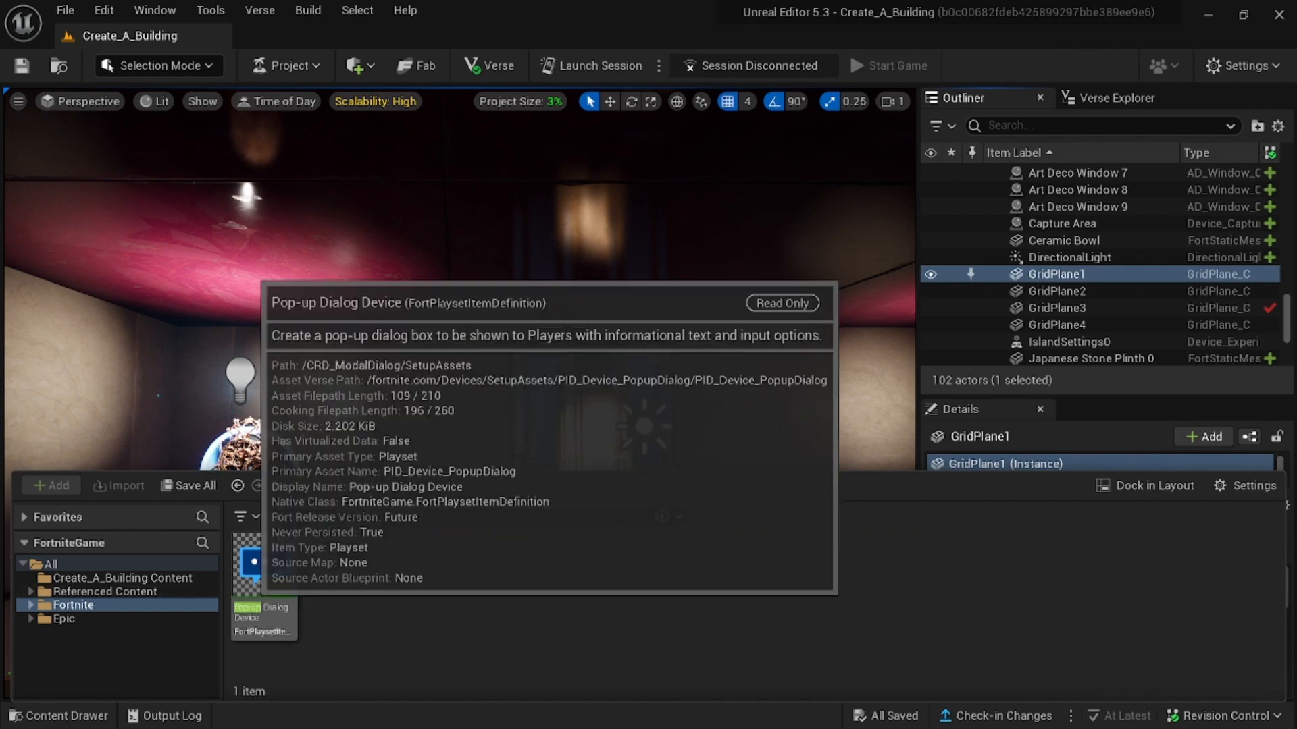
pyautogui.moveTo(265, 568); pyautogui.dragTo(204, 413)
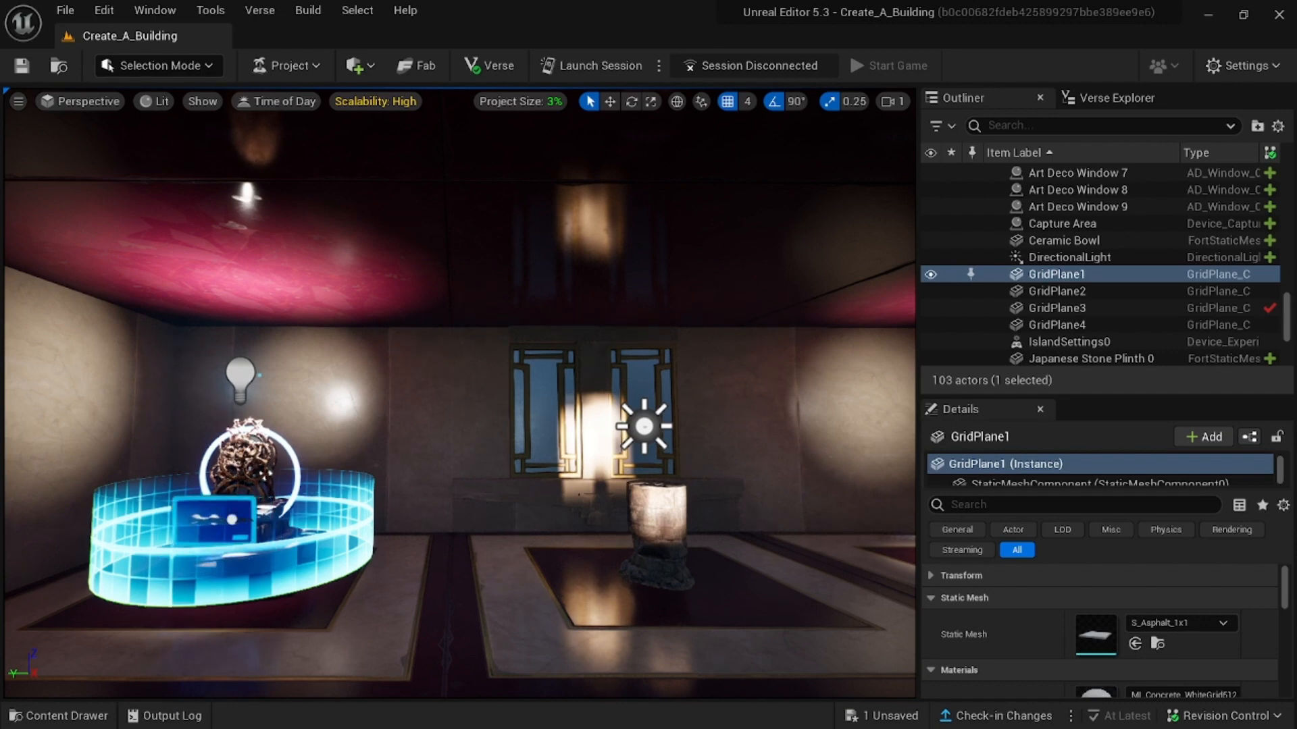
# Step: Set the Pop-up Dialog Device's Title to "Wooden Clock" and Description to "This is a working wooden clock. Would you like to see more information?"
pyautogui.click(210, 518)
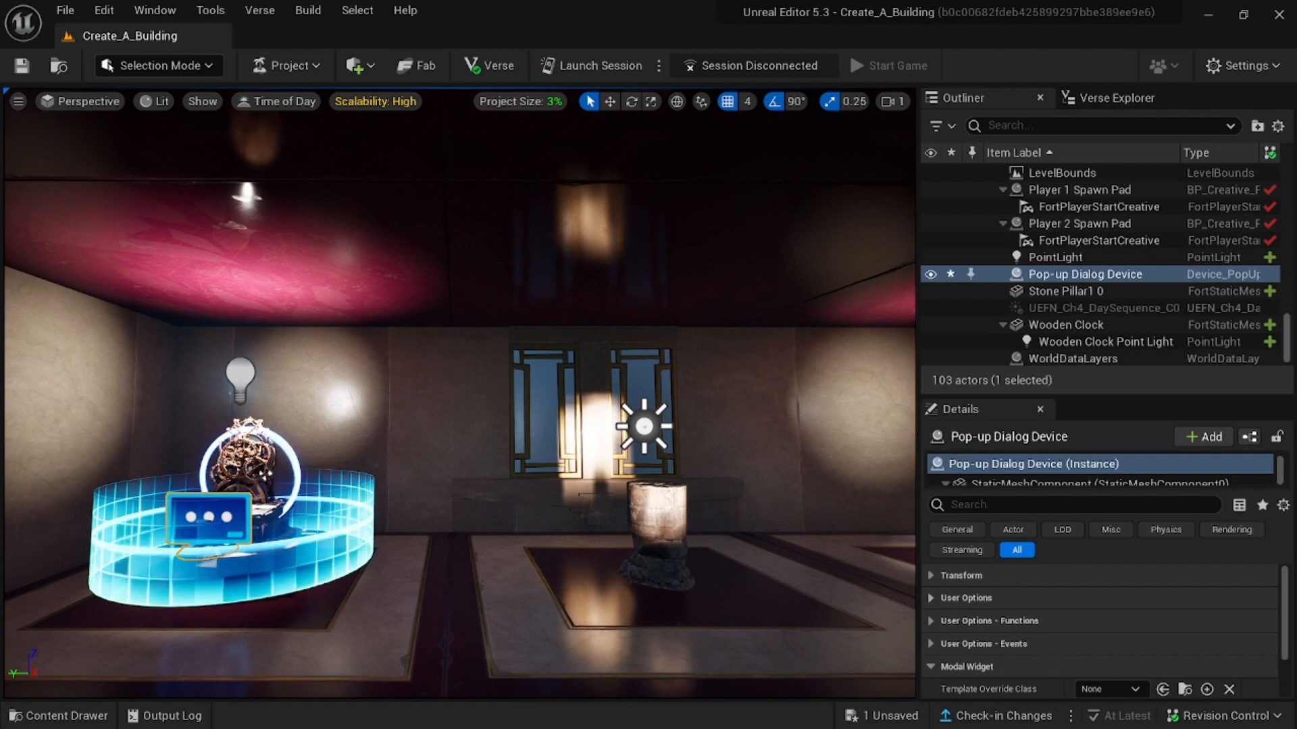
pyautogui.click(930, 598)
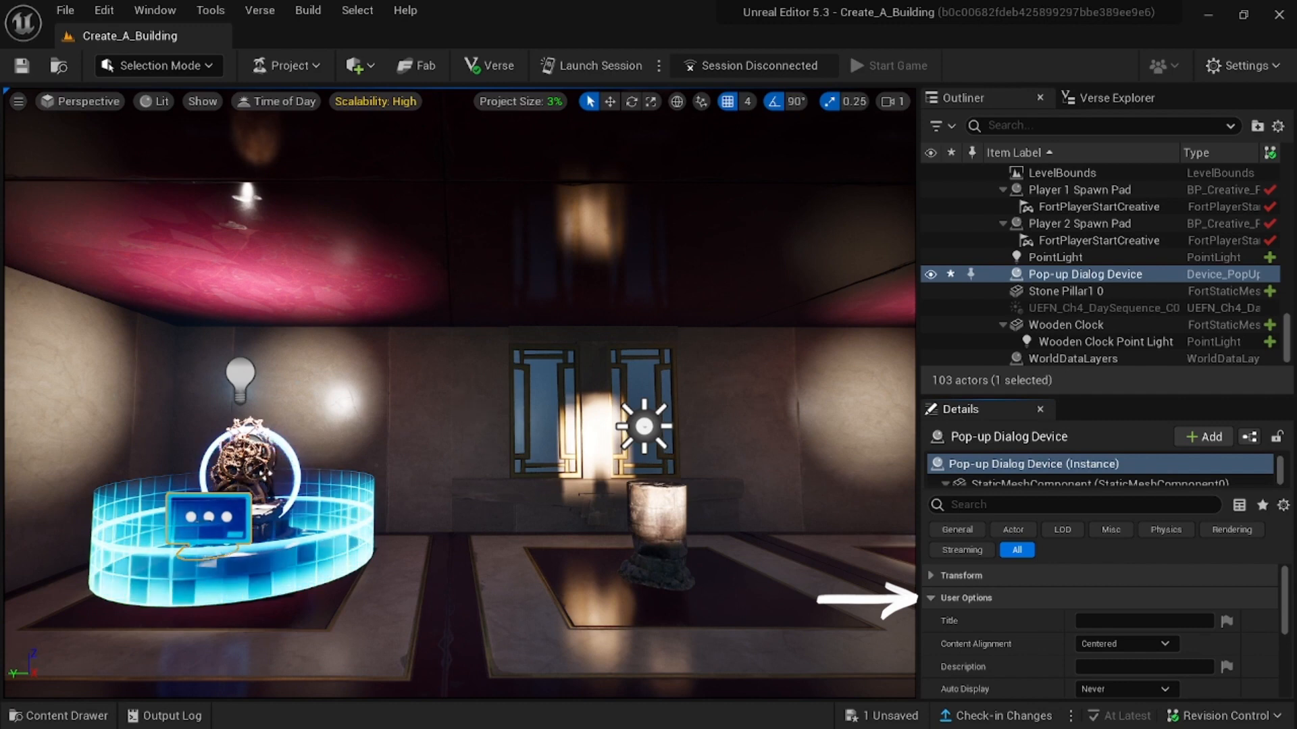
pyautogui.click(1144, 620)
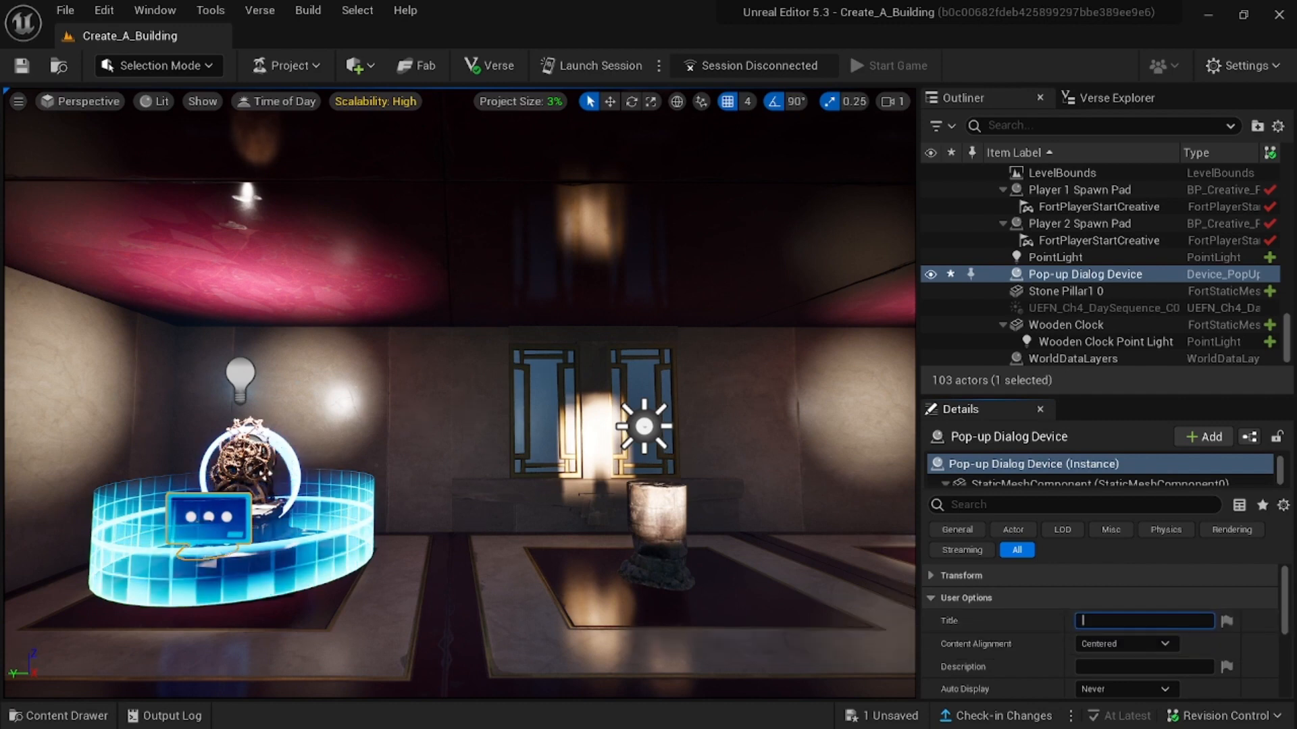
pyautogui.write('Wooden Clock')
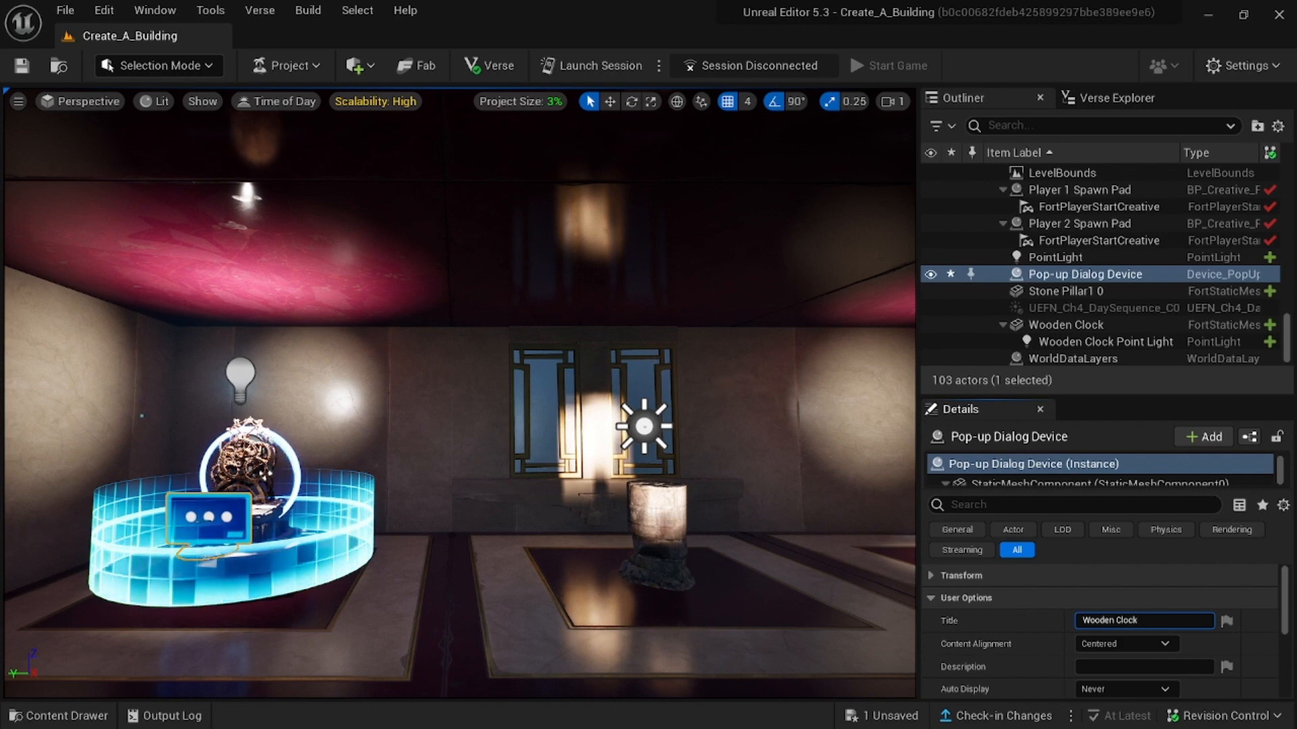
pyautogui.press('Tab')
pyautogui.write('Thi')
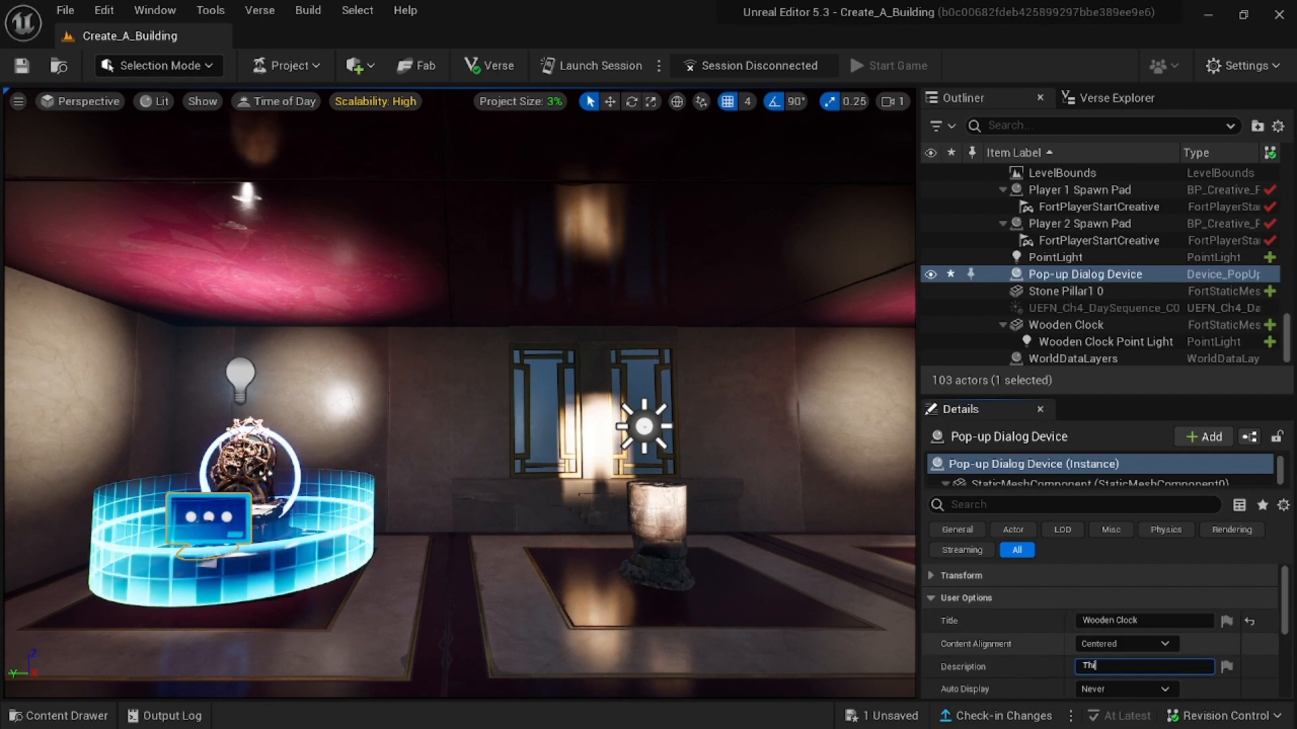
pyautogui.write('s is a working wooden clo')
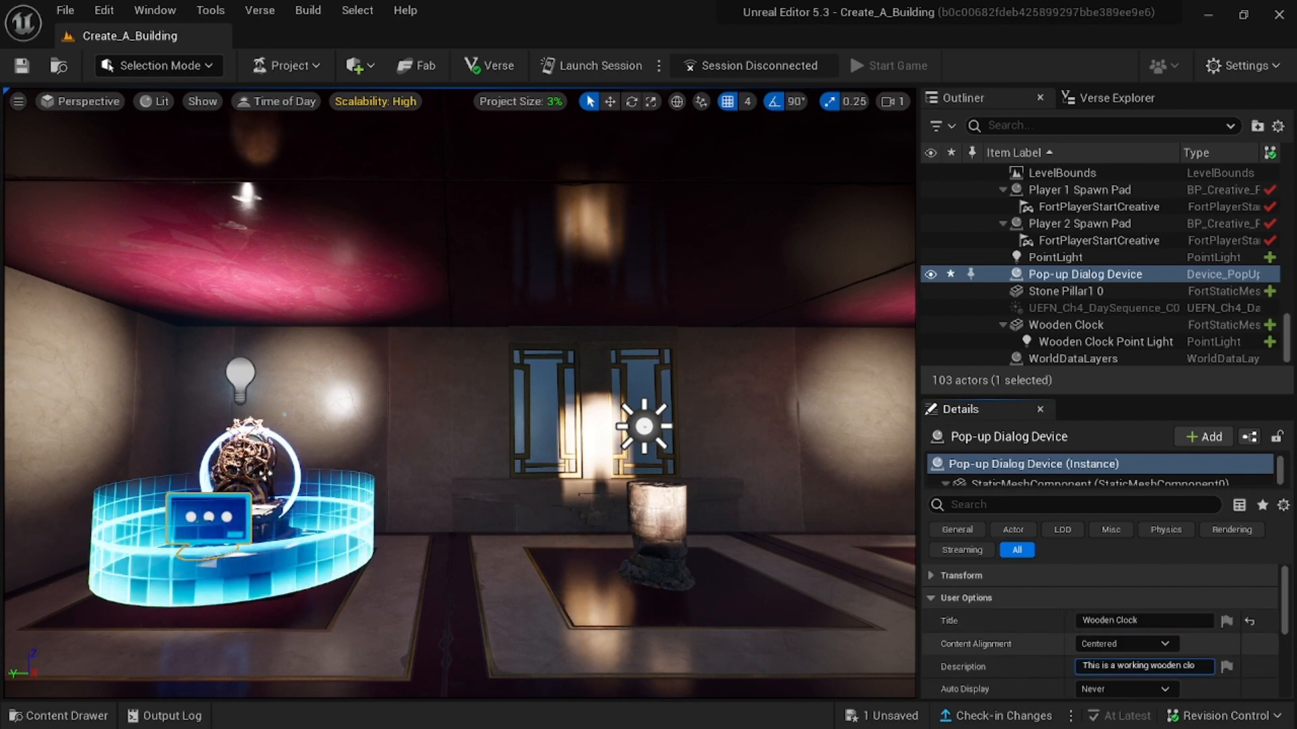
pyautogui.write('ck.Would you like to see')
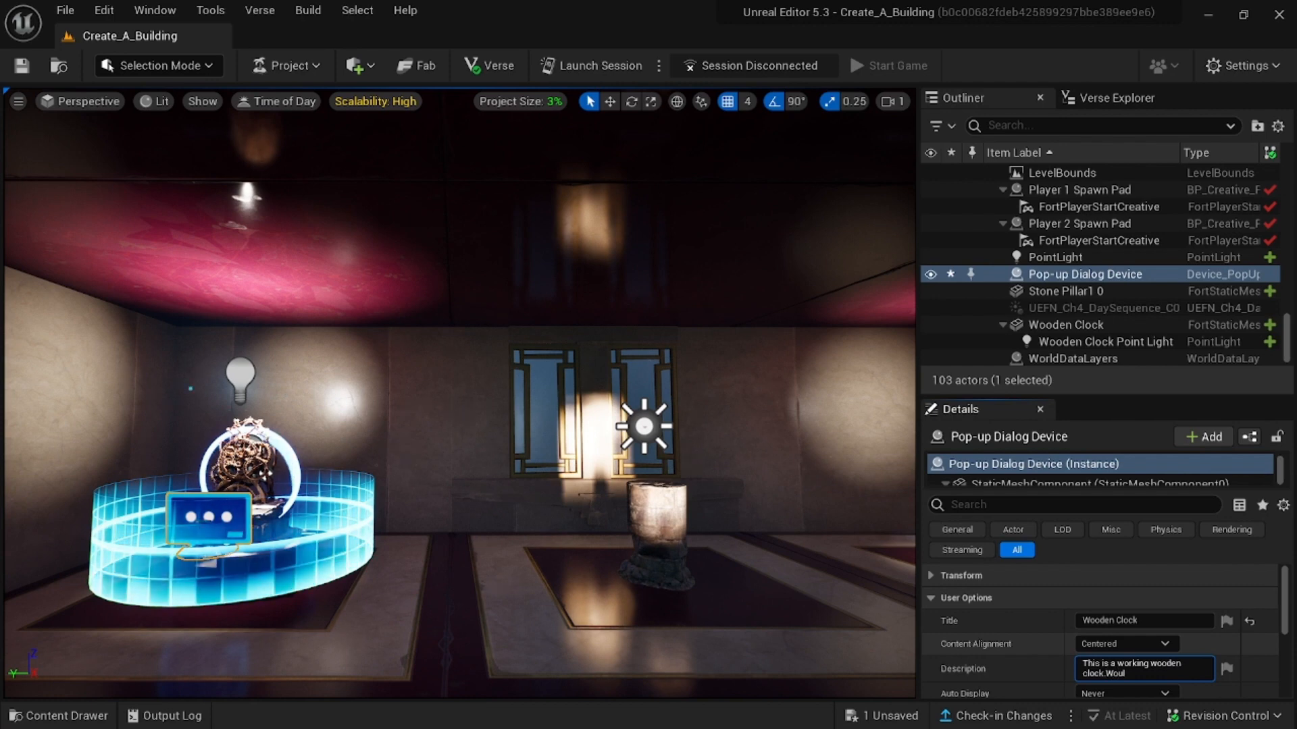
pyautogui.write(' more information')
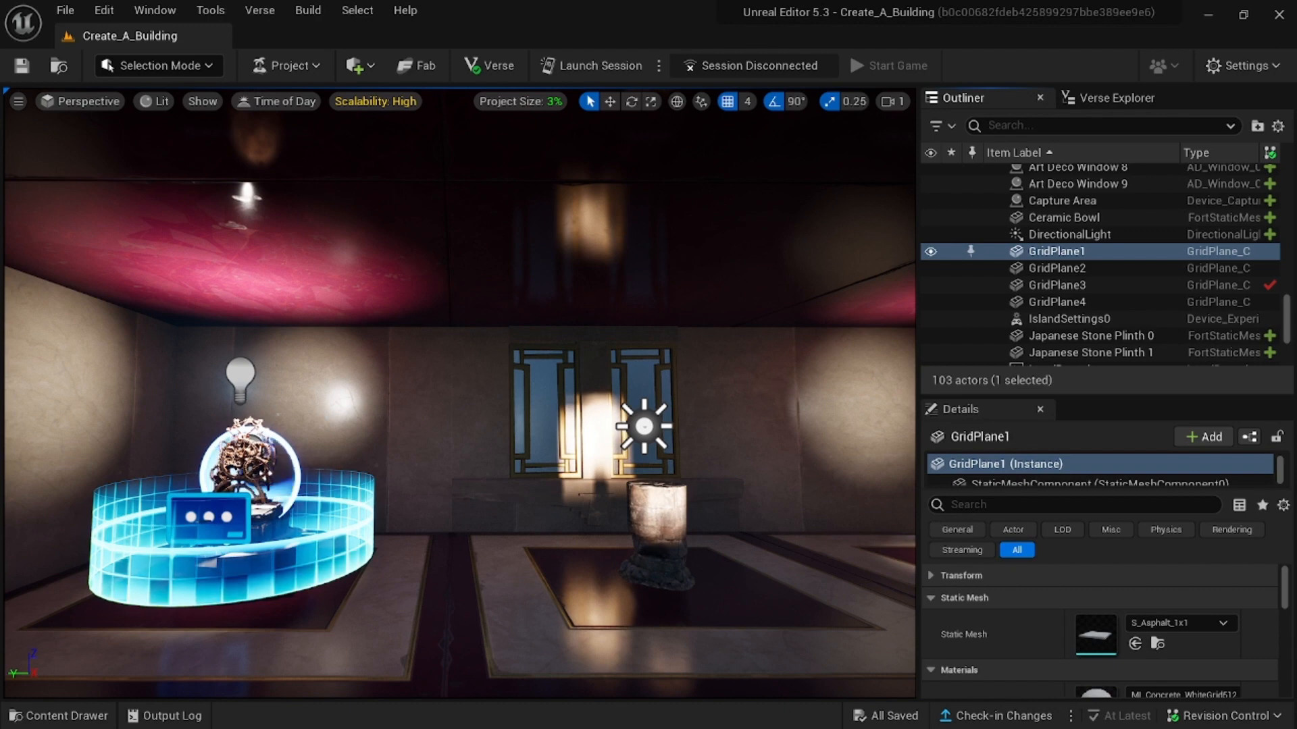
# Step: Choose 2 Buttons as the Response Type in the Pop-up Dialog Device's user options
pyautogui.click(209, 519)
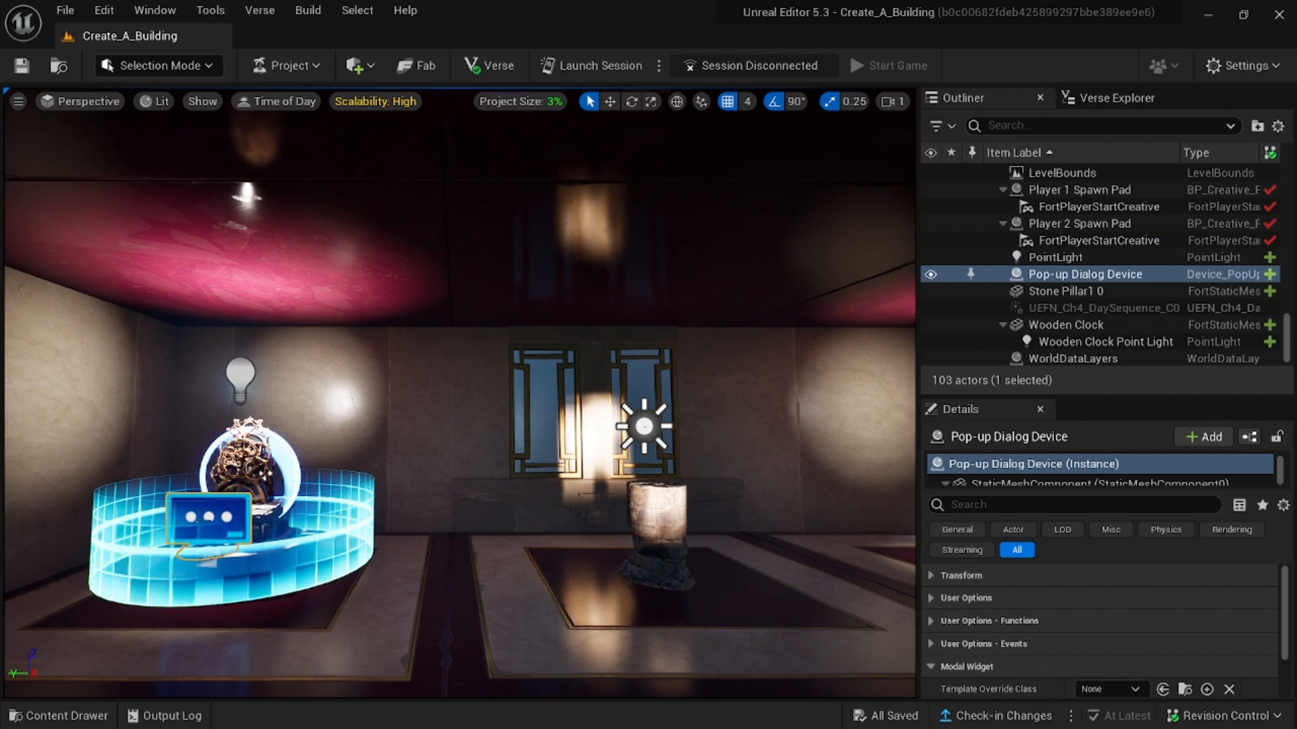
pyautogui.click(931, 598)
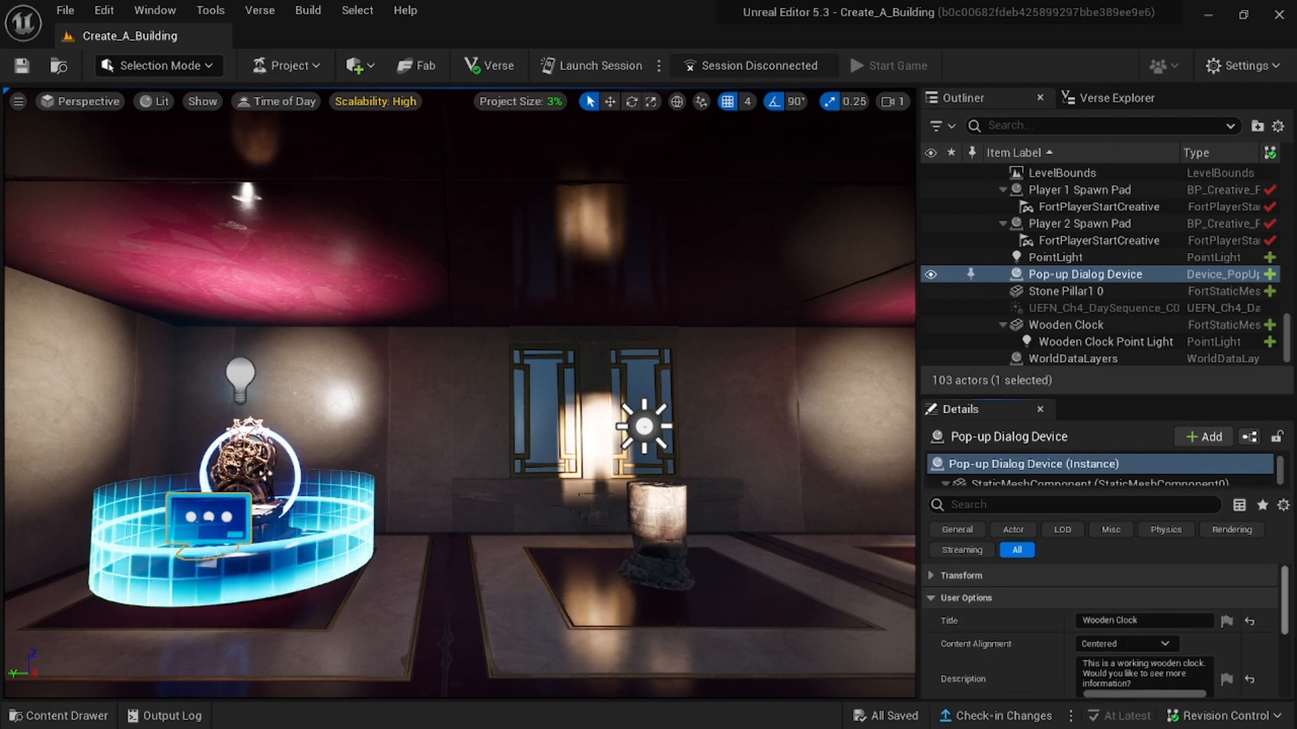
pyautogui.scroll(-3, 1105, 632)
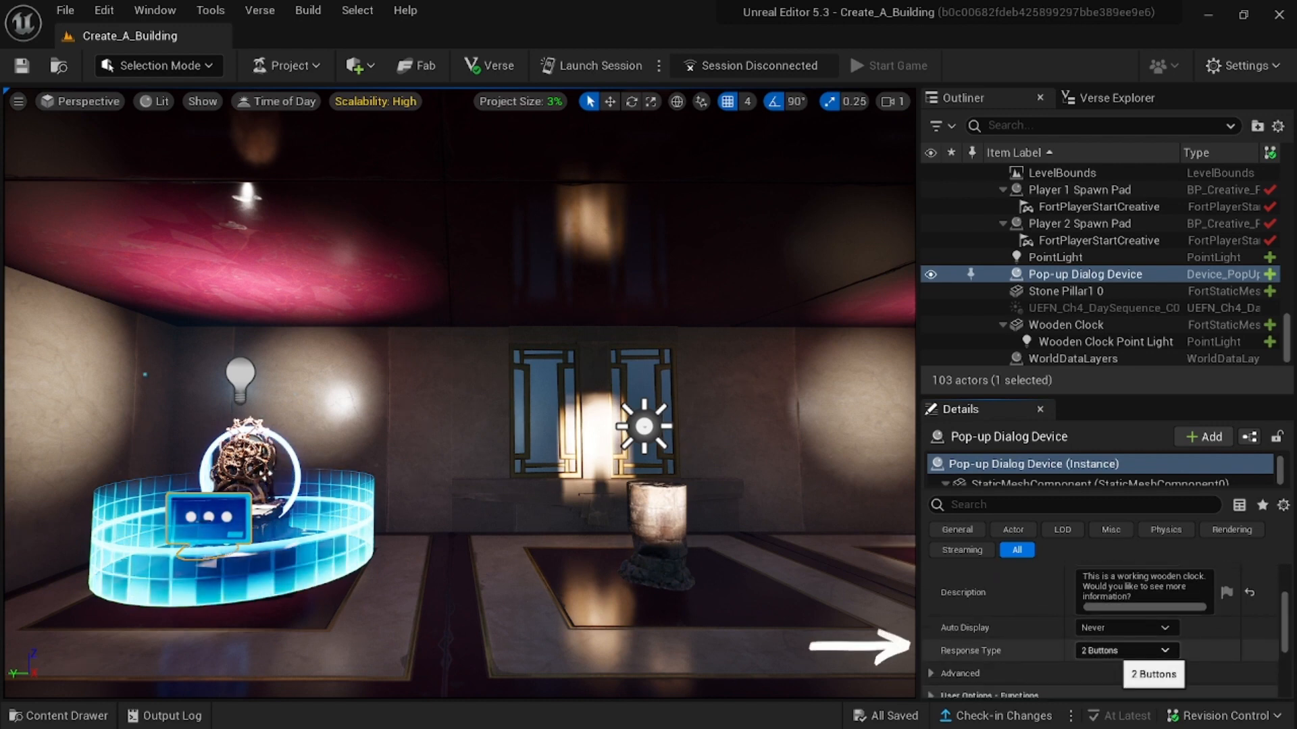
pyautogui.click(1124, 650)
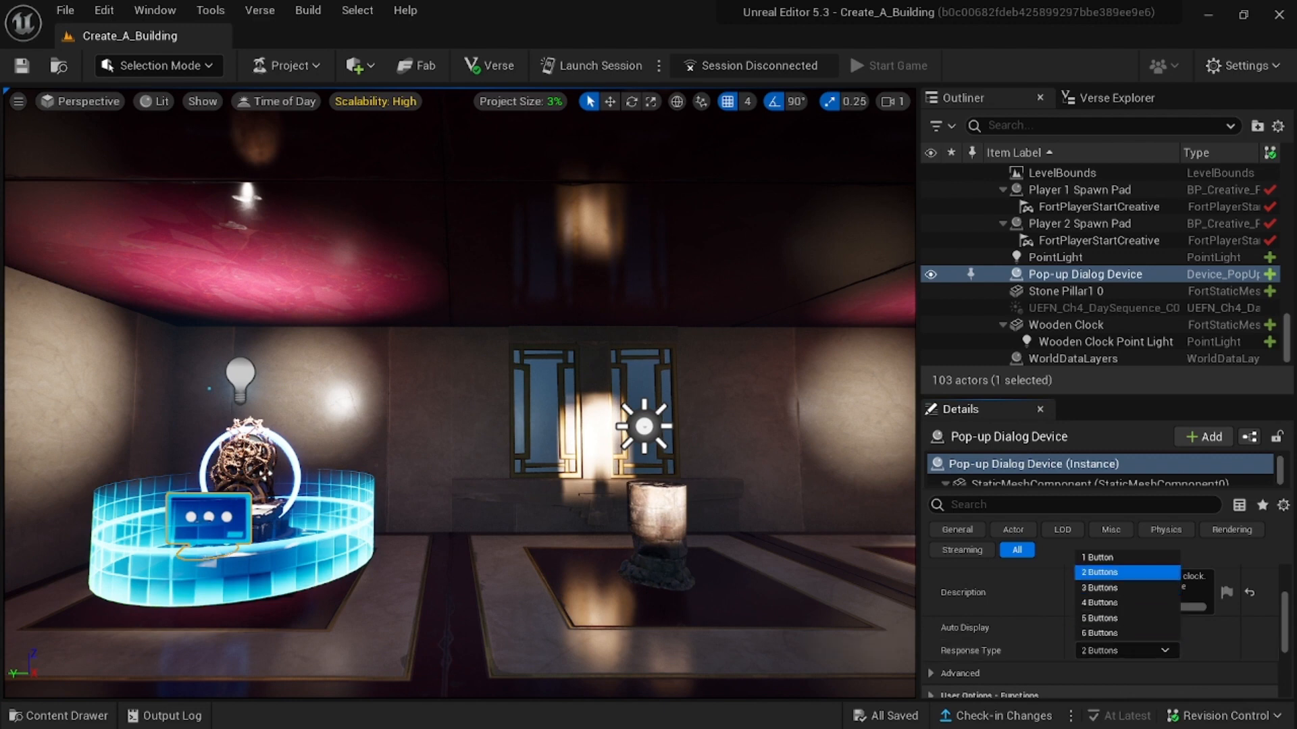
pyautogui.click(1126, 572)
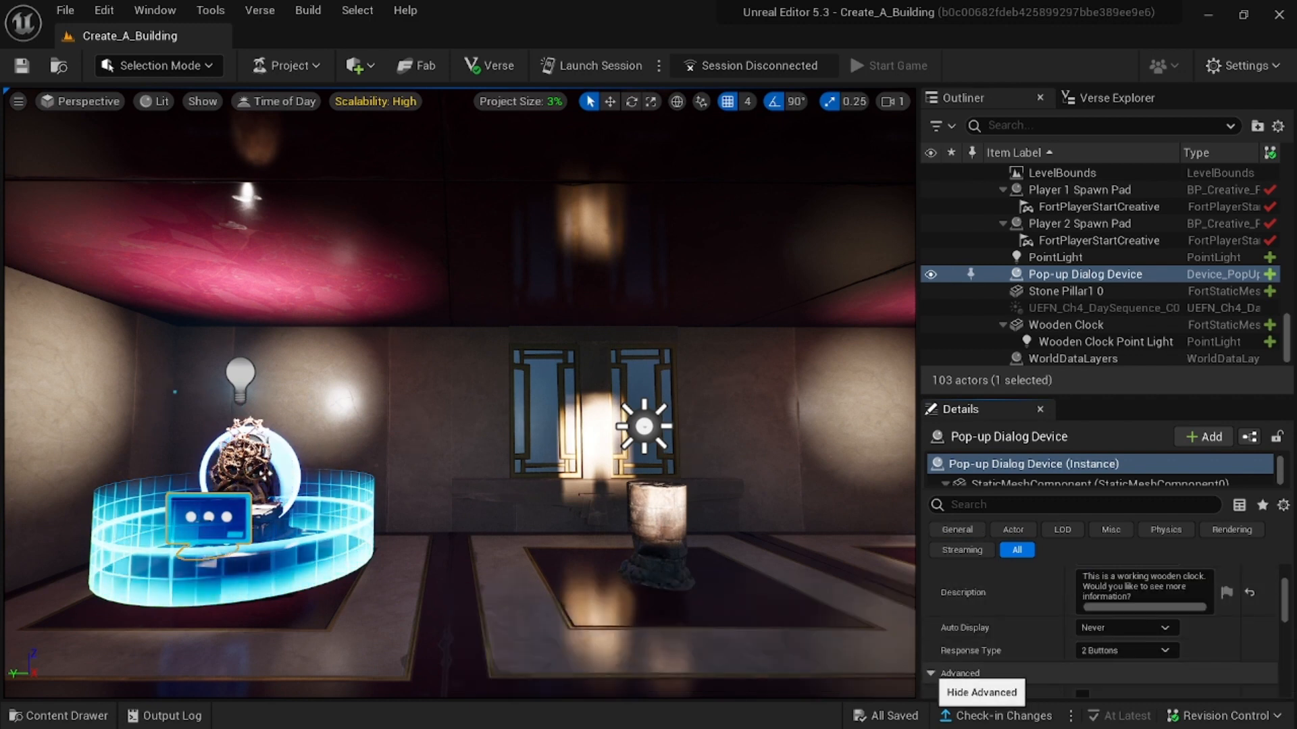
# Step: Set the Button 1 Text to "Yes" in the Pop-up Dialog Device's advanced user options
pyautogui.click(952, 674)
pyautogui.scroll(-3, 1081, 628)
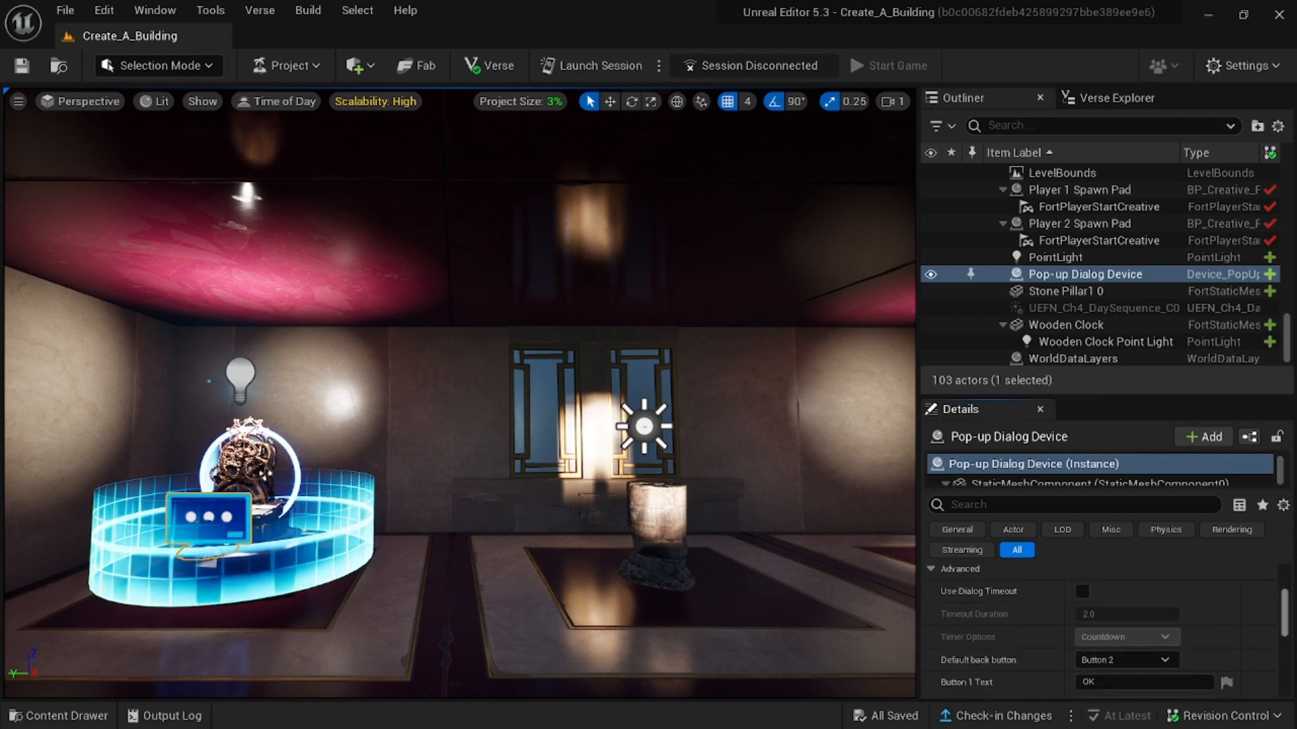
pyautogui.scroll(-1, 1080, 631)
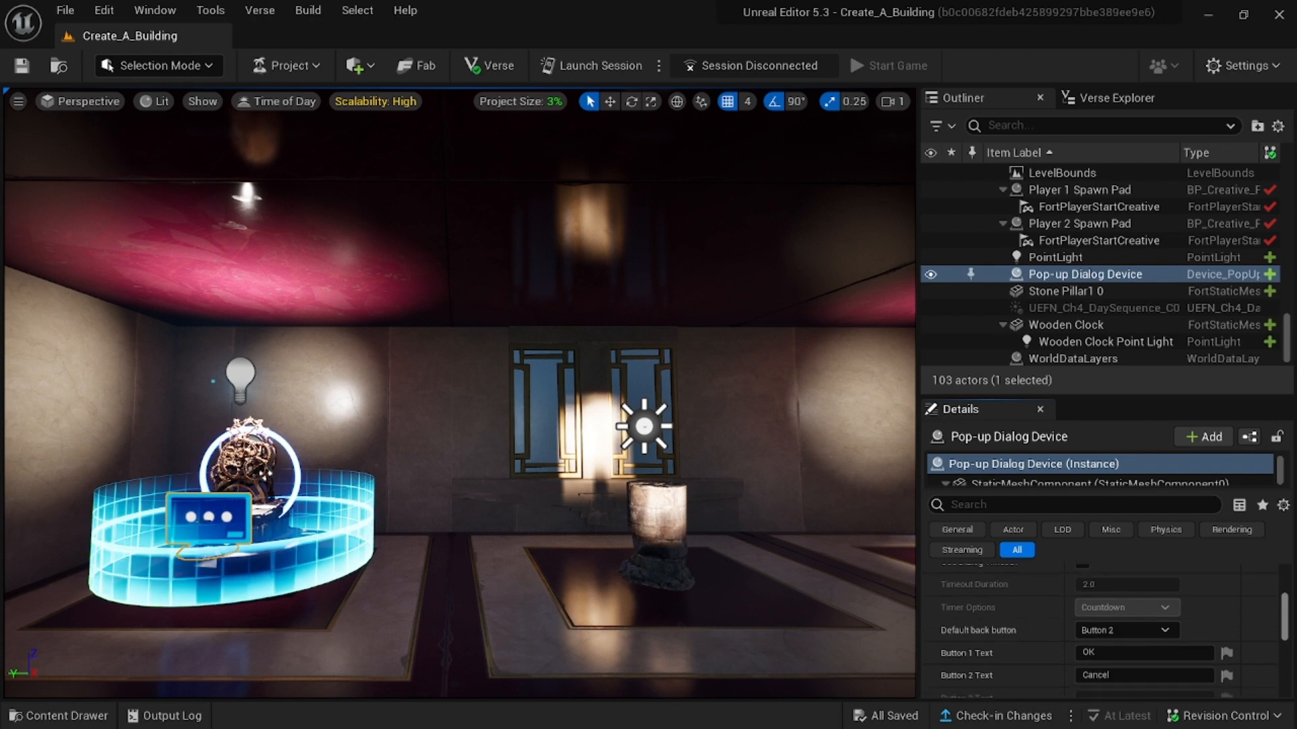
pyautogui.click(1143, 653)
pyautogui.press('BackSpace')
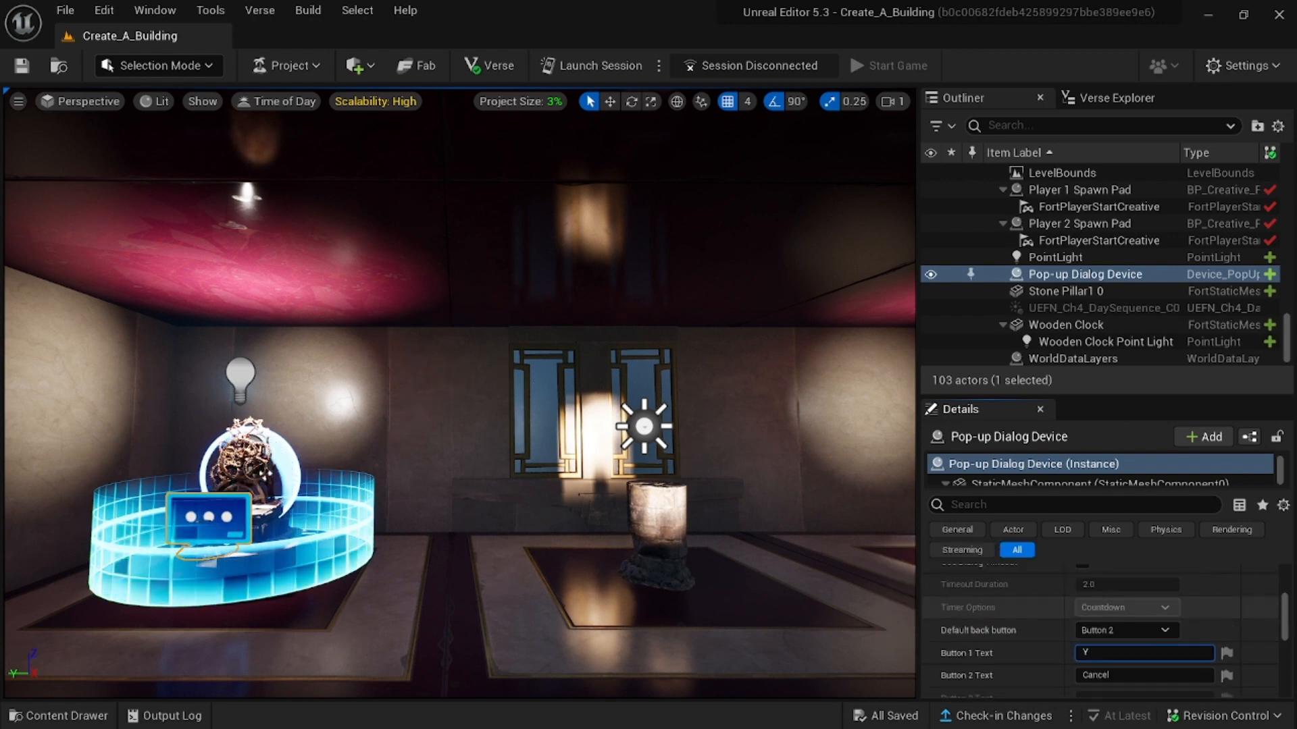
pyautogui.write('Yes')
# Step: Replace the Pop-up Dialog Device's Button 2 Text with "No"
pyautogui.click(1143, 674)
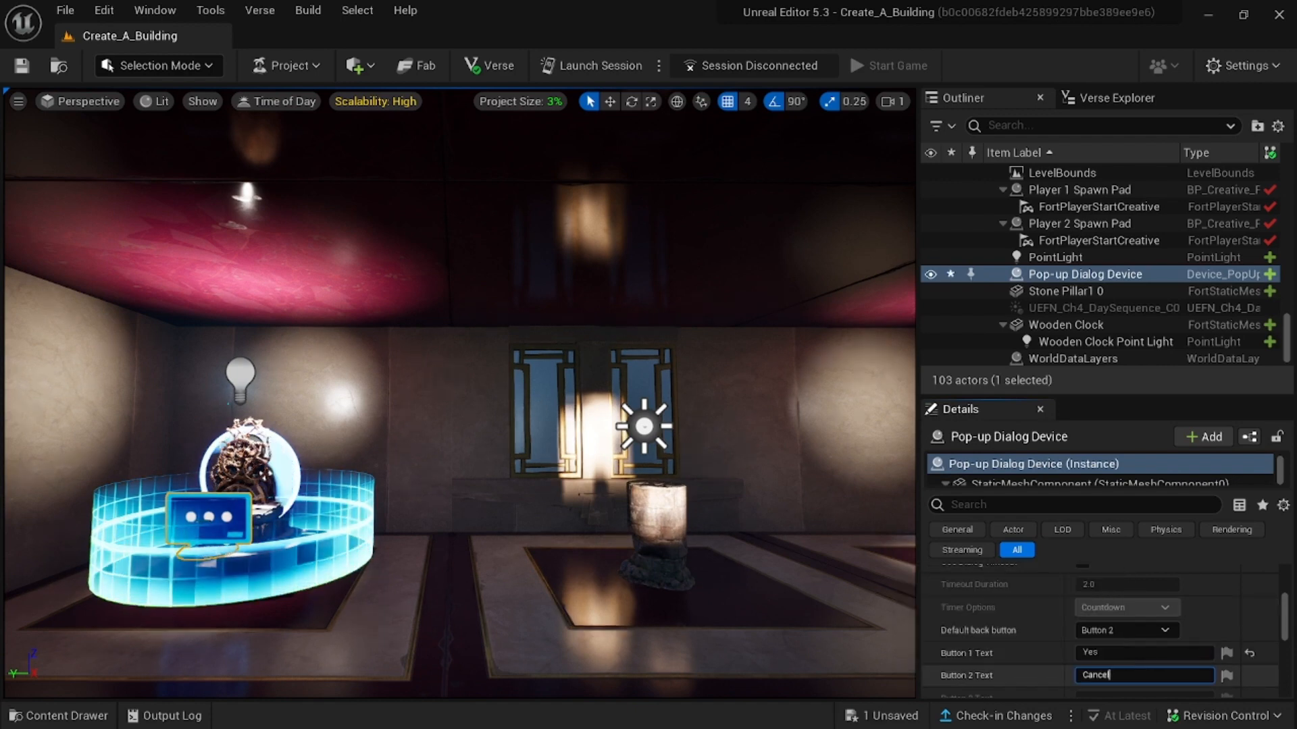
pyautogui.press('BackSpace')
pyautogui.press('BackSpace')
pyautogui.press('BackSpace')
pyautogui.press('BackSpace')
pyautogui.press('BackSpace')
pyautogui.press('BackSpace')
pyautogui.write('No')
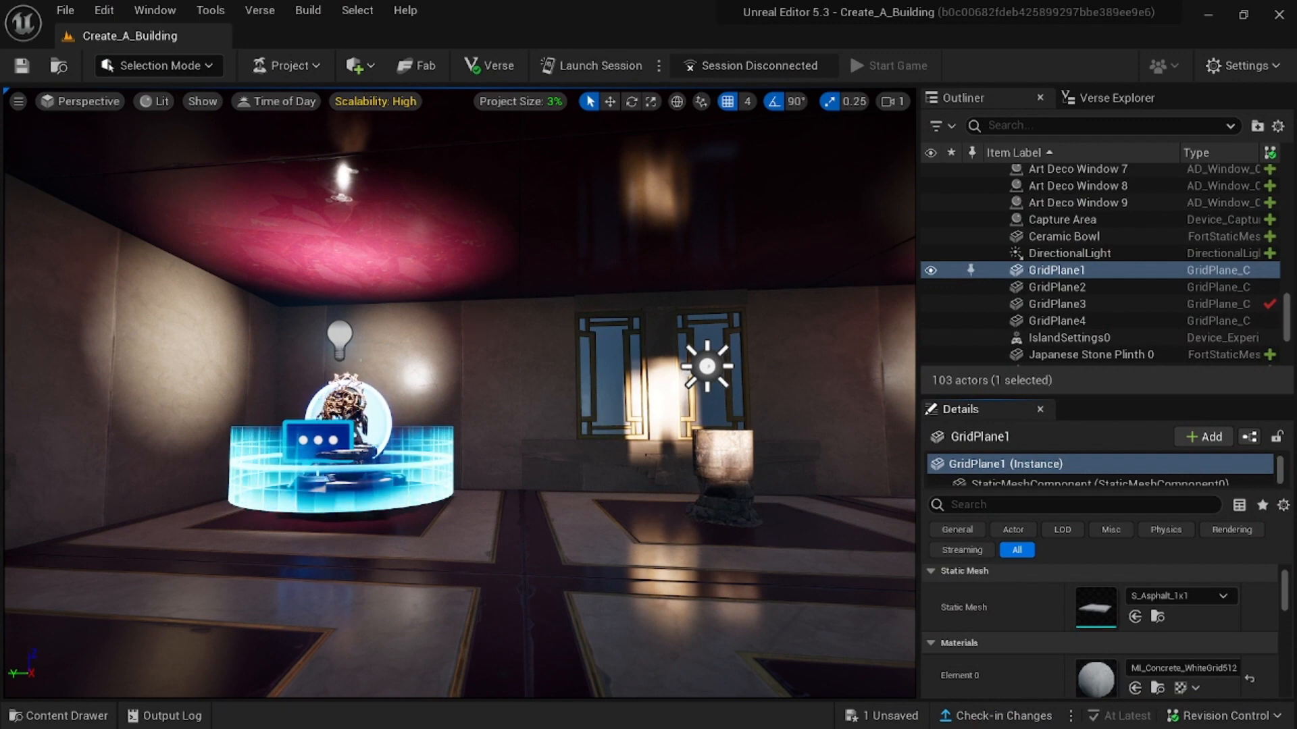
# Step: Select the Pop-up Dialog Device beside the sculpture and expand its User Options - Functions settings
pyautogui.click(318, 441)
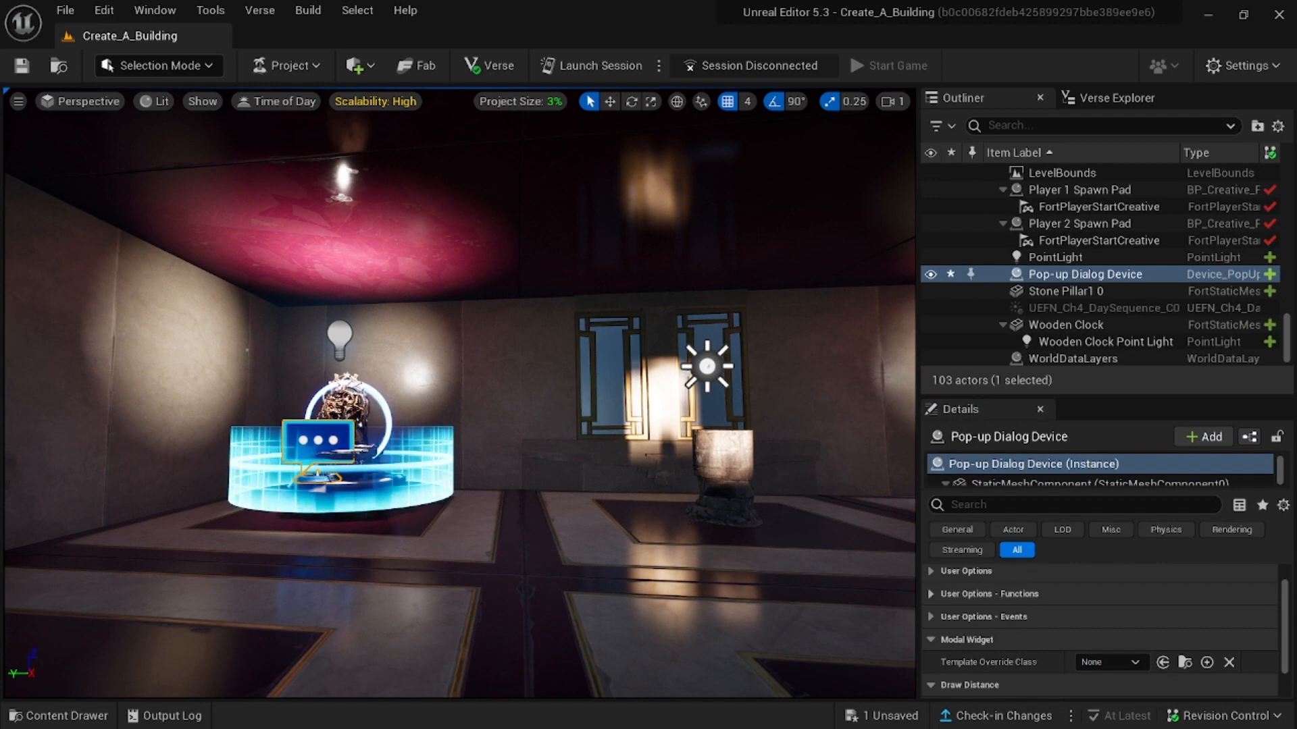
pyautogui.click(931, 594)
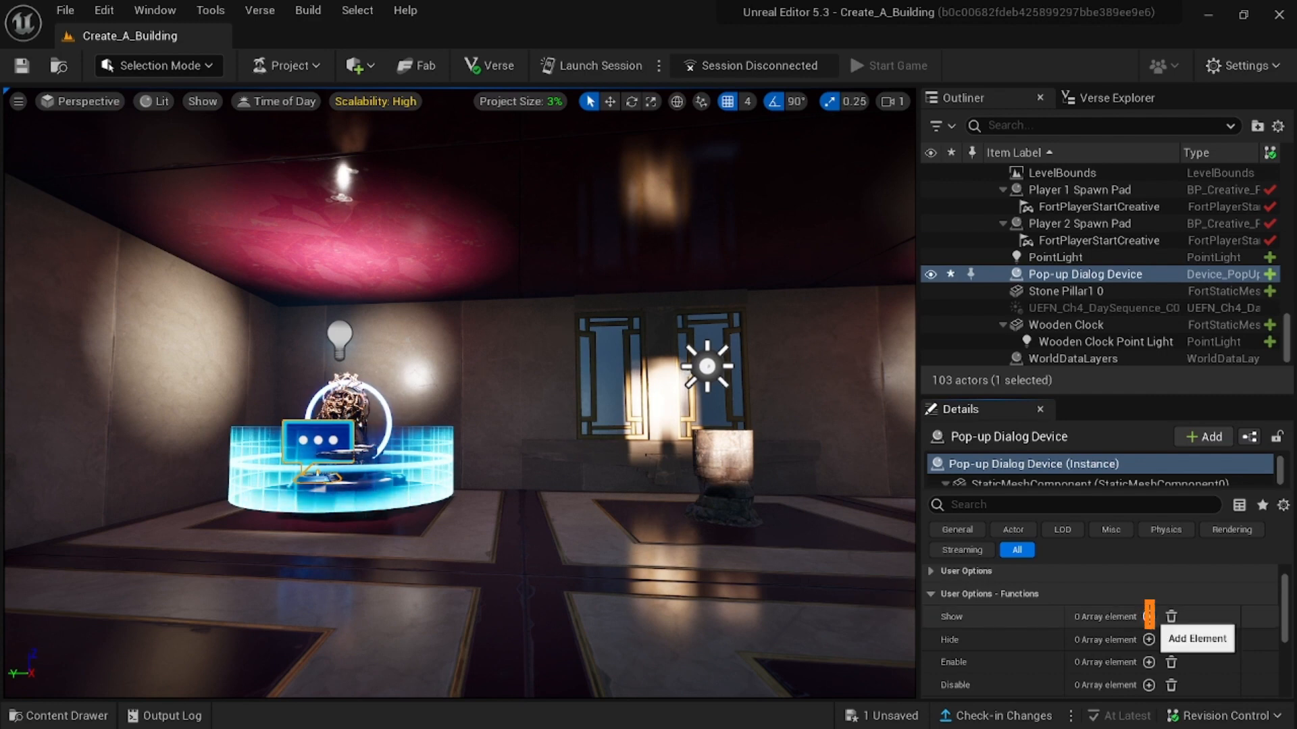
# Step: Bind the Show function to the Capture Area by searching for "capture area", and clear that binding
pyautogui.click(1148, 616)
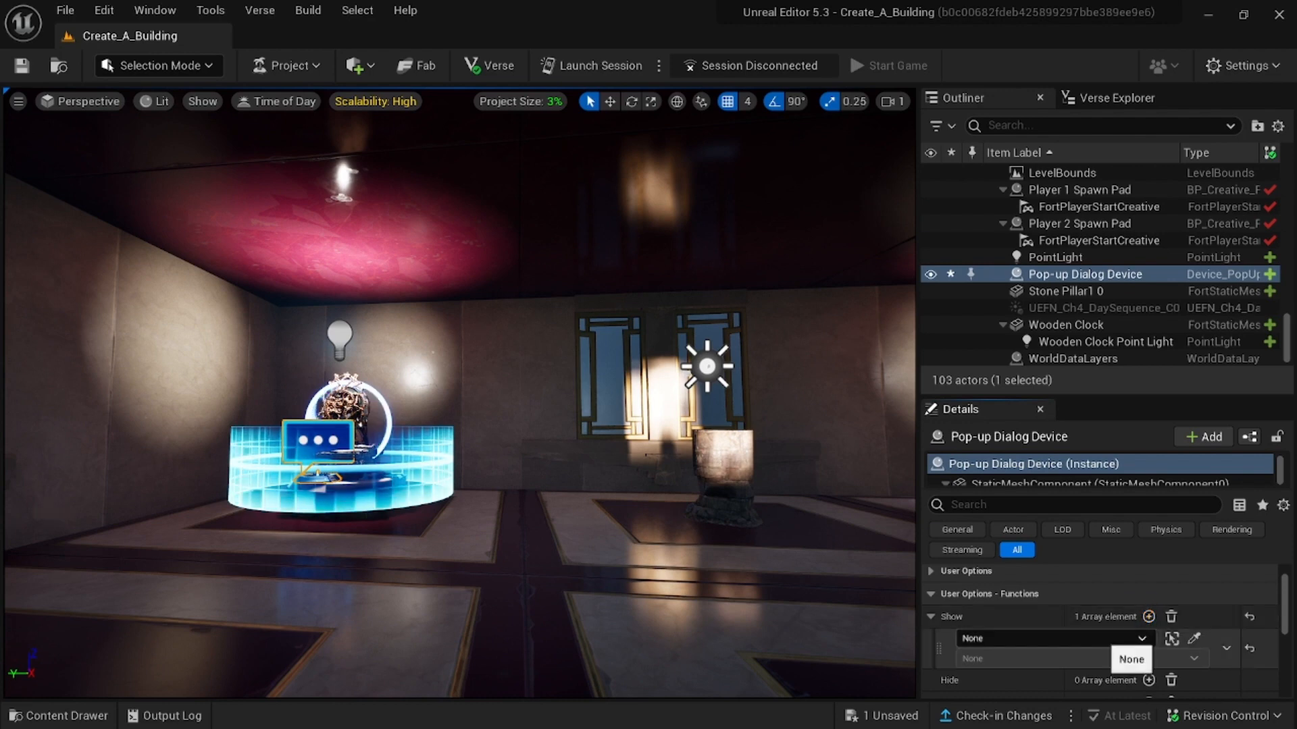
pyautogui.click(1115, 638)
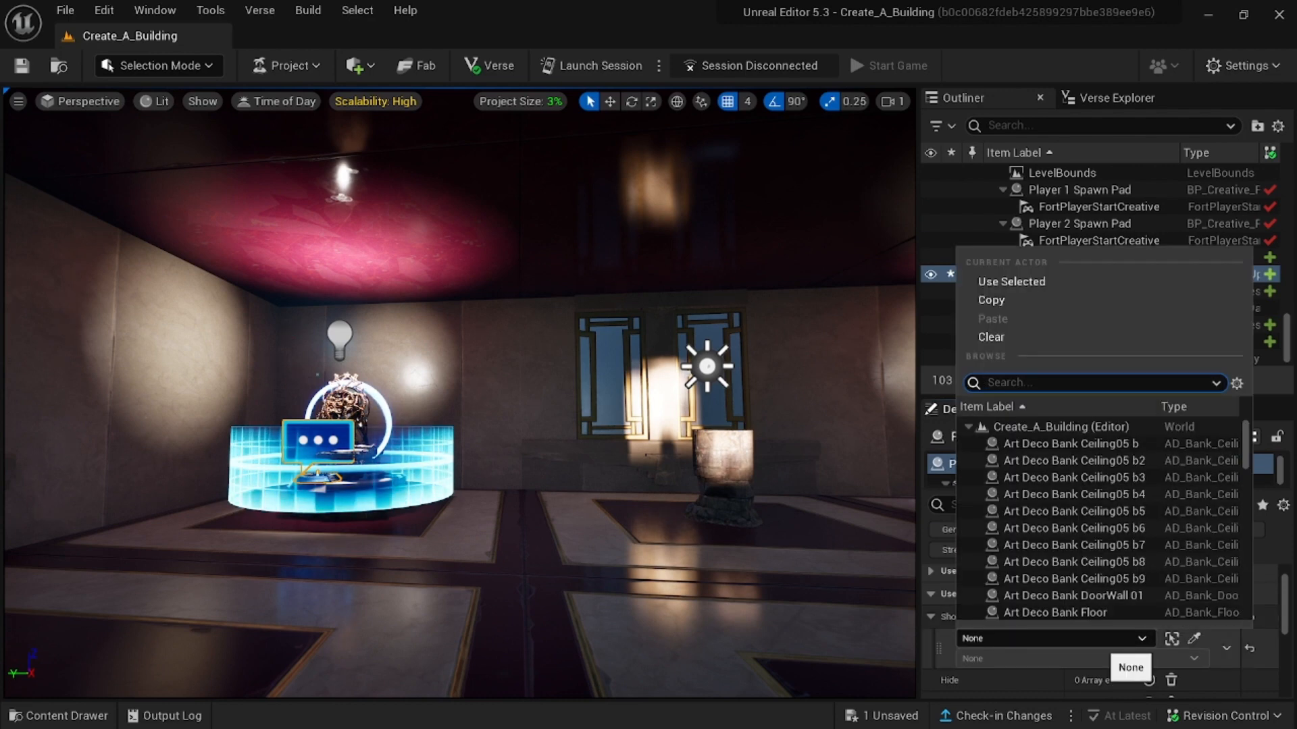
pyautogui.write('cap')
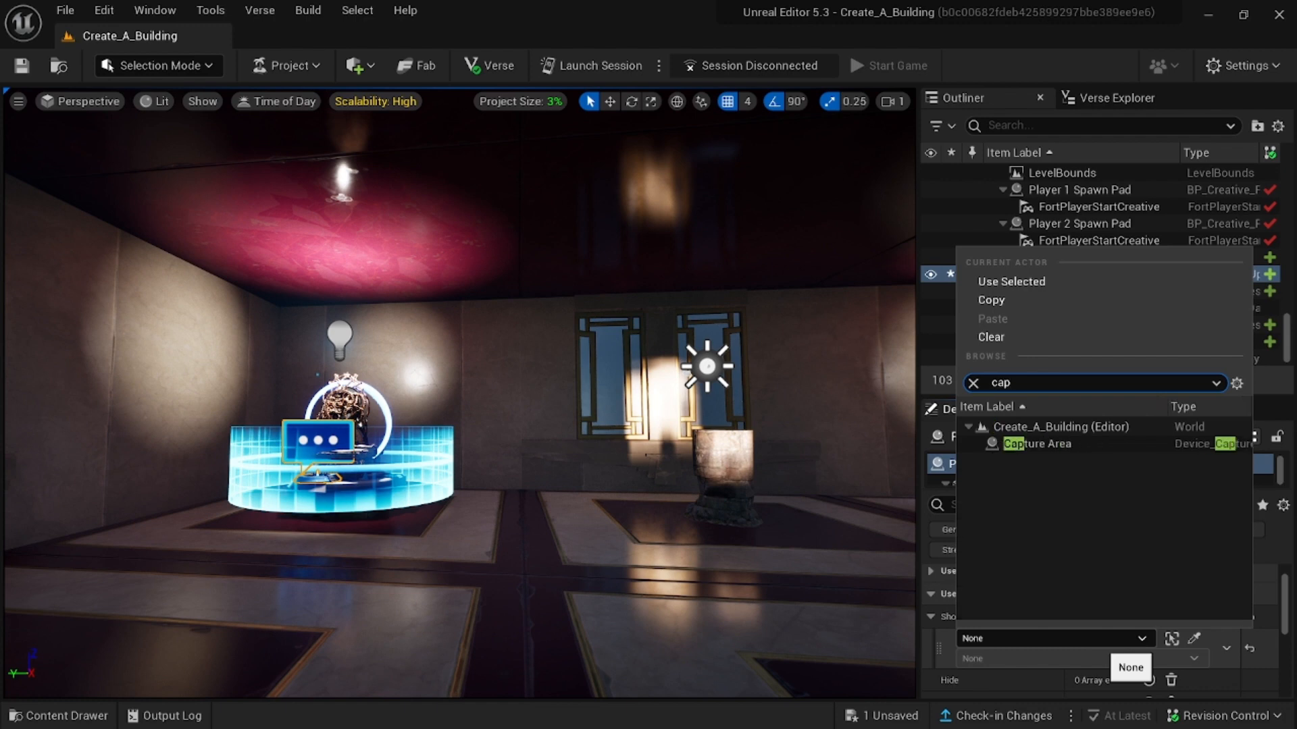
pyautogui.write('ture area')
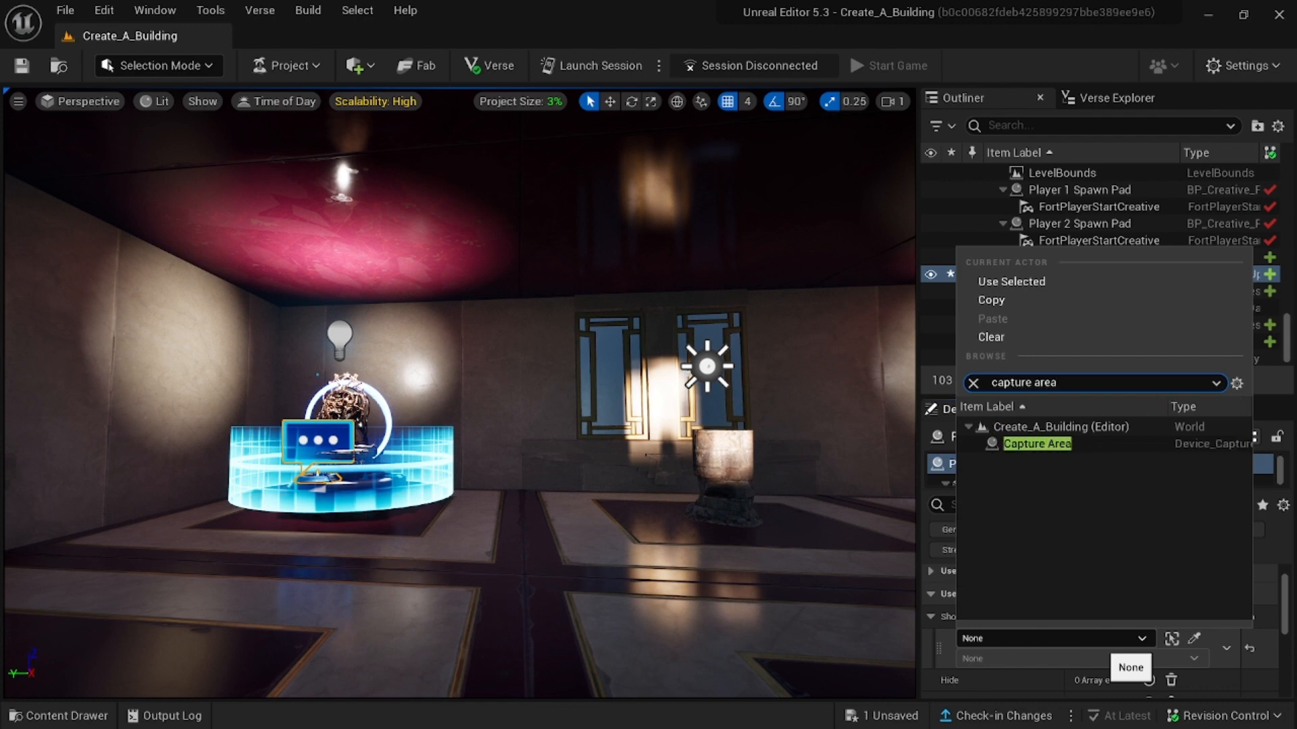
pyautogui.press('Return')
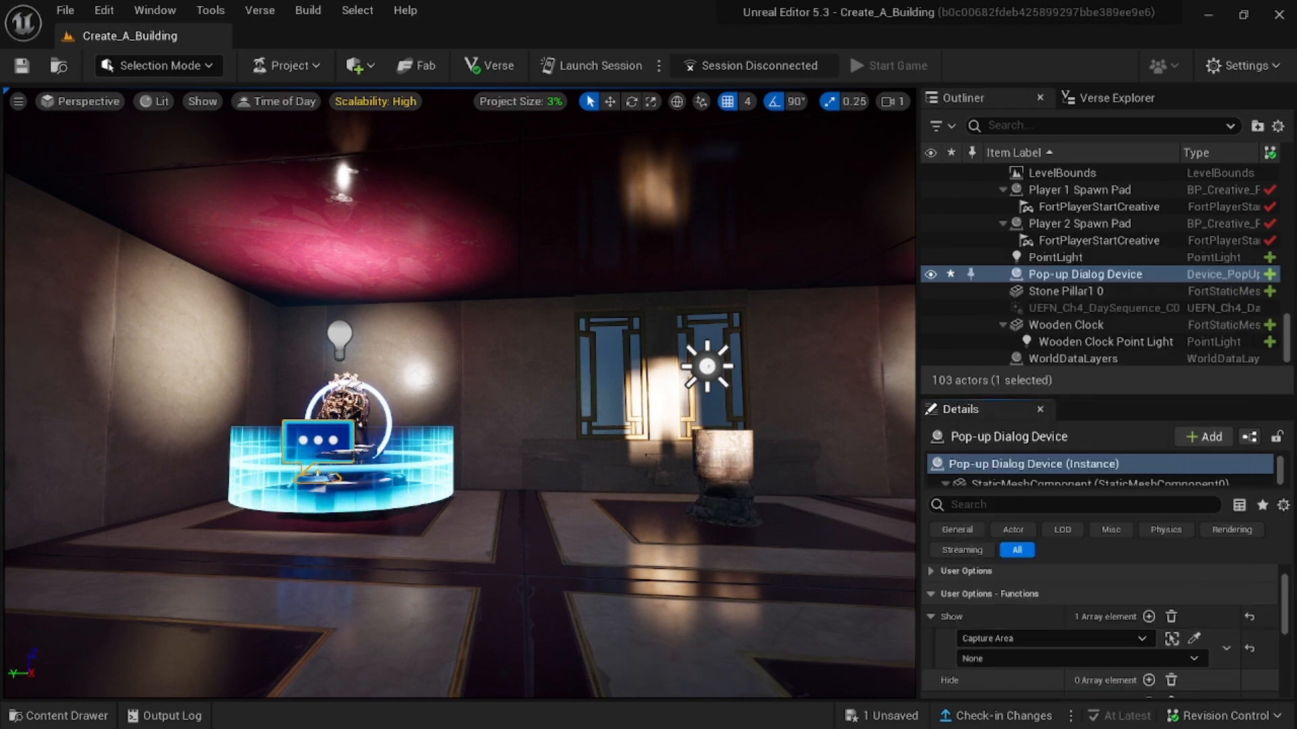
pyautogui.click(1171, 616)
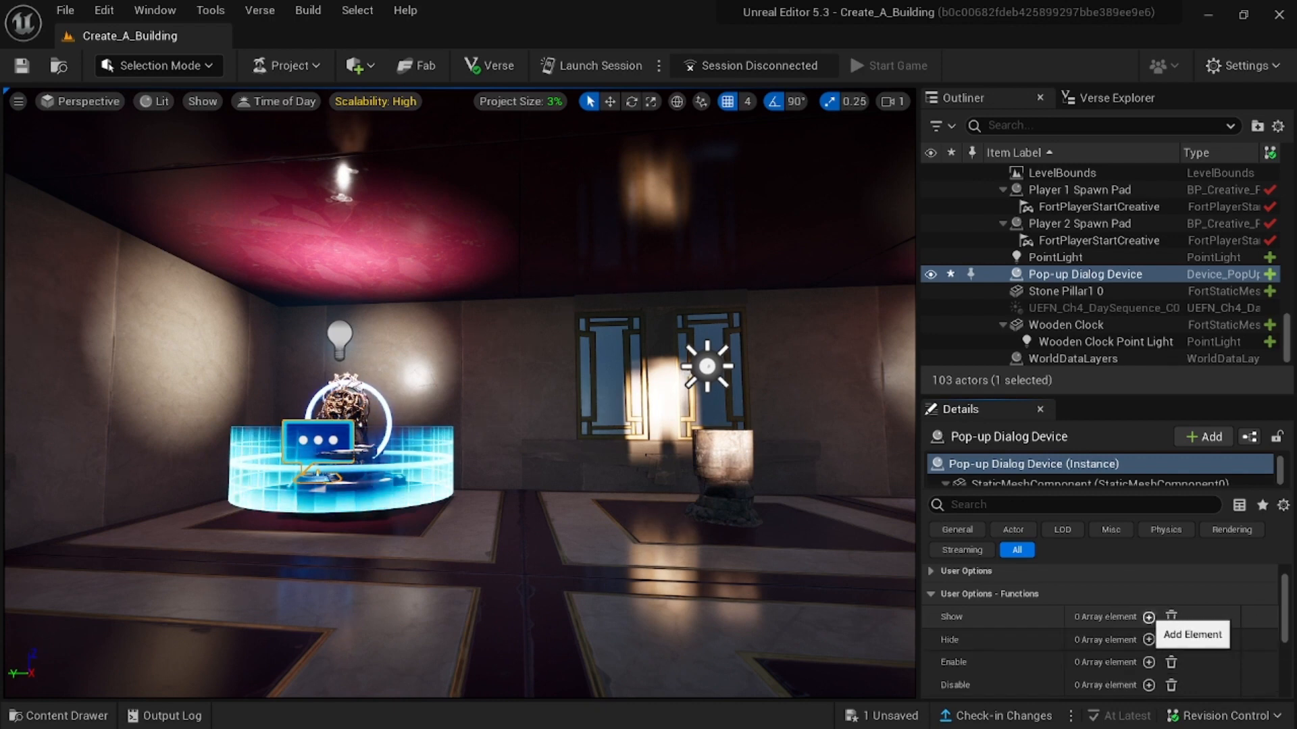
# Step: Bind the Pop-up Dialog Device's Show function to the Capture Area picked around the sculpture, with the On Player Entering Zone event
pyautogui.click(1148, 617)
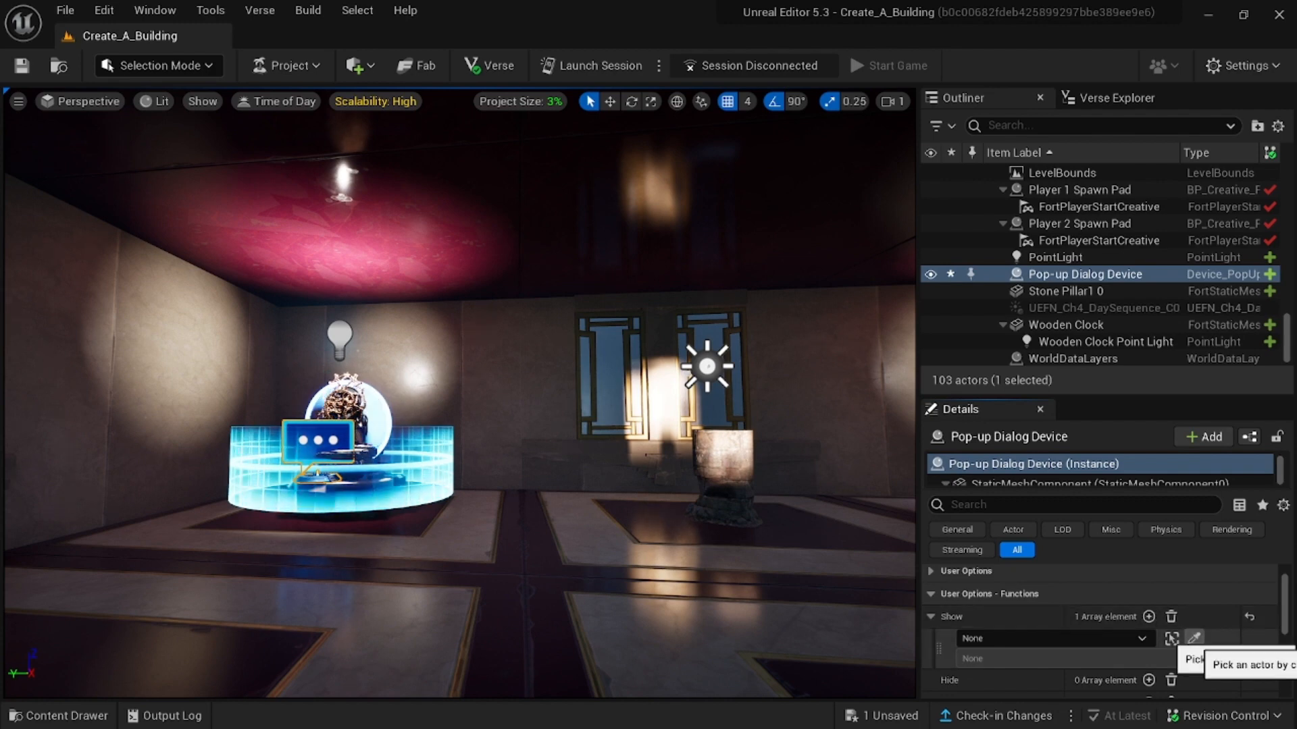
pyautogui.click(1194, 638)
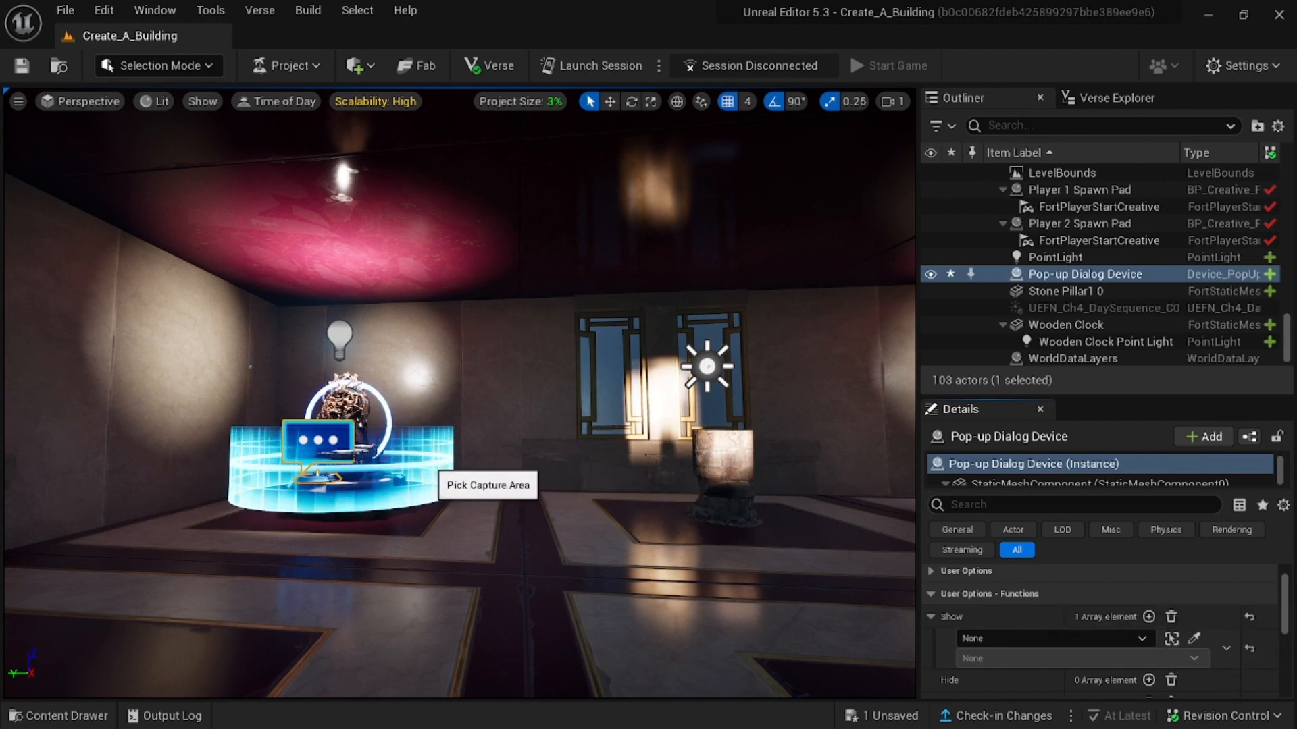
pyautogui.click(433, 476)
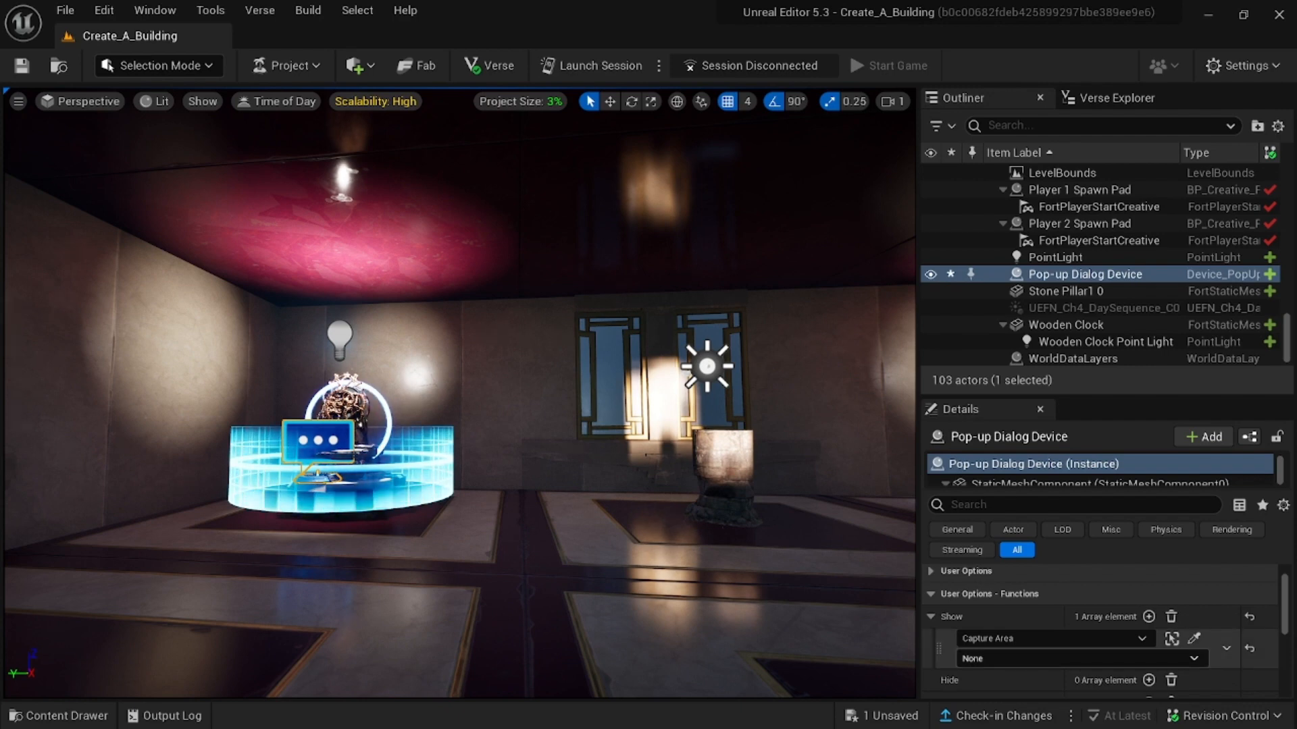
pyautogui.click(1081, 658)
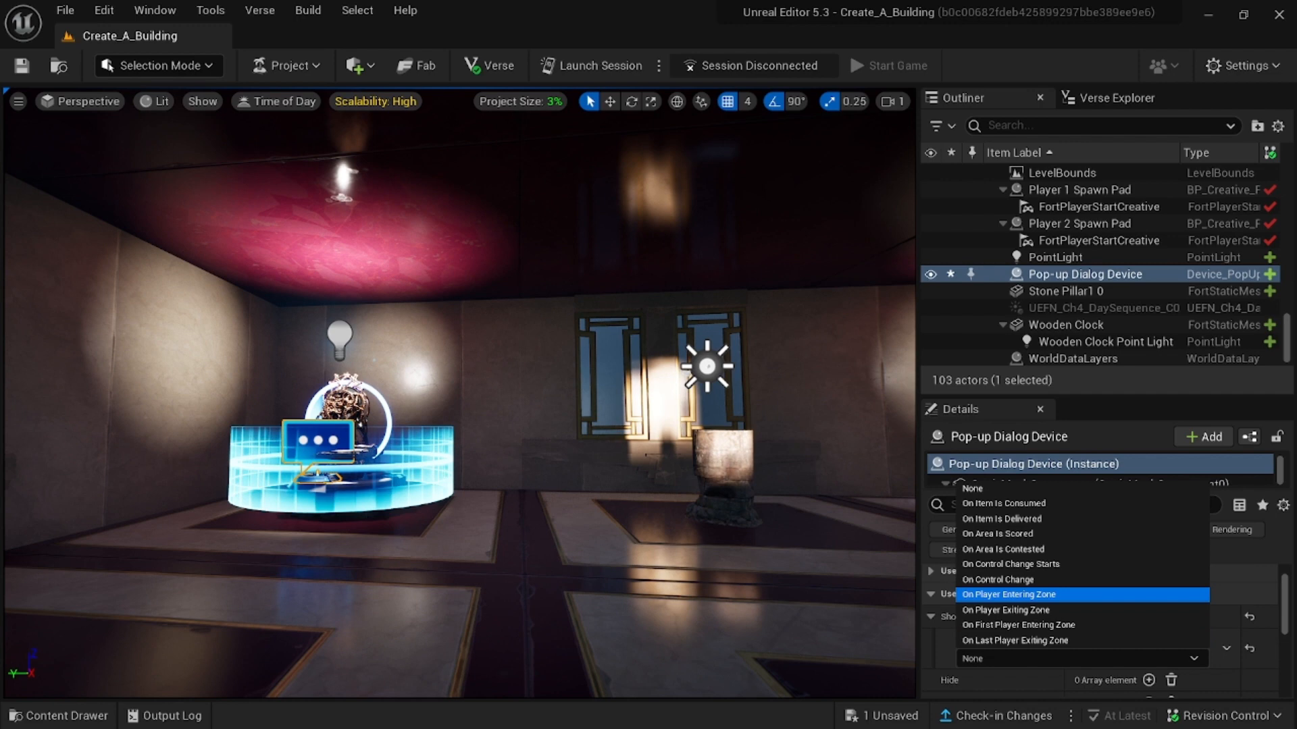
pyautogui.click(1009, 594)
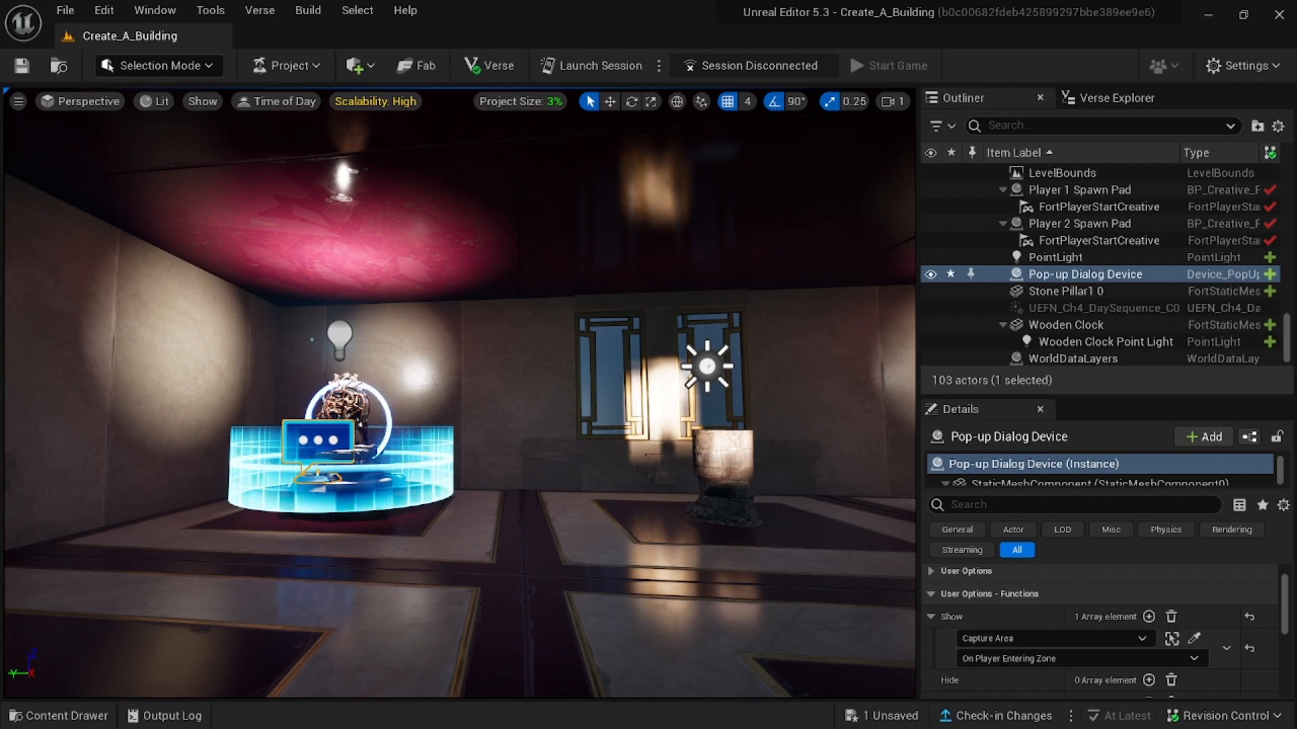
# Step: Bind the Hide function to the Pop-up Dialog Device itself, found by searching for "pop-up", with the On Responding Button 2 event
pyautogui.scroll(-3, 1101, 628)
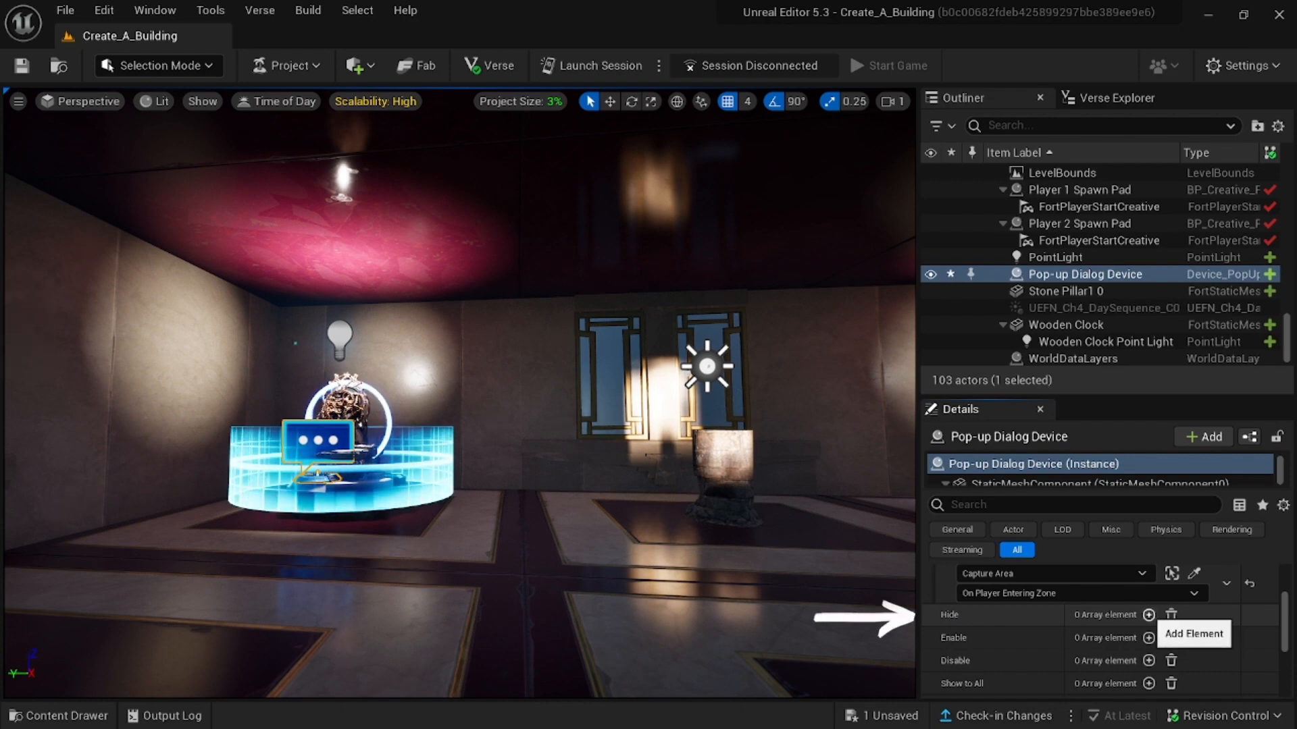
pyautogui.click(1148, 614)
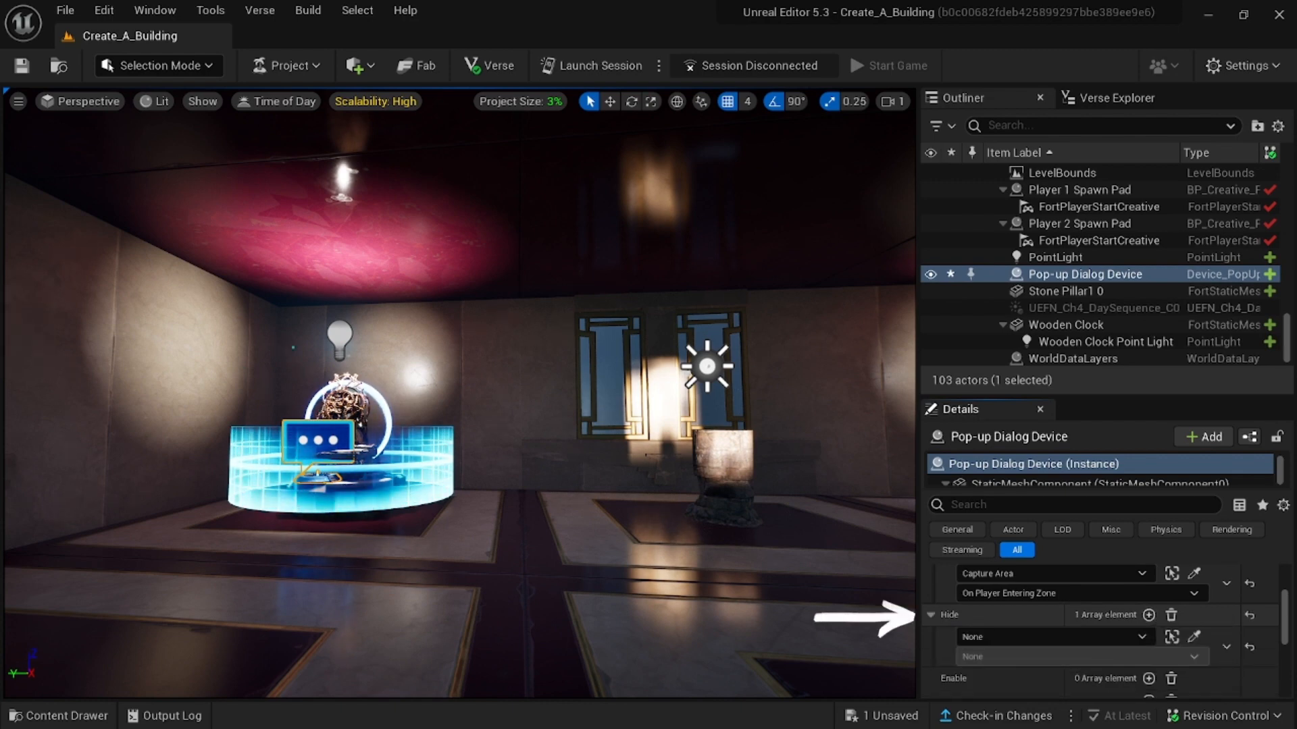
pyautogui.click(1057, 637)
pyautogui.write('pop')
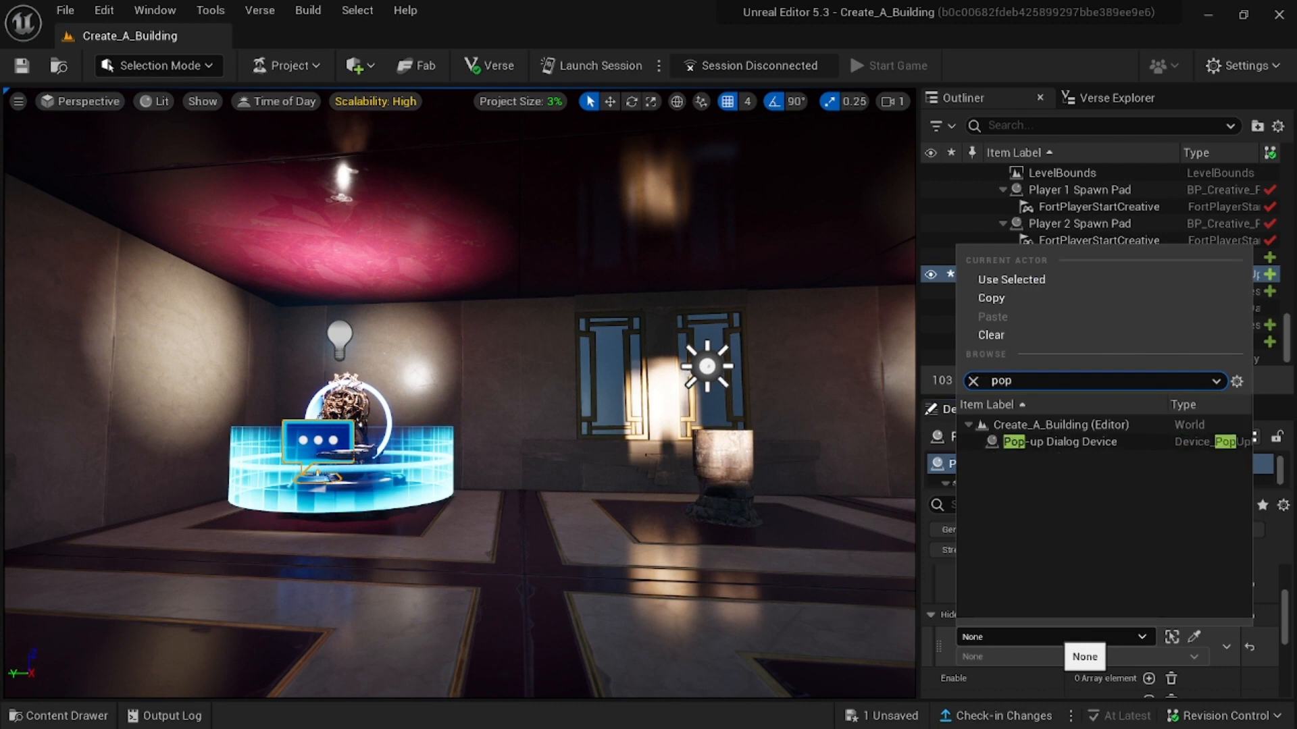
pyautogui.write('-up')
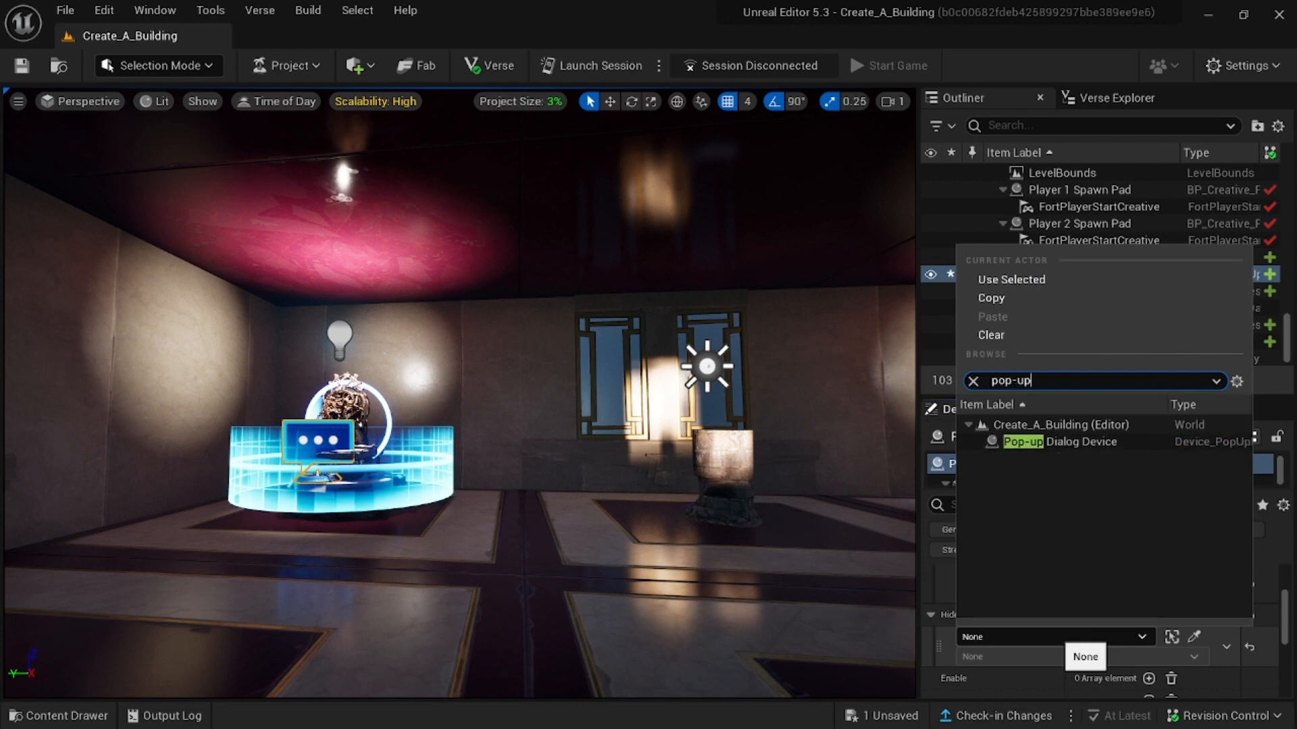
pyautogui.press('Return')
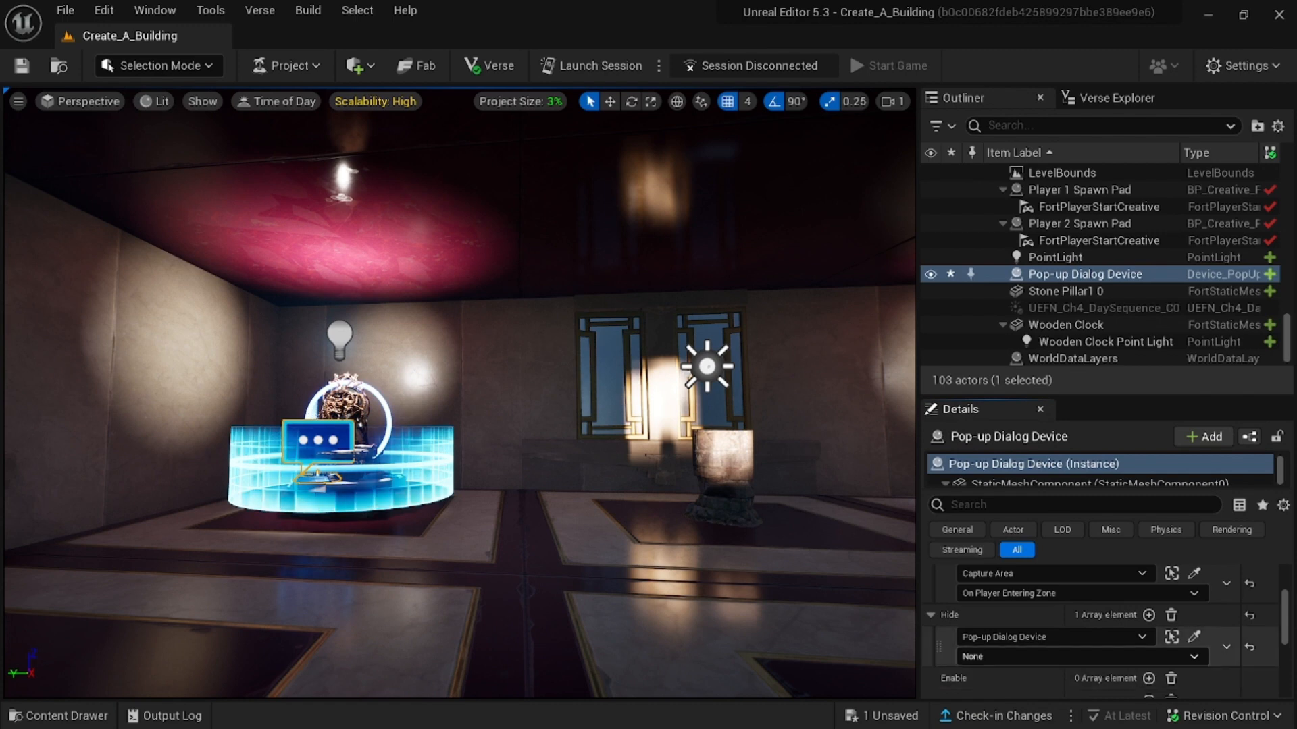
pyautogui.click(1080, 656)
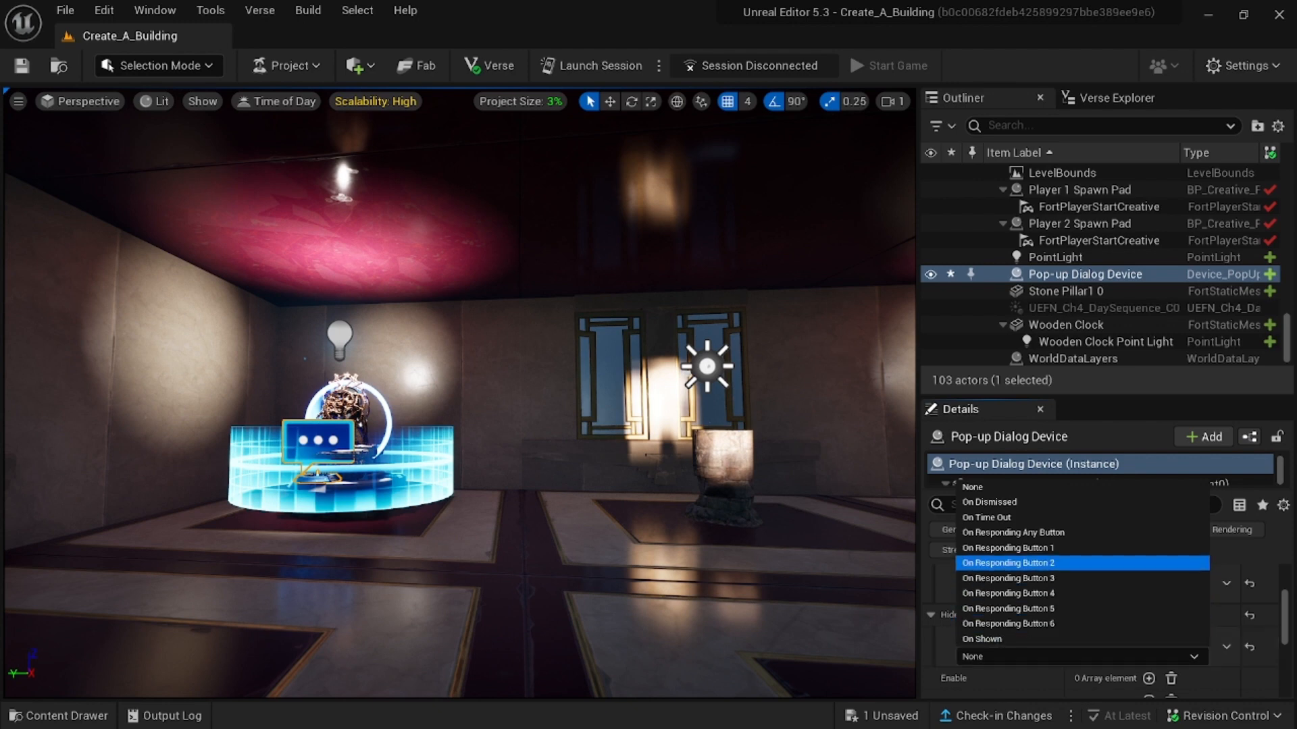
pyautogui.click(1008, 562)
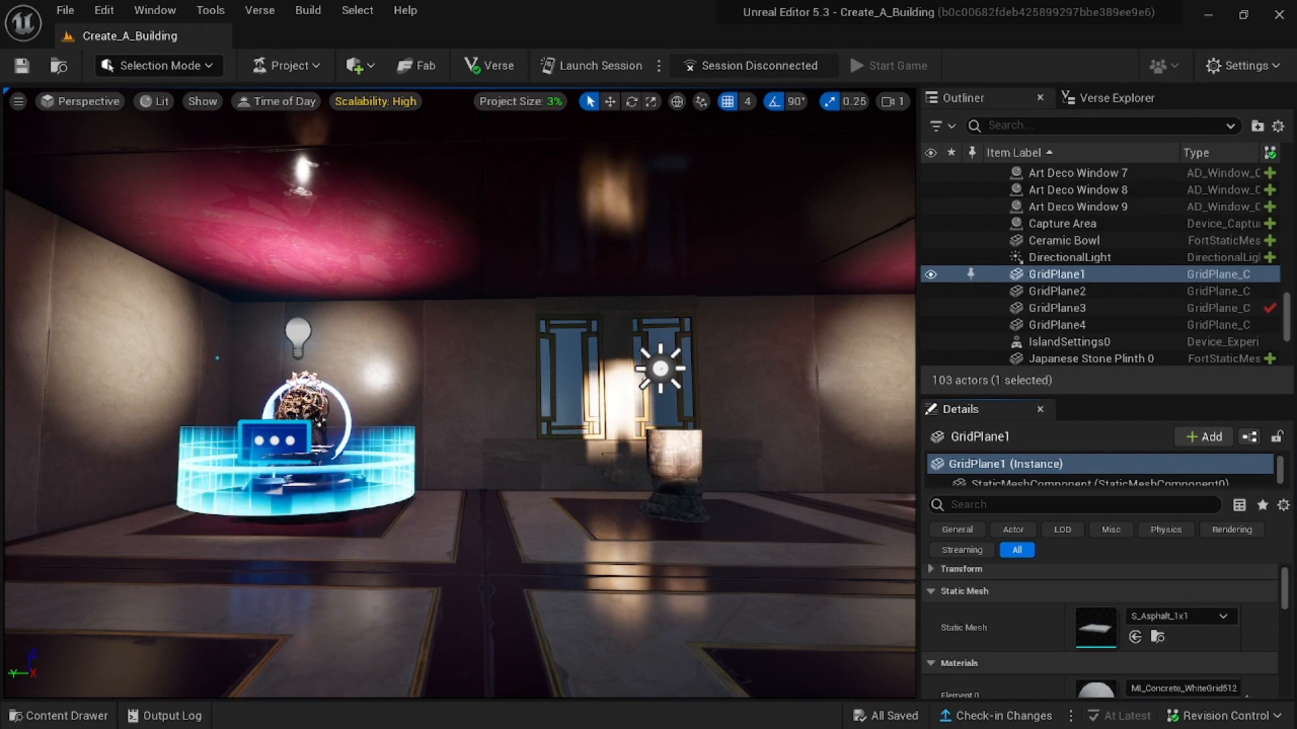
# Step: Find the Pop-up Dialog Device in the Fortnite content by searching for "pop-up" and place a second one beside the sculpture
pyautogui.click(59, 715)
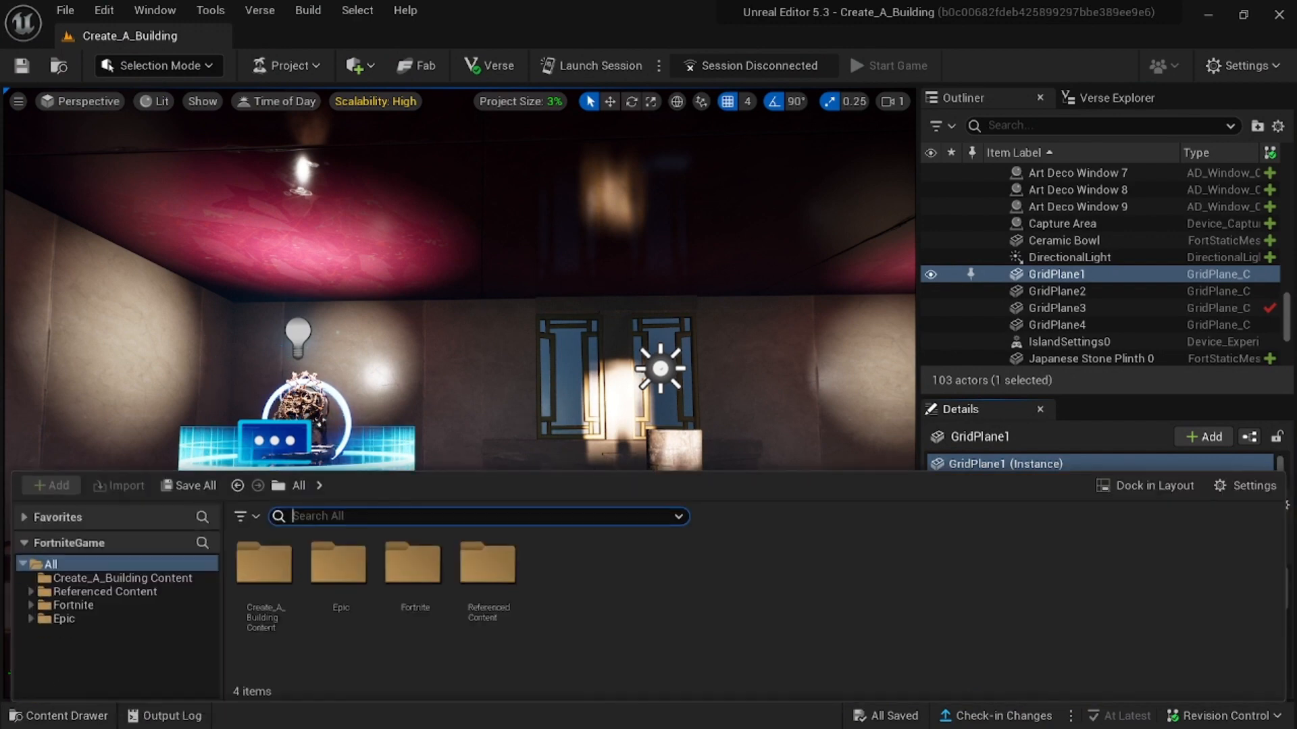
pyautogui.click(75, 606)
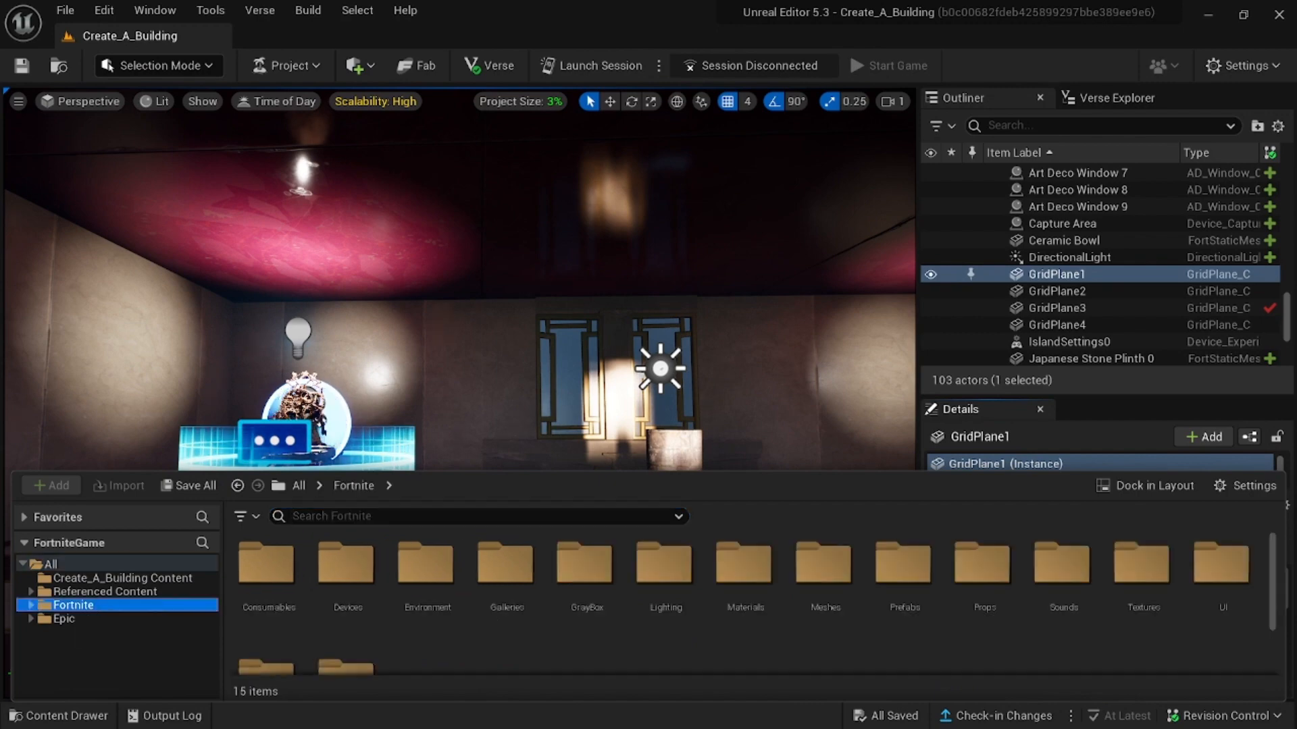
pyautogui.click(331, 516)
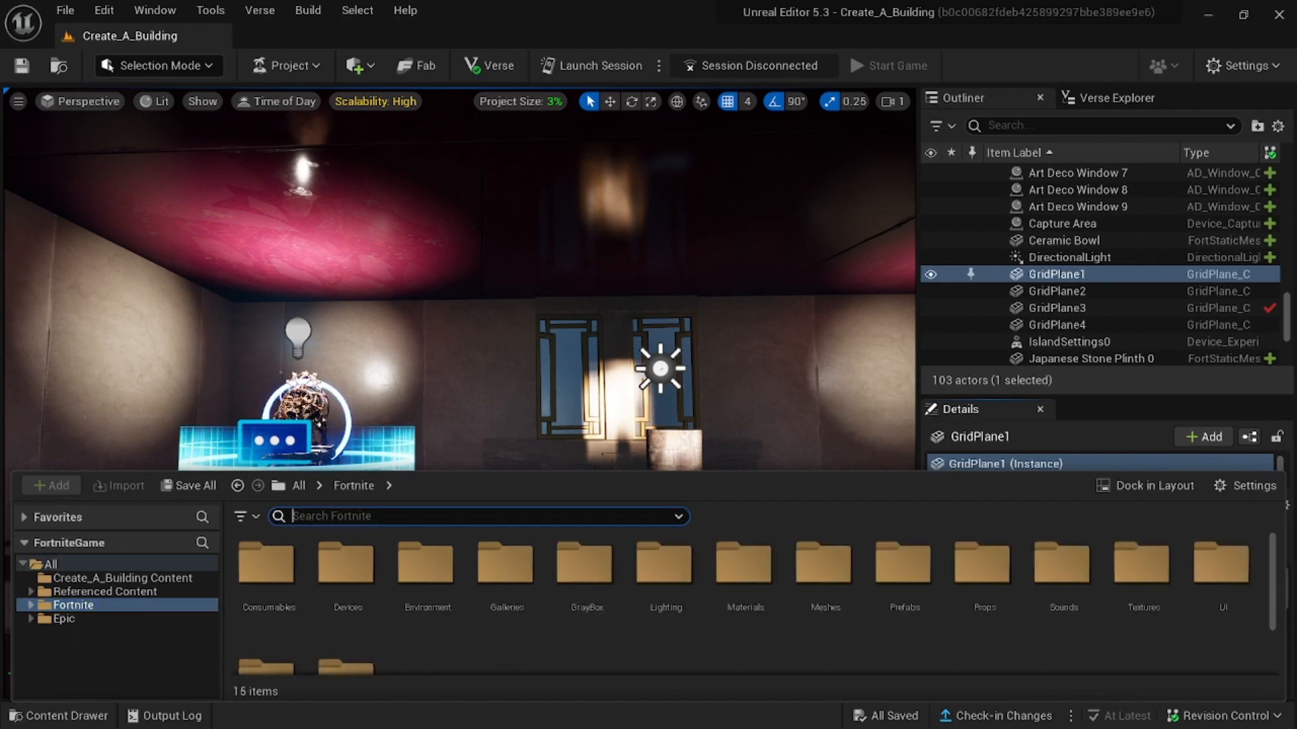
pyautogui.write('pop-up')
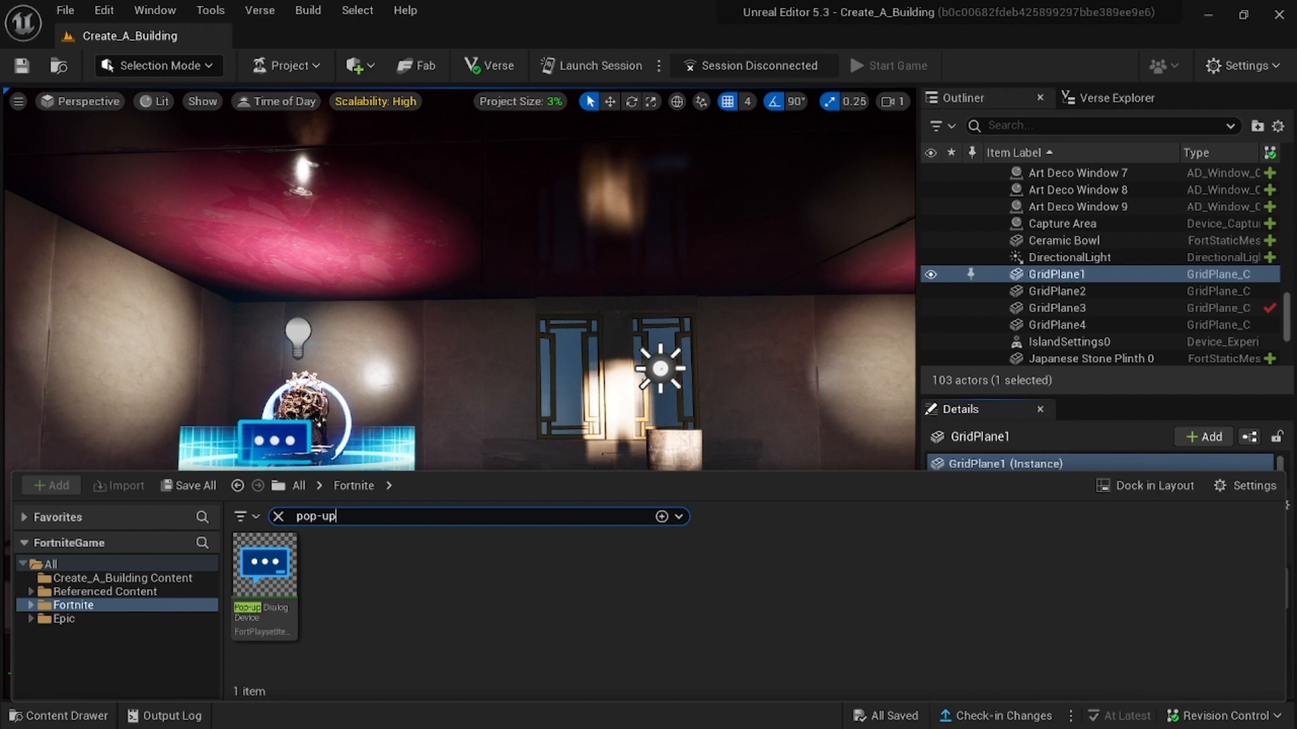
pyautogui.moveTo(264, 568); pyautogui.dragTo(494, 438)
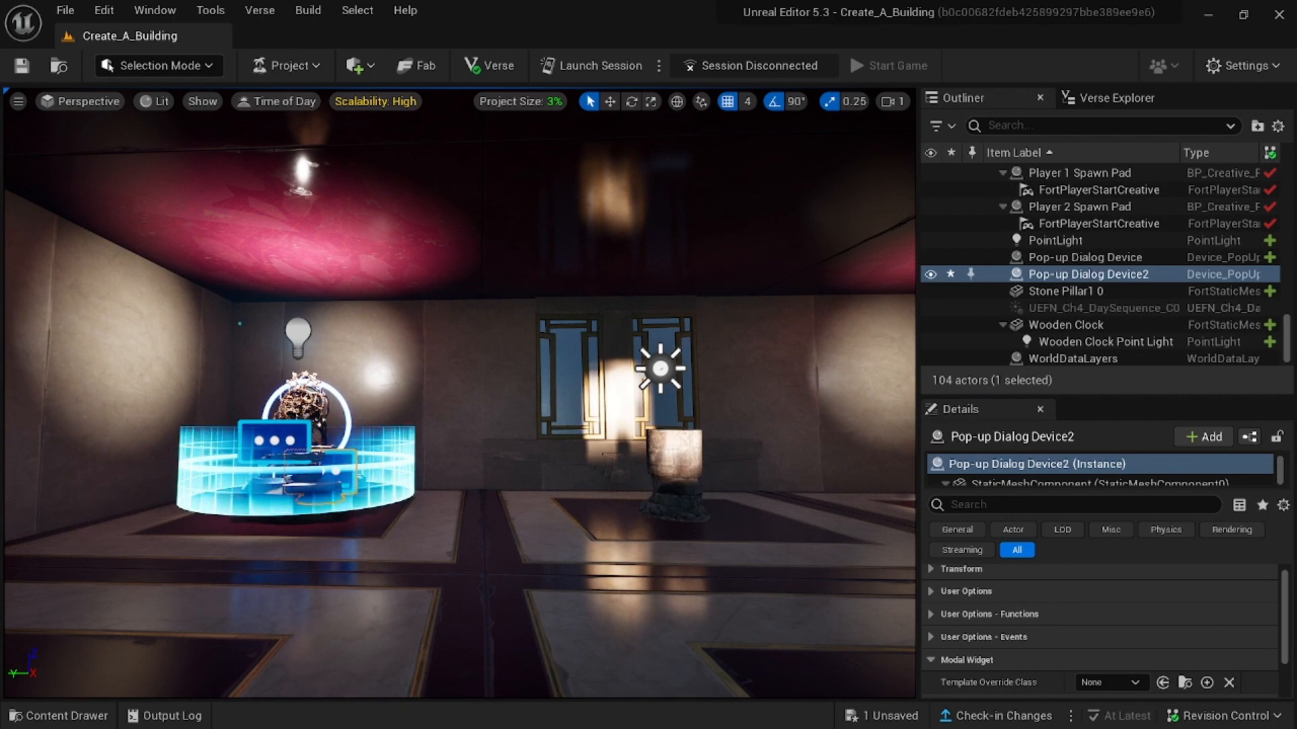
# Step: Set the second Pop-up Dialog Device's Title to "Wooden Clock More Info" in its user options
pyautogui.click(931, 592)
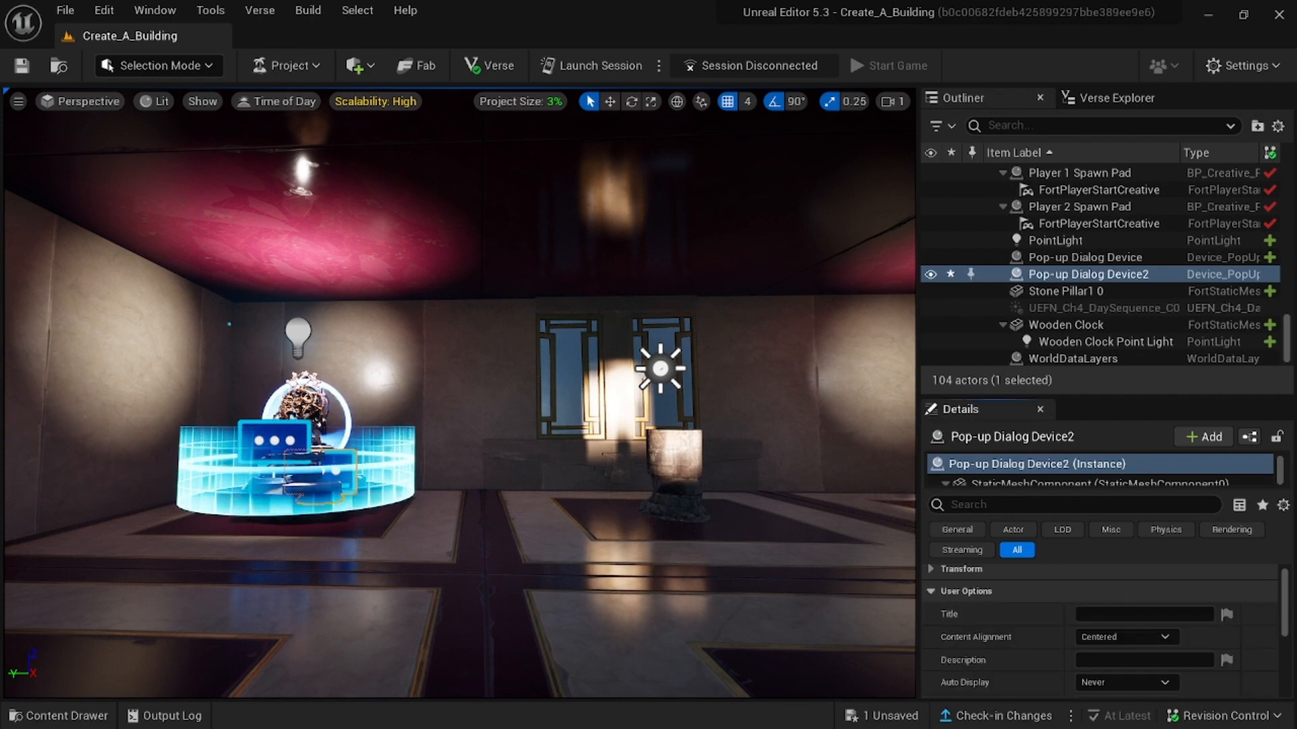
pyautogui.click(1144, 614)
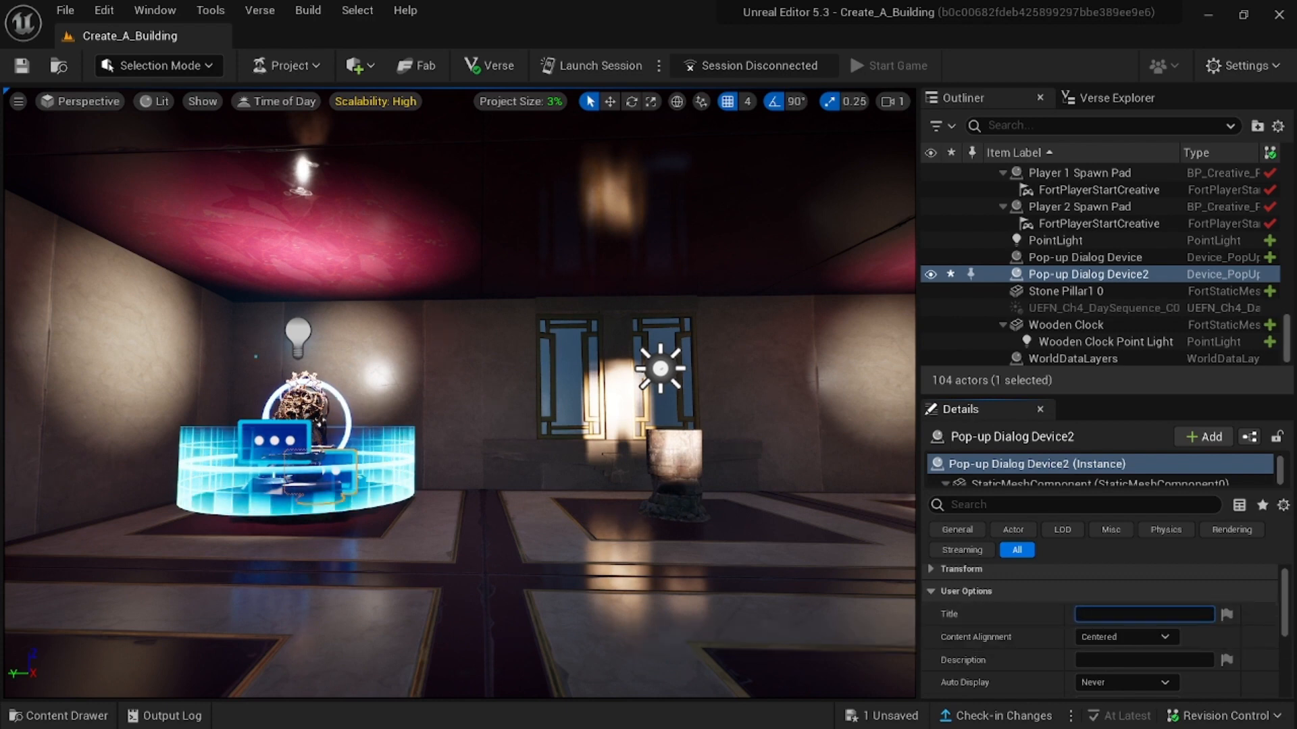
pyautogui.write('Wooden Clock ')
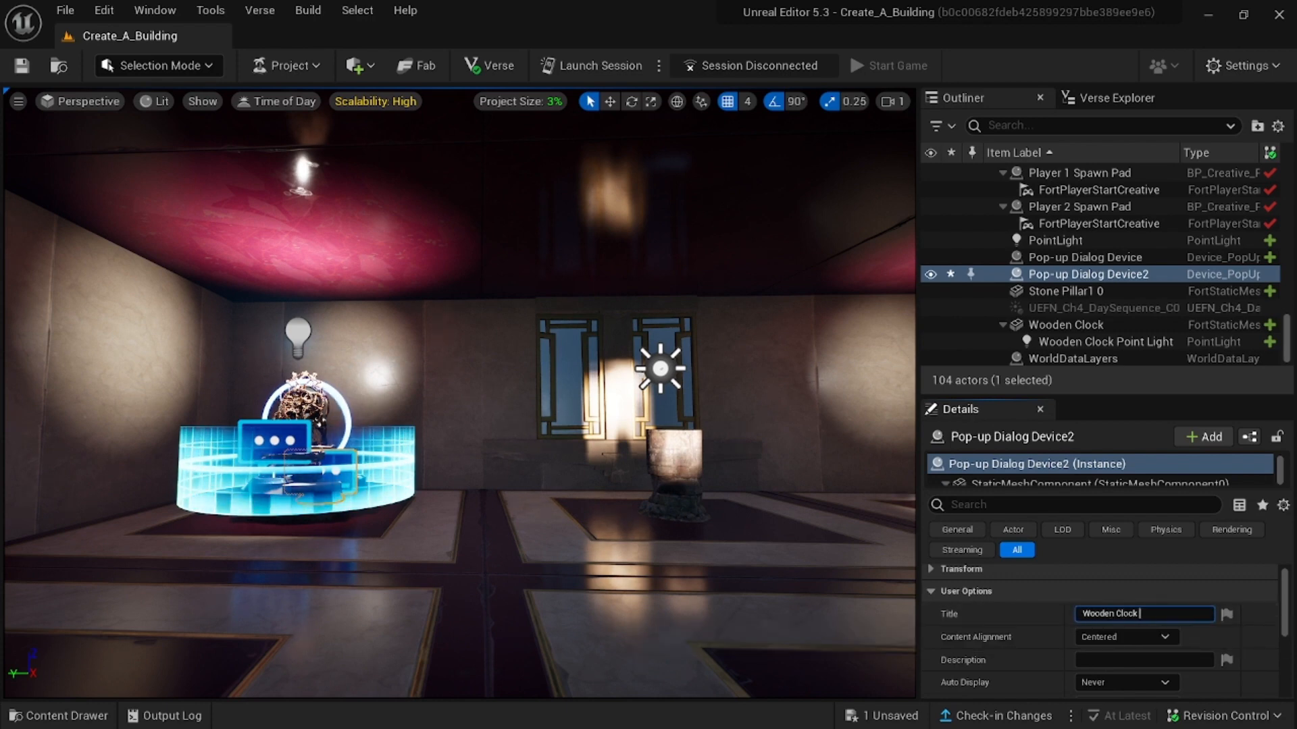
pyautogui.write('More Info')
# Step: Enter the second dialog's Description: "This wooden clock is held together using friction-fit pieces. No glue was used."
pyautogui.click(1144, 660)
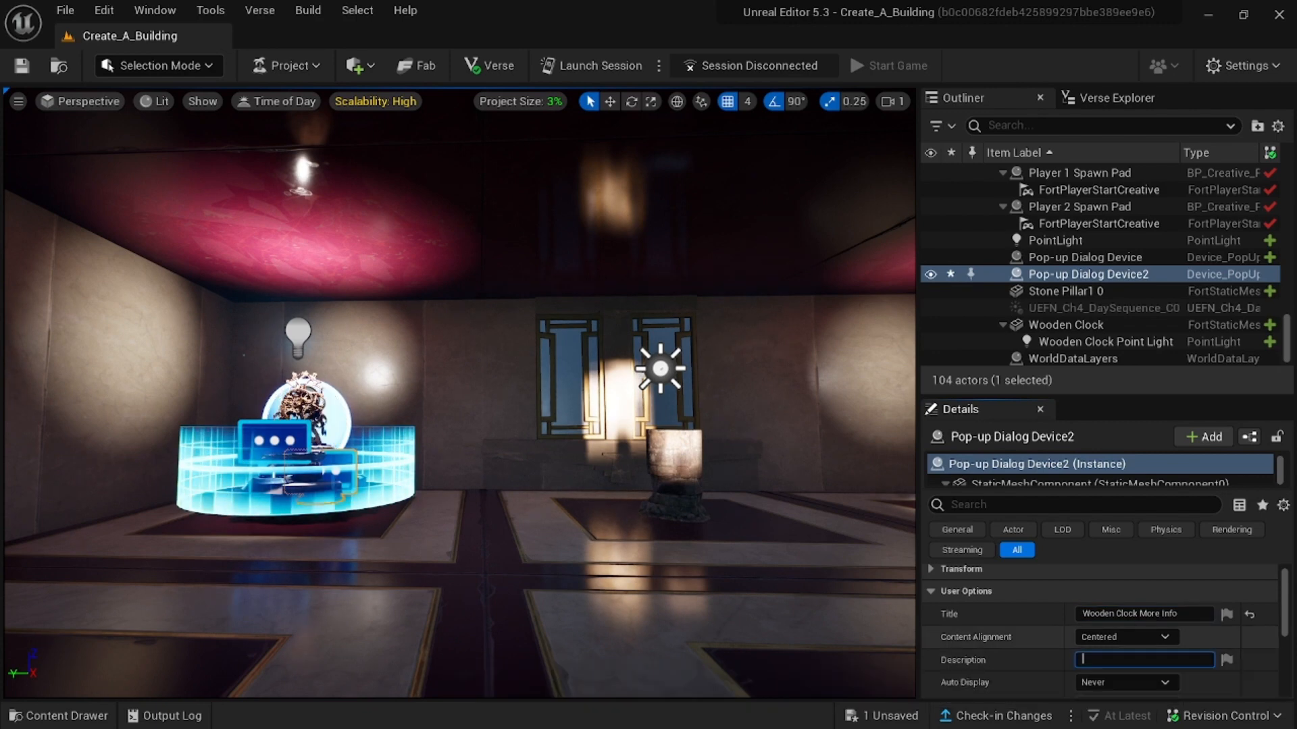
pyautogui.write('This wooden clo')
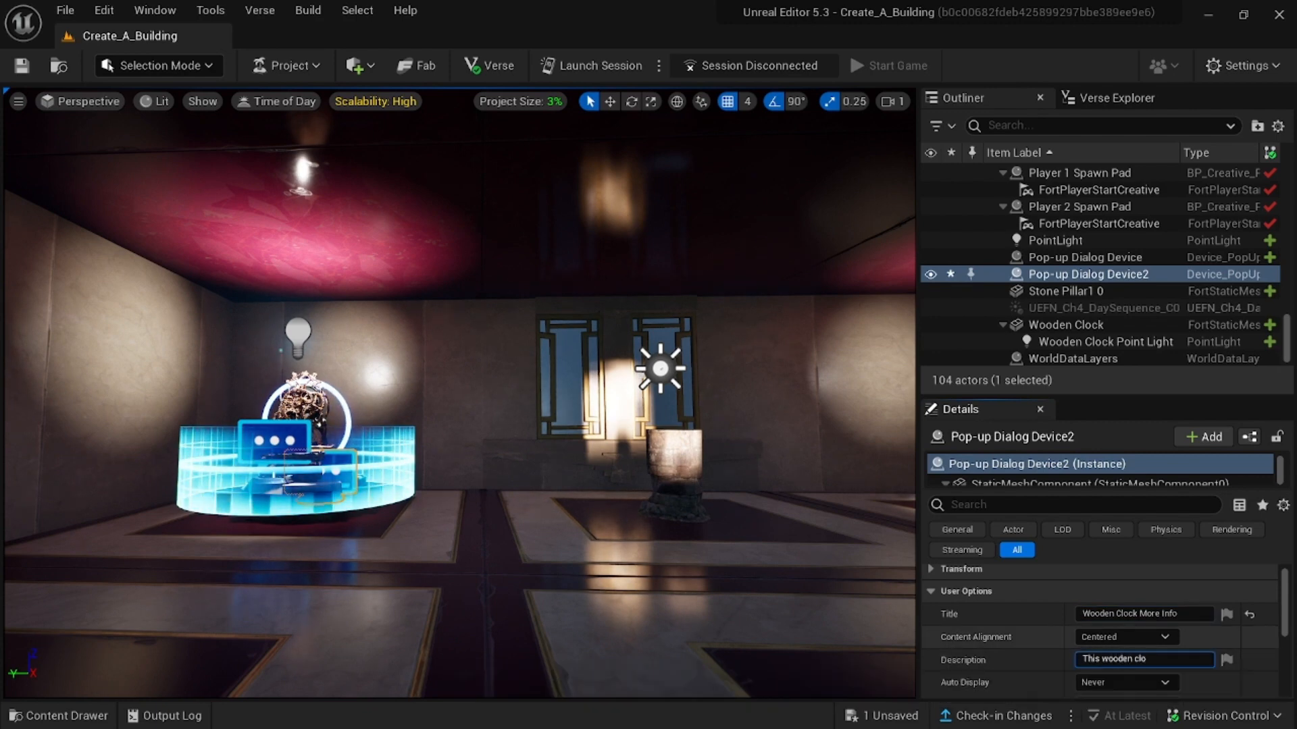
pyautogui.write('ck is held together')
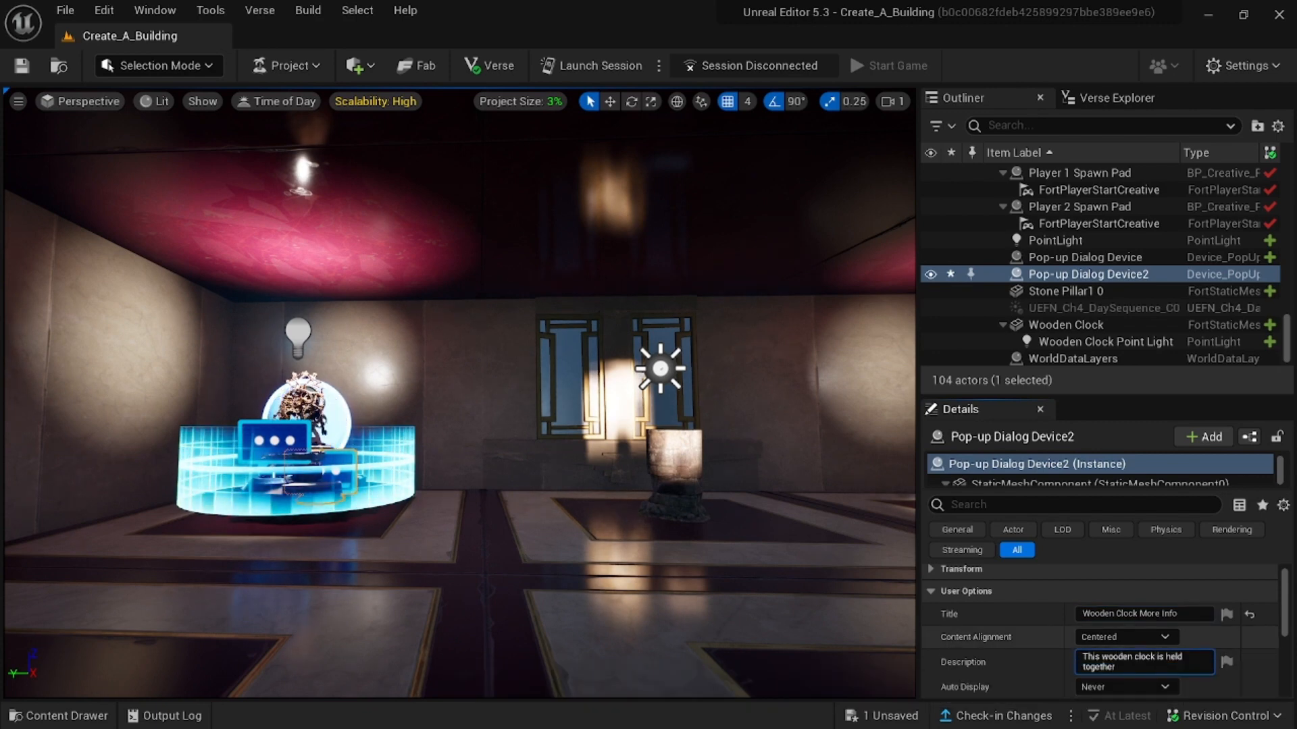
pyautogui.write(' using friction-fit pie')
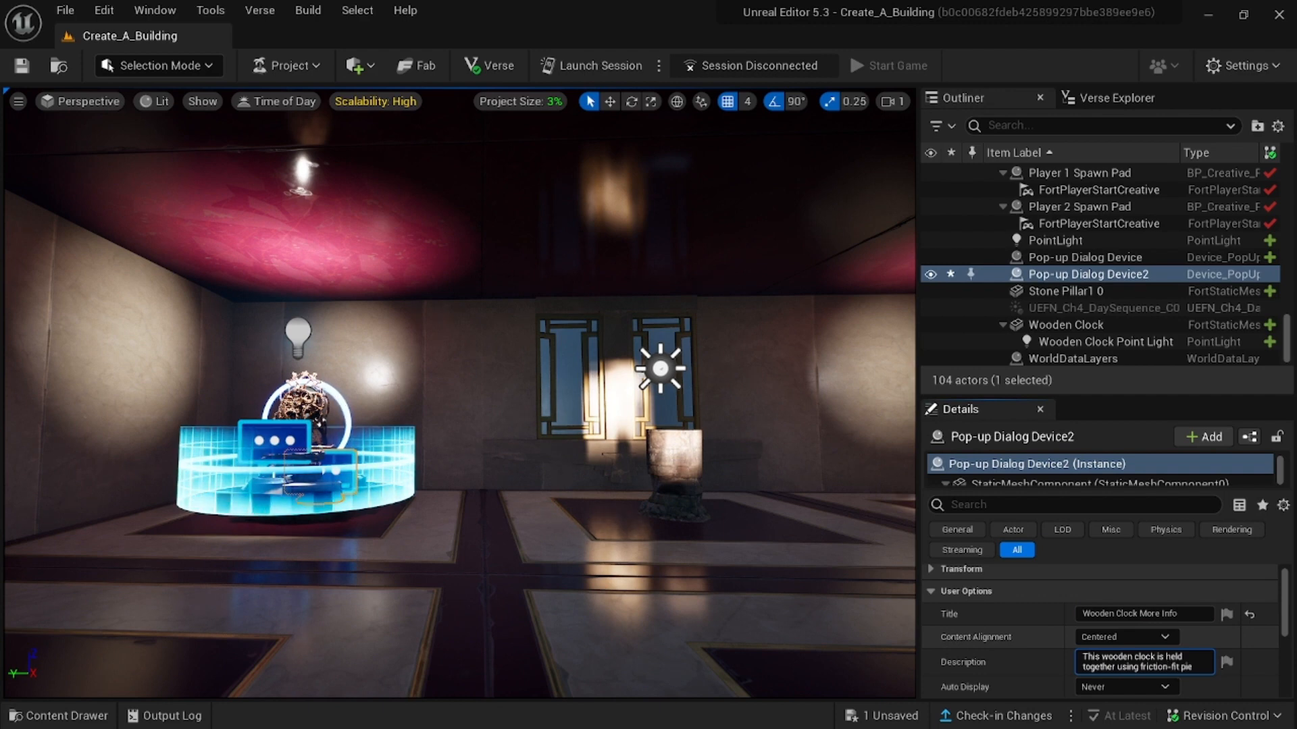
pyautogui.write('ces. No glue w')
pyautogui.write('as used.')
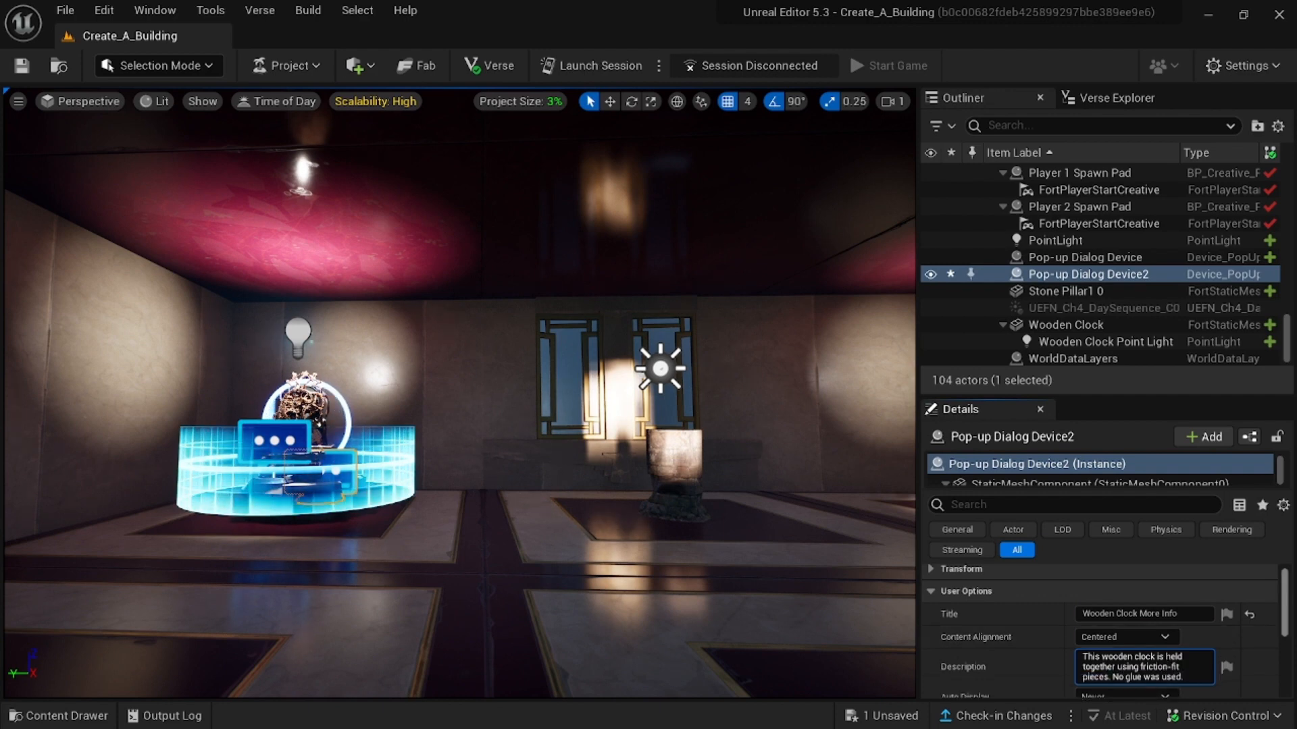
# Step: Set the Response Type of the second Pop-up Dialog Device to 1 Button
pyautogui.scroll(-4, 1101, 628)
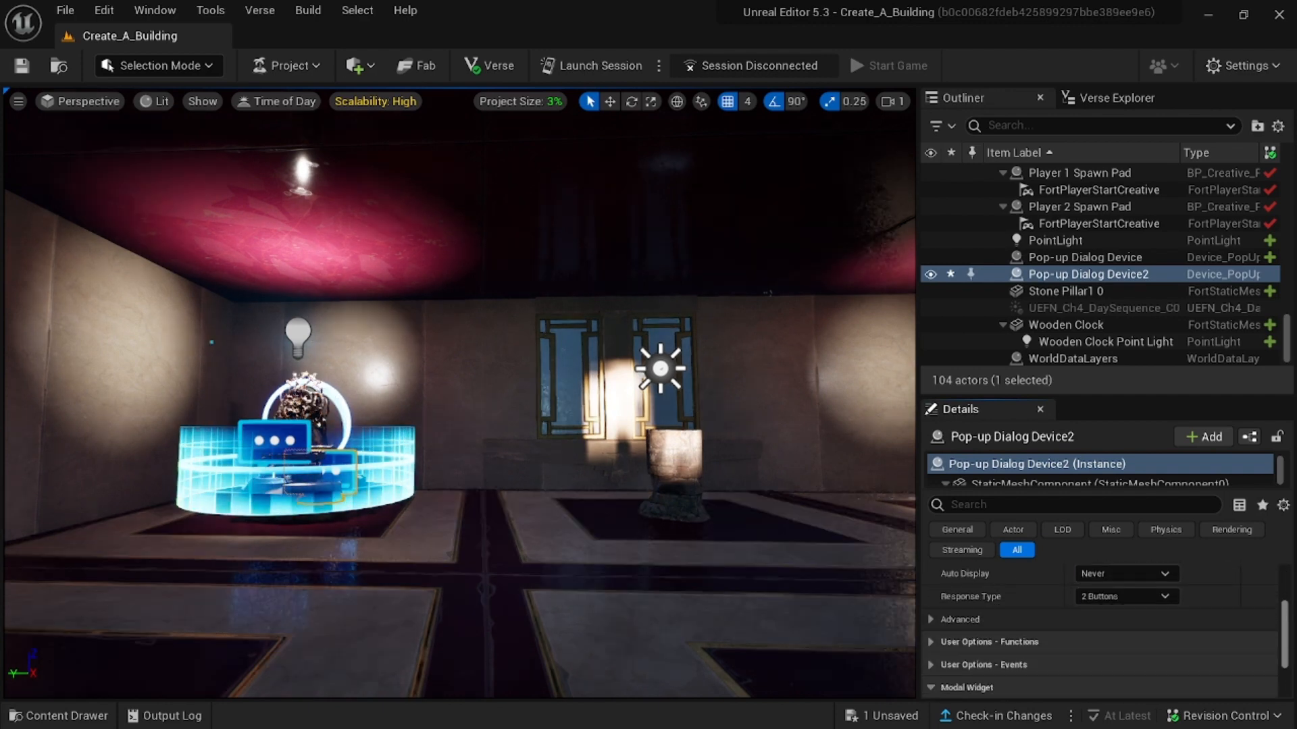
pyautogui.click(1160, 597)
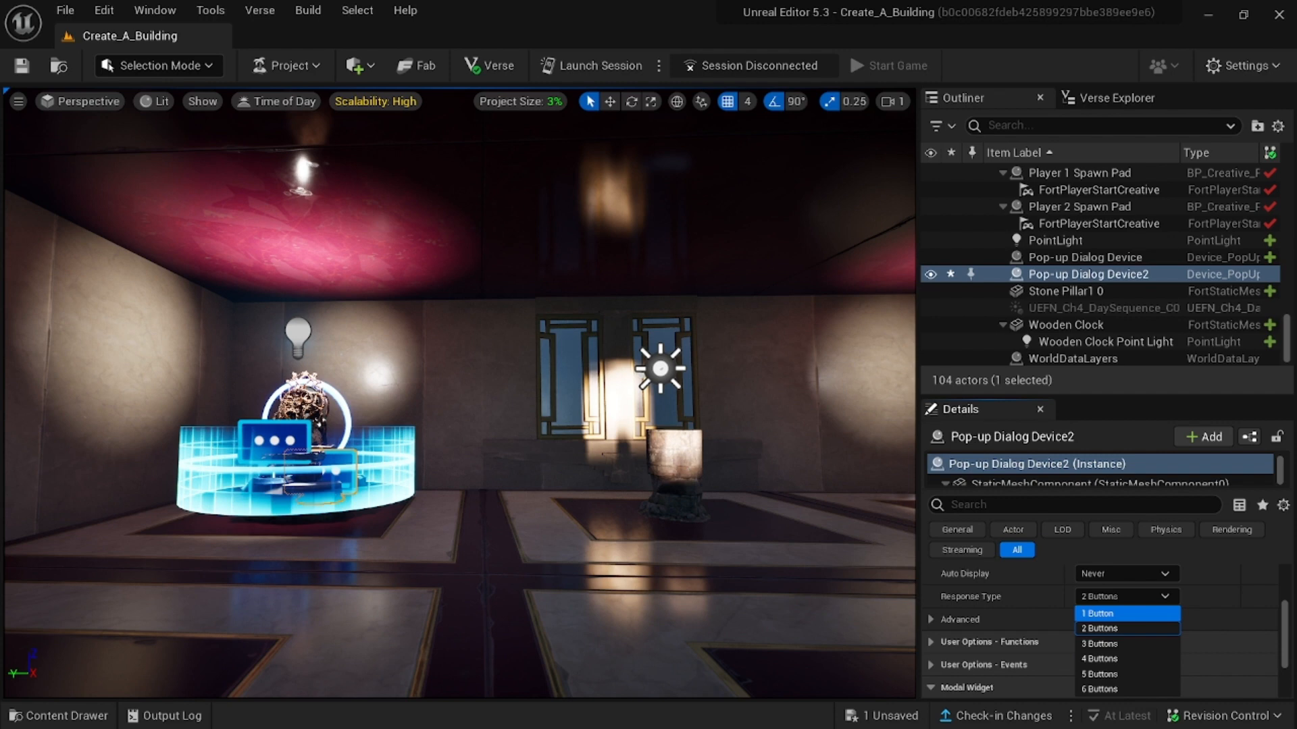
pyautogui.click(1096, 613)
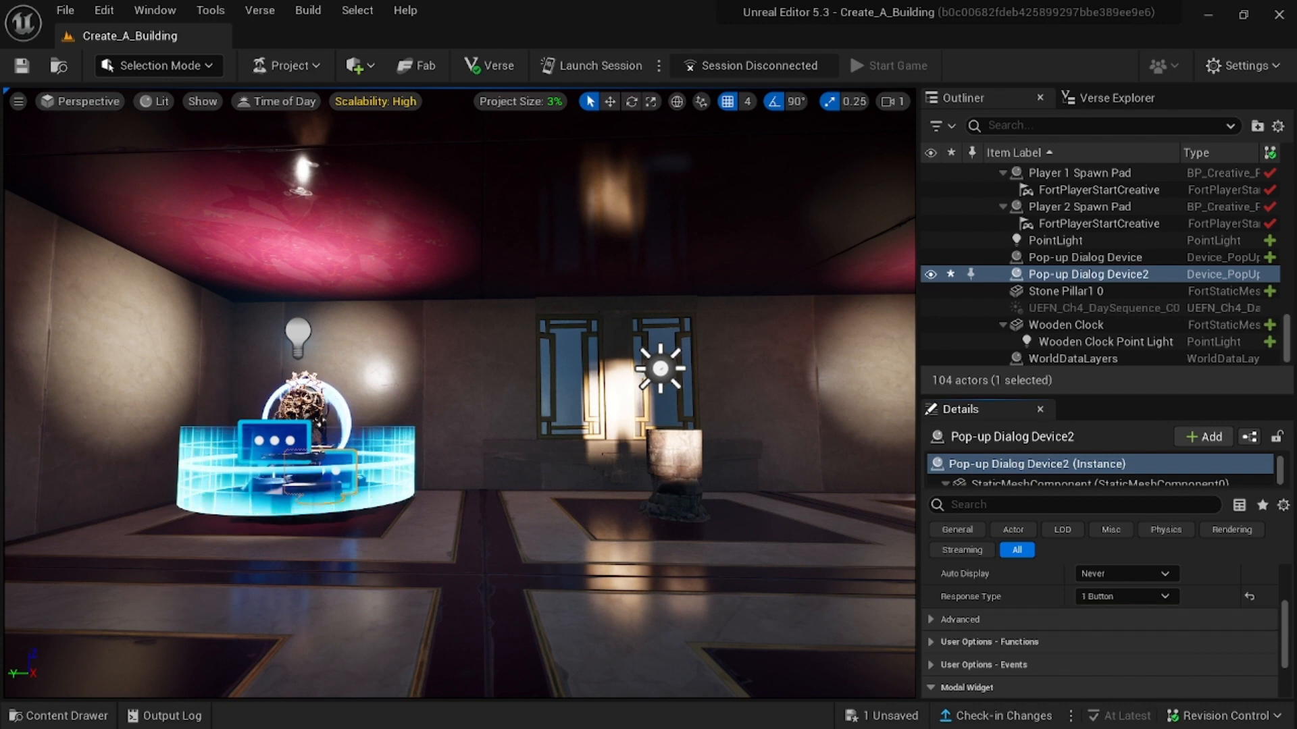
# Step: Replace the second Pop-up Dialog Device's Button 1 Text with "Close" in its advanced user options
pyautogui.click(958, 620)
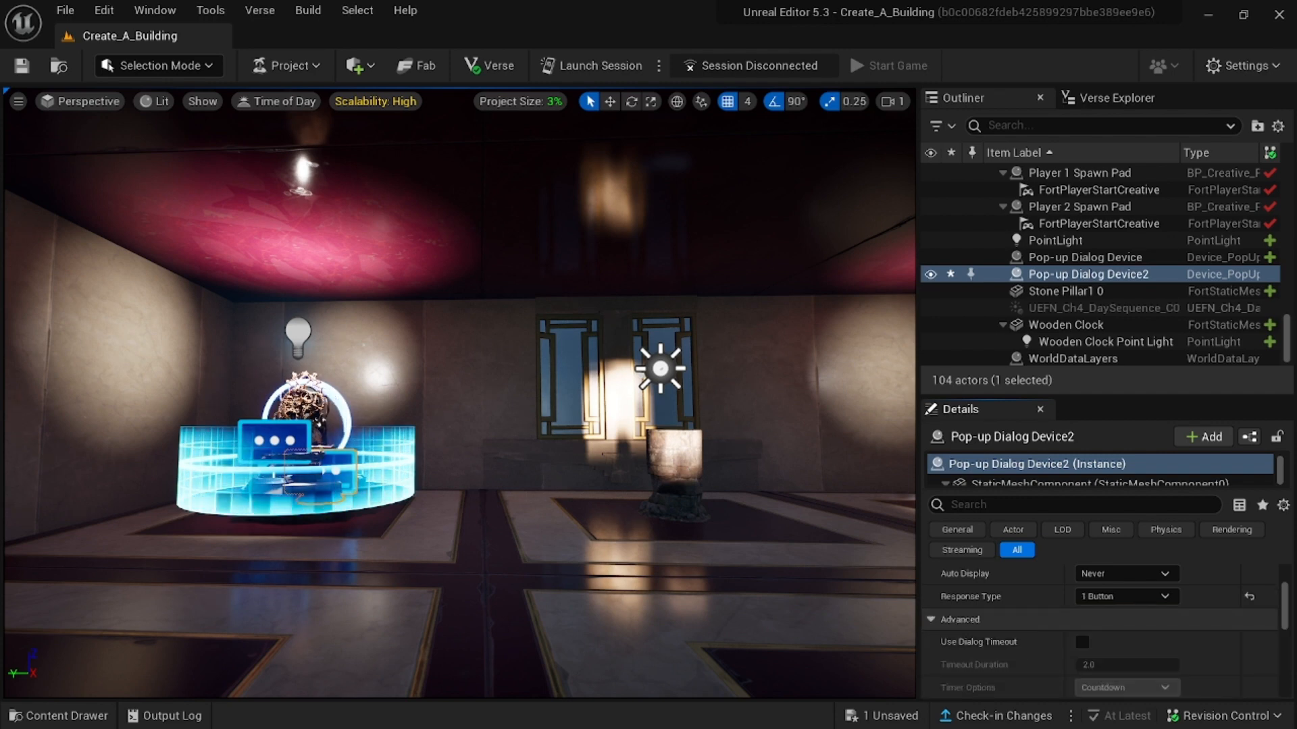
pyautogui.scroll(-3, 1108, 635)
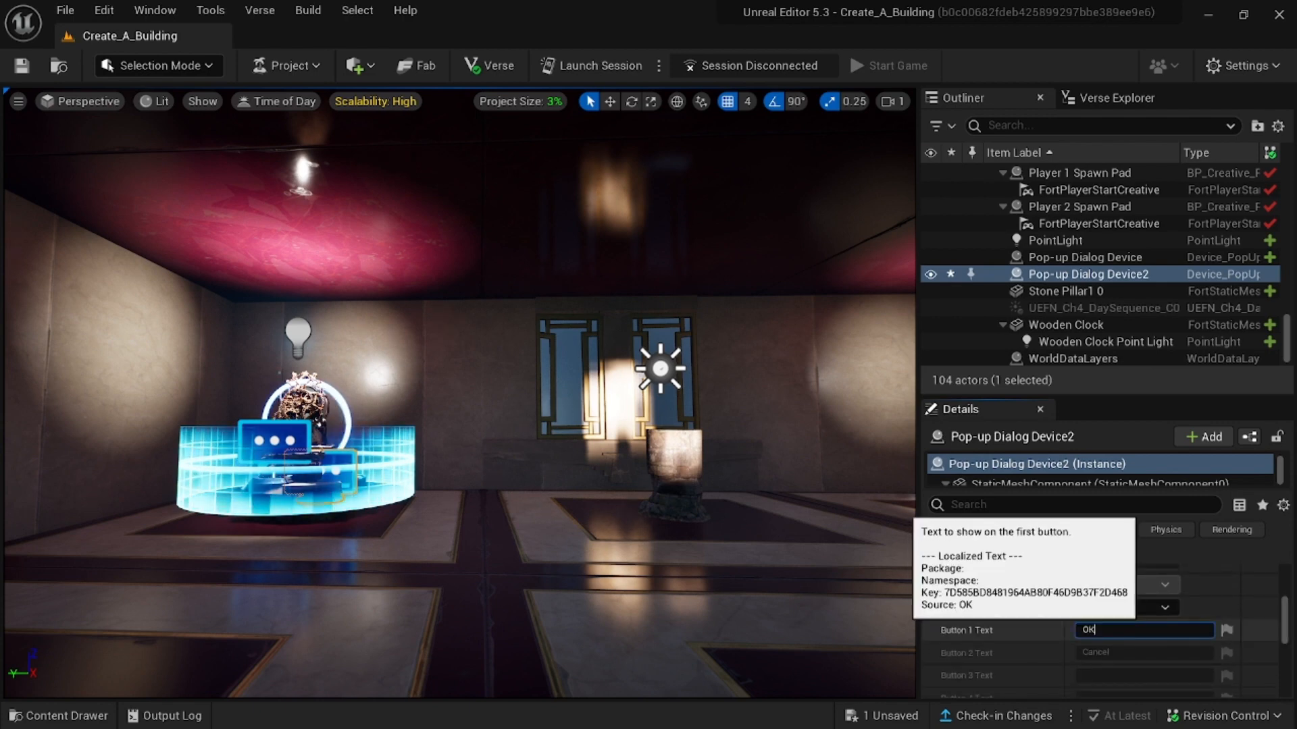
pyautogui.click(1115, 631)
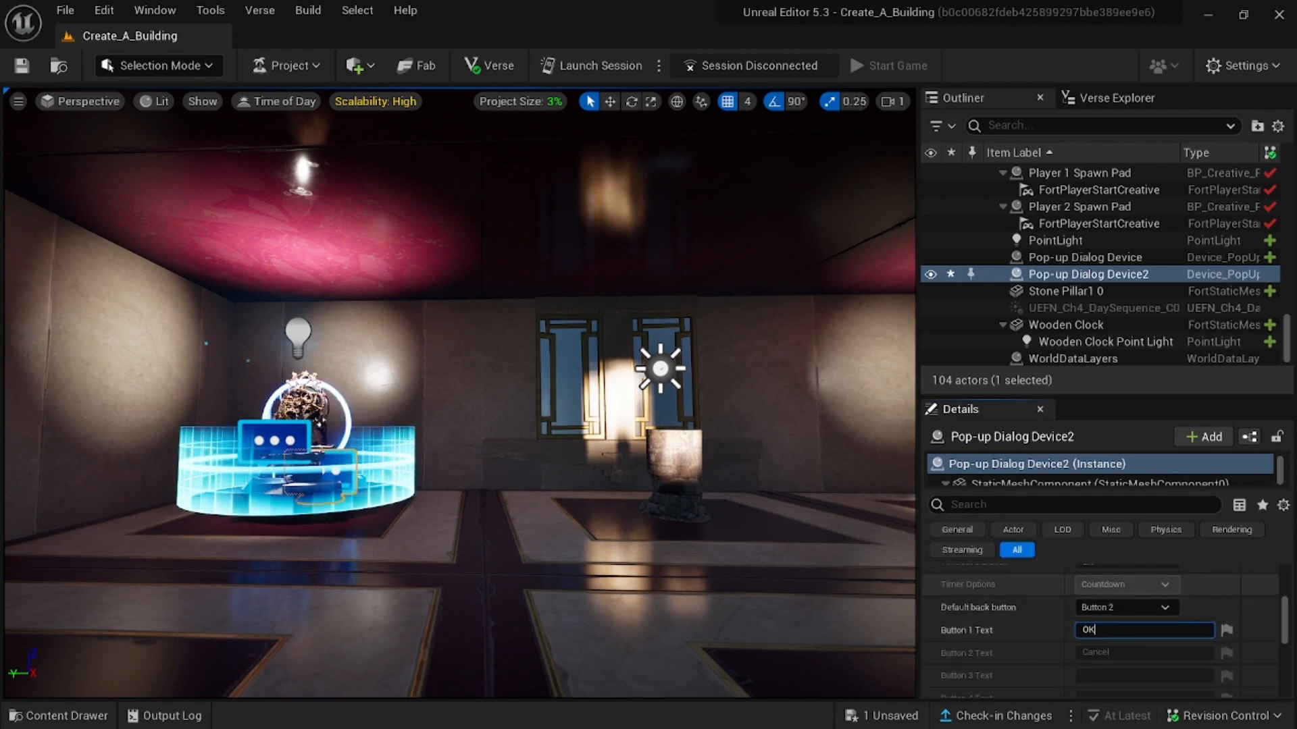
pyautogui.press('BackSpace')
pyautogui.press('BackSpace')
pyautogui.write('Close')
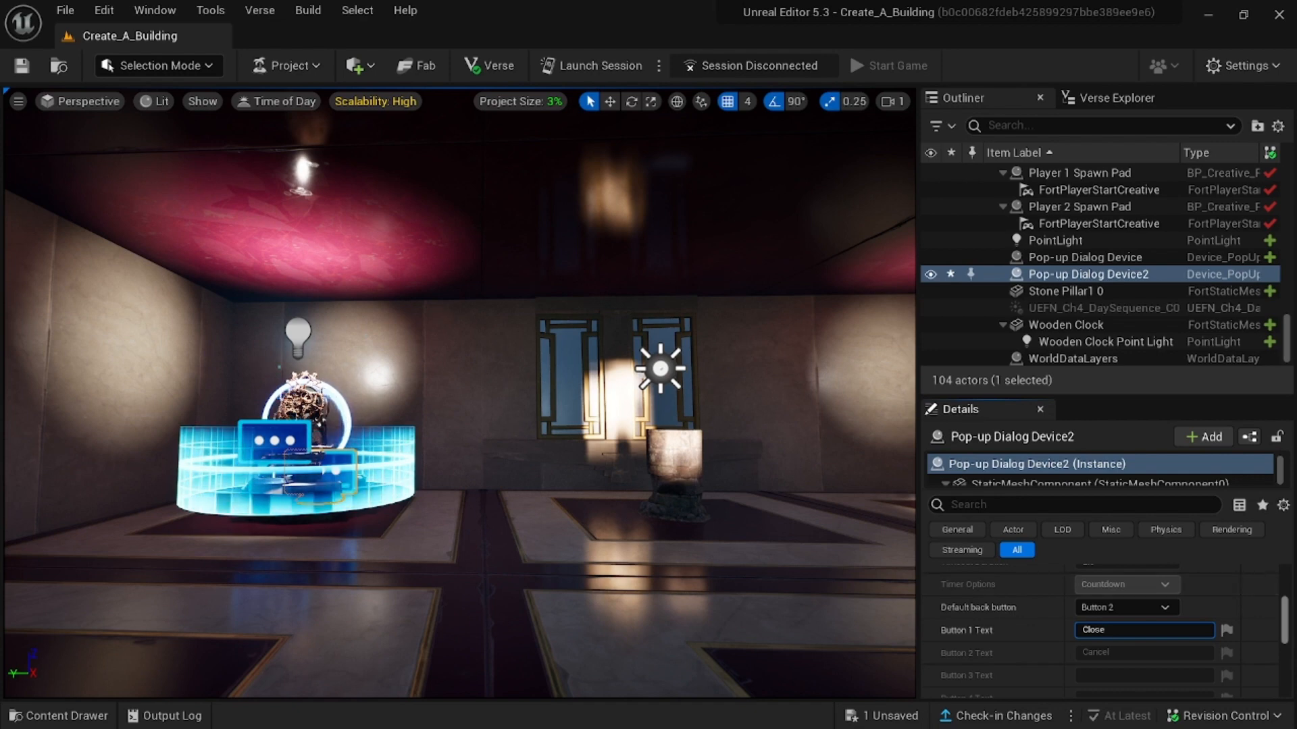
# Step: Add an array element to the Show function in the second Pop-up Dialog Device's user option functions
pyautogui.scroll(-5, 1098, 632)
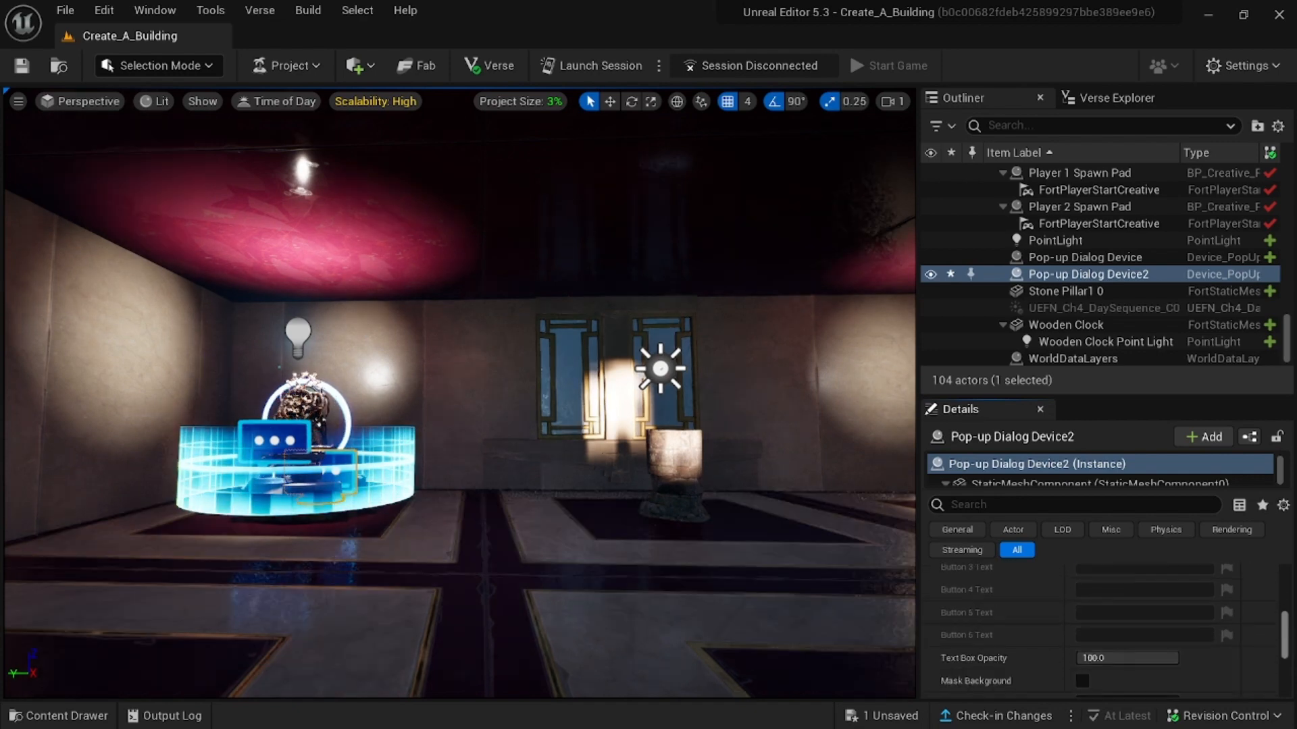
pyautogui.scroll(-4, 1098, 631)
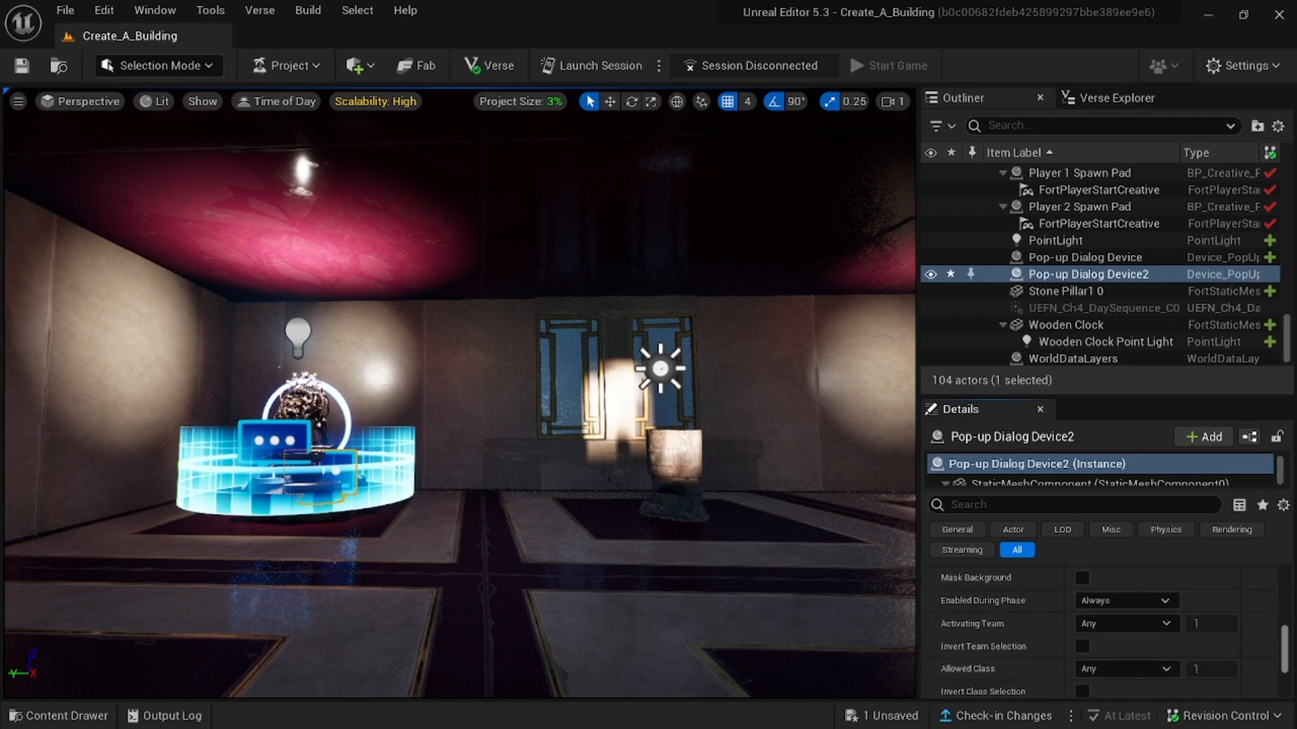
pyautogui.scroll(-1, 1098, 632)
pyautogui.scroll(-2, 1098, 631)
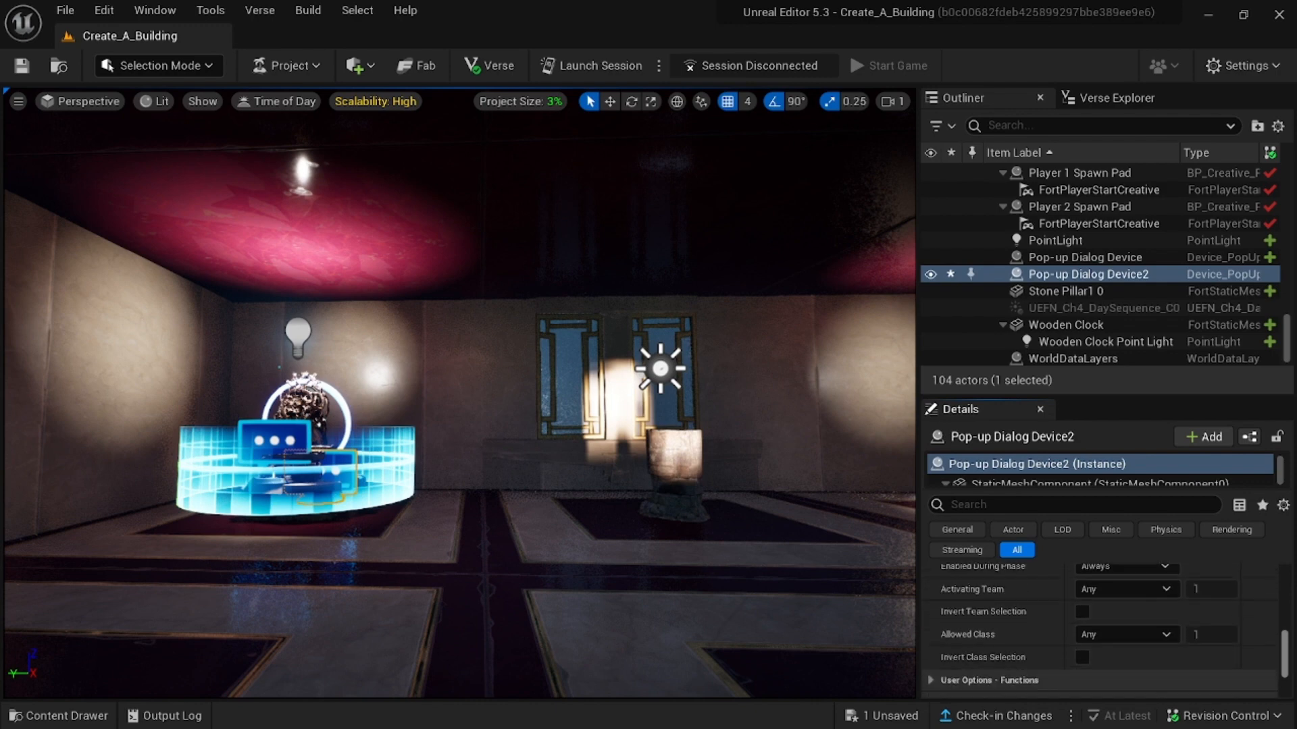
pyautogui.scroll(-1, 1099, 632)
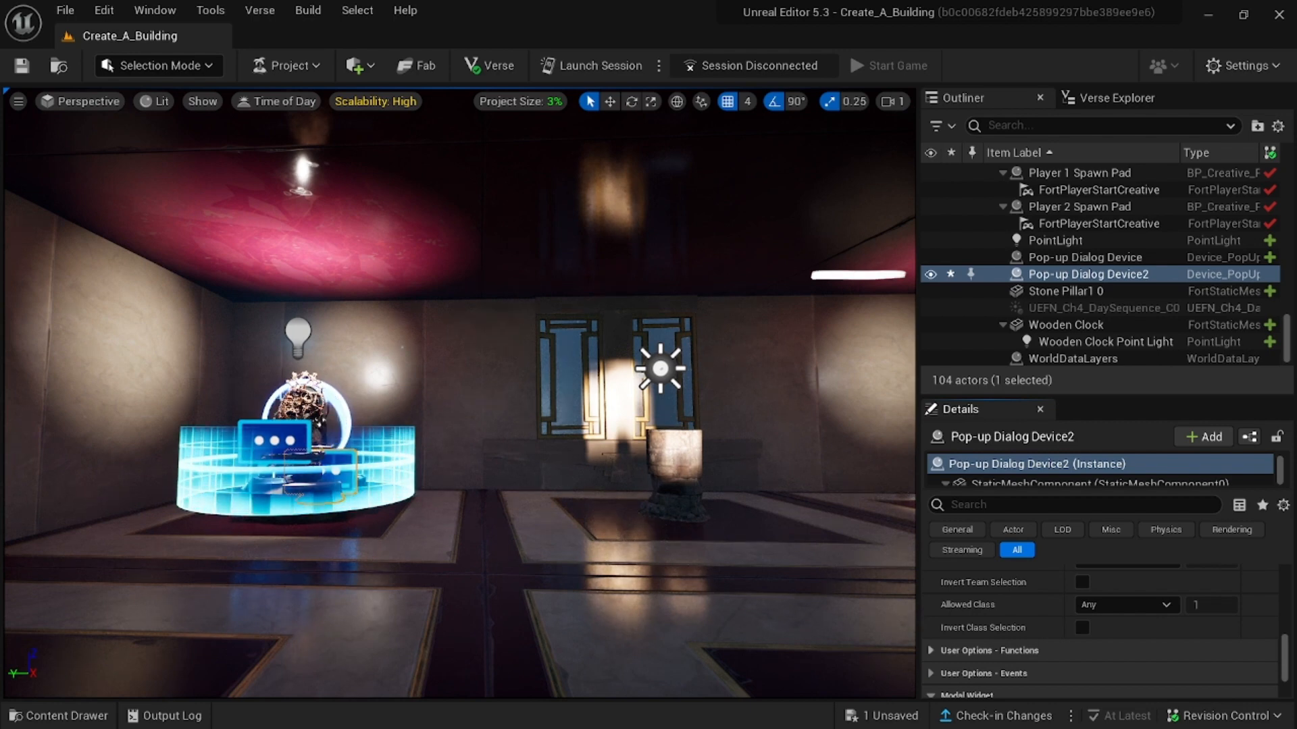
pyautogui.click(932, 652)
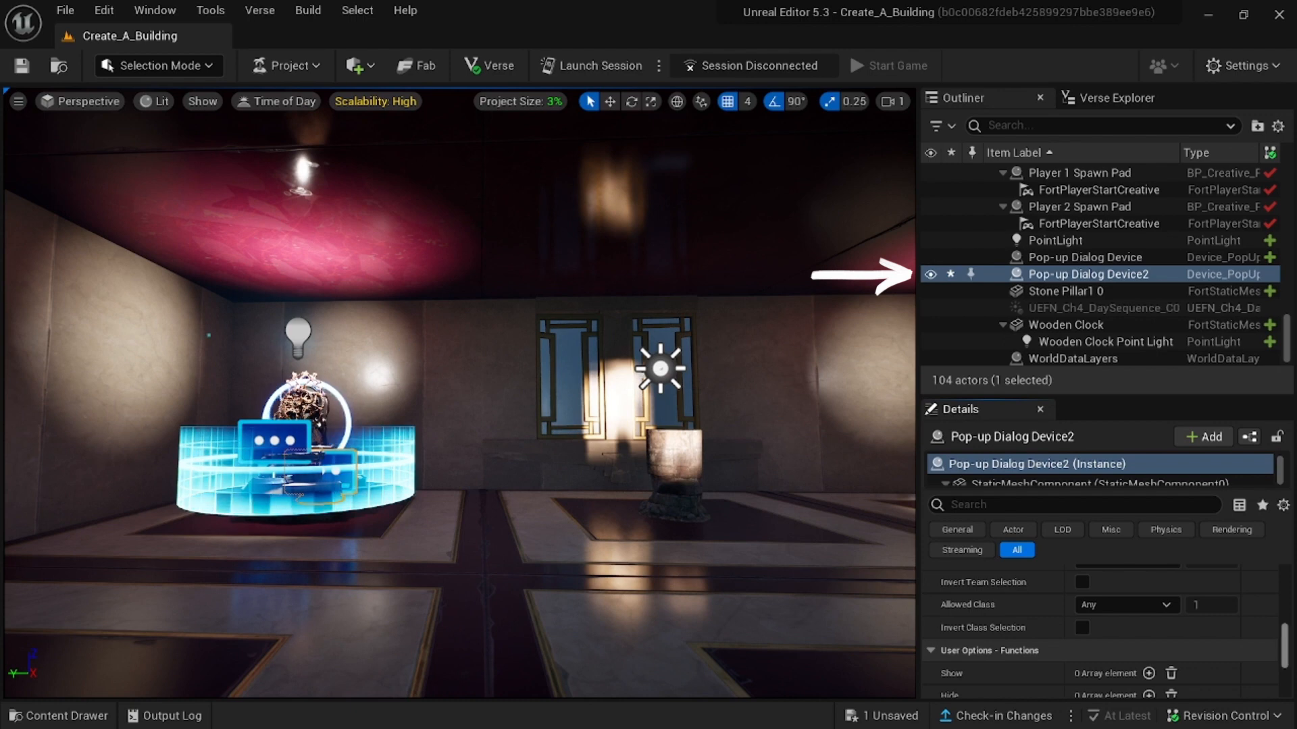
pyautogui.scroll(-3, 1099, 632)
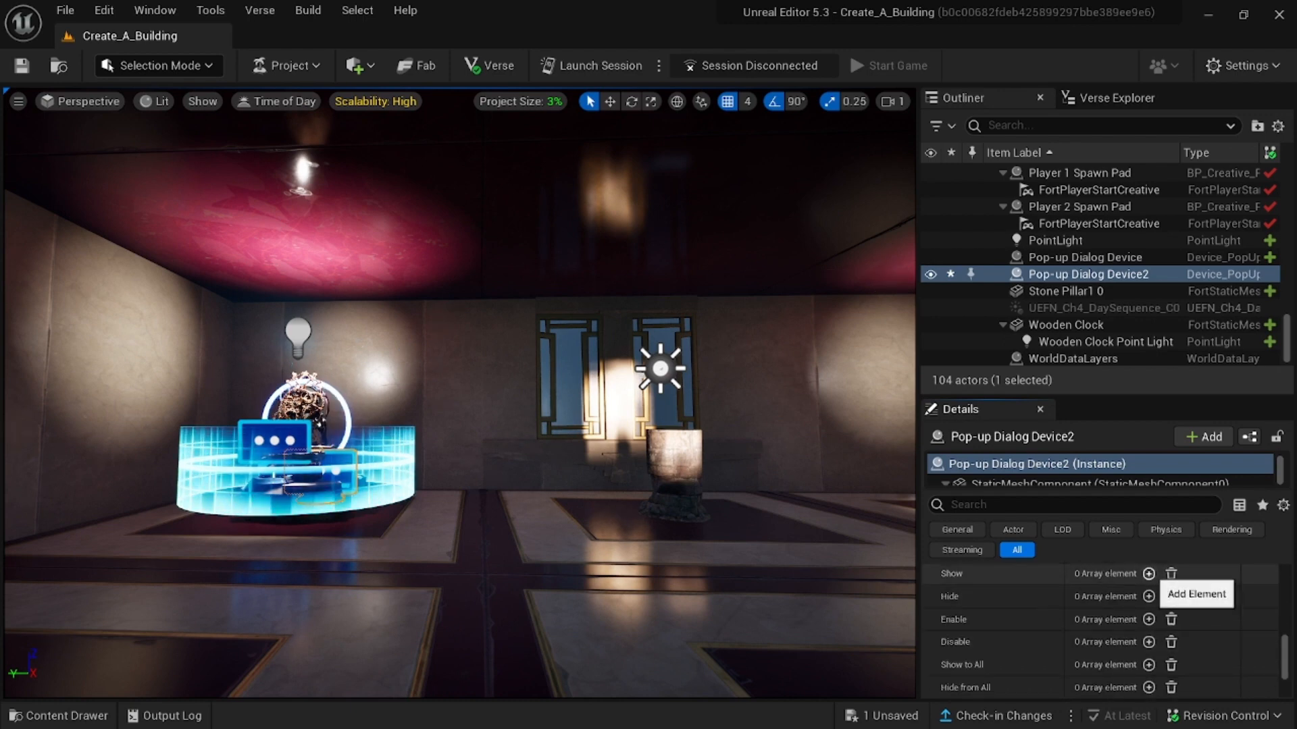
pyautogui.click(1148, 573)
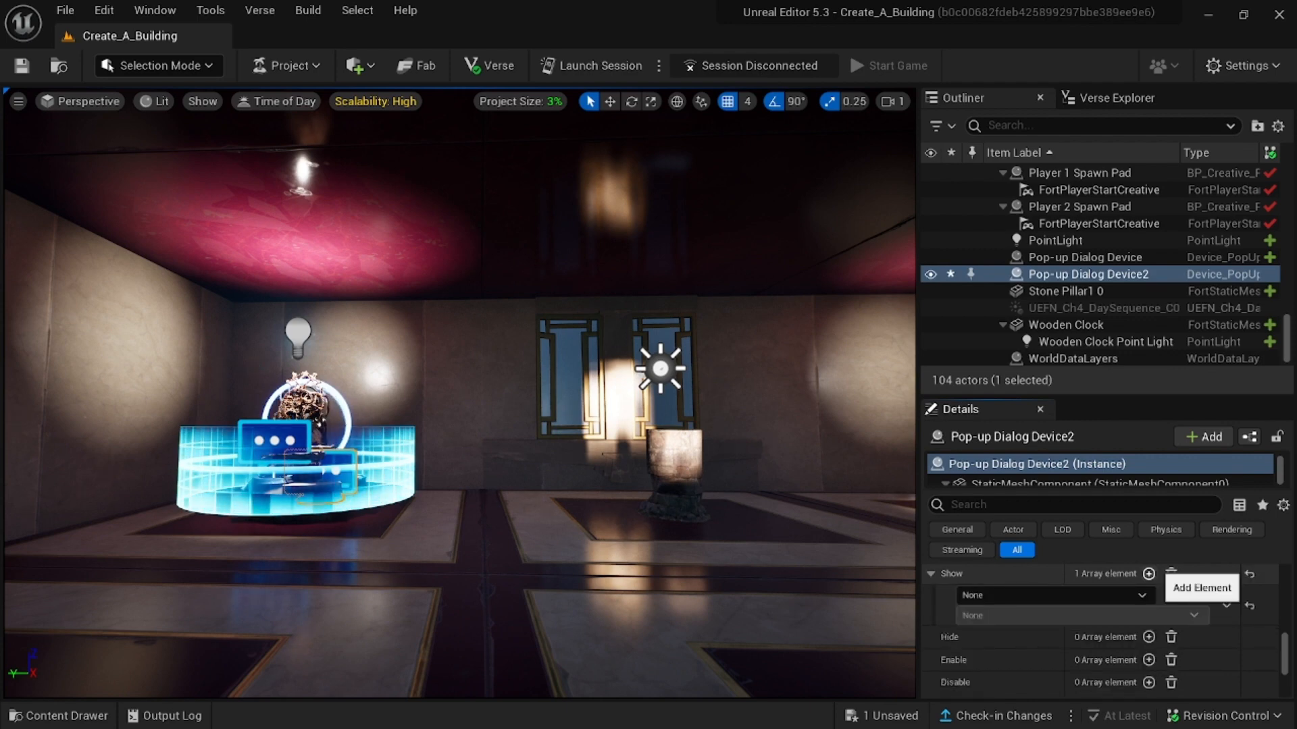
# Step: Bind the Show function to Pop-up Dialog Device's On Responding Button 1 event and save the project
pyautogui.click(1114, 595)
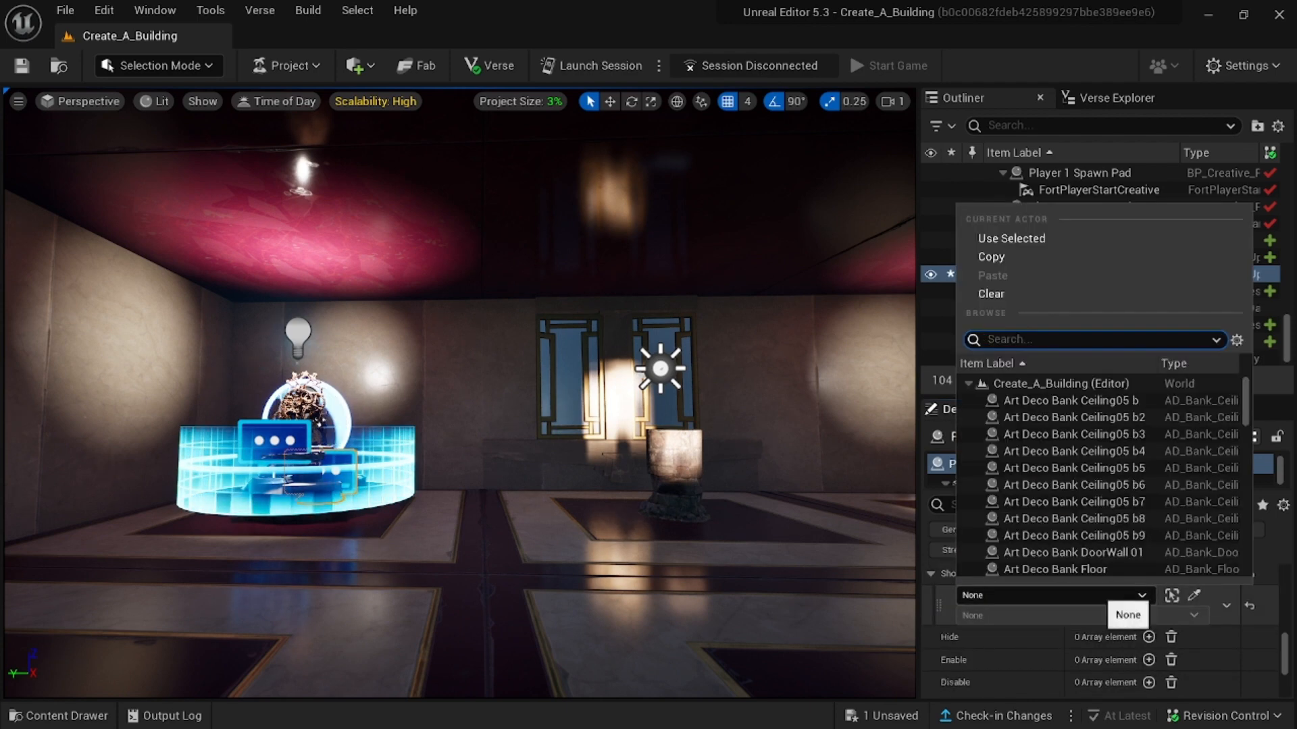
pyautogui.write('pop-u')
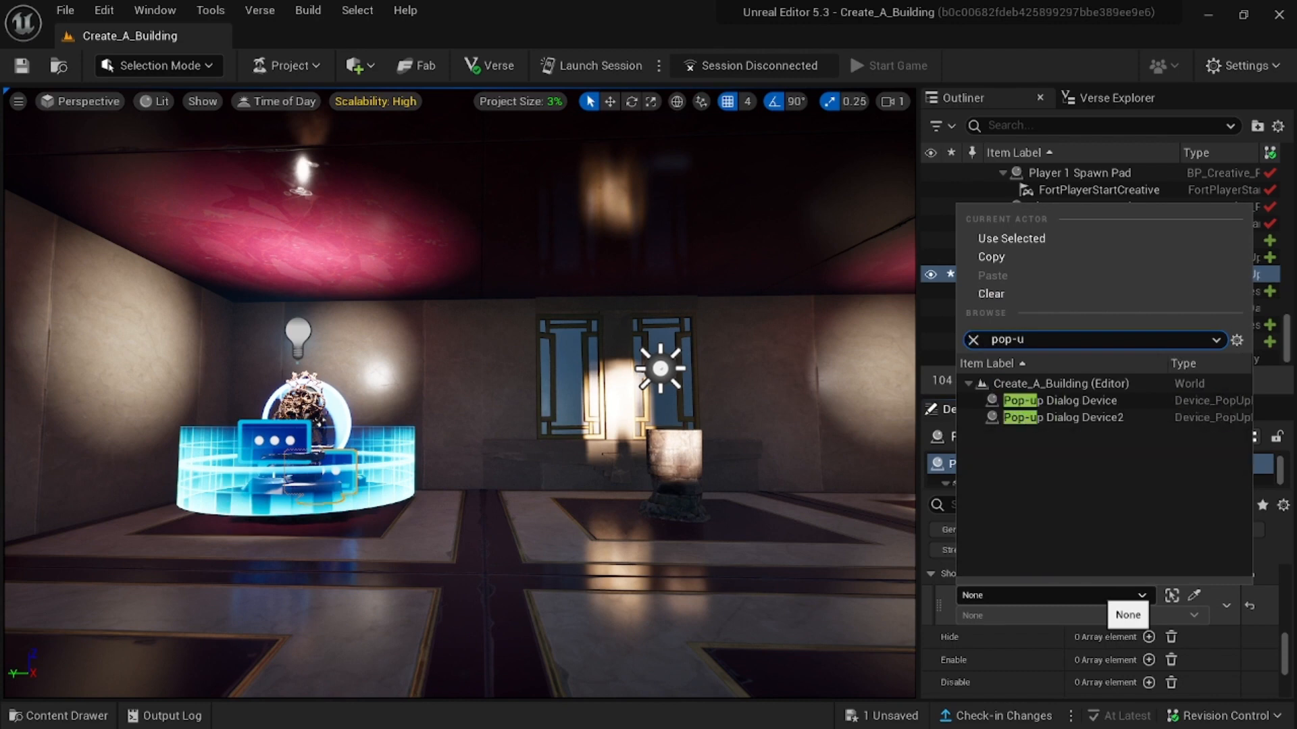
pyautogui.write('p')
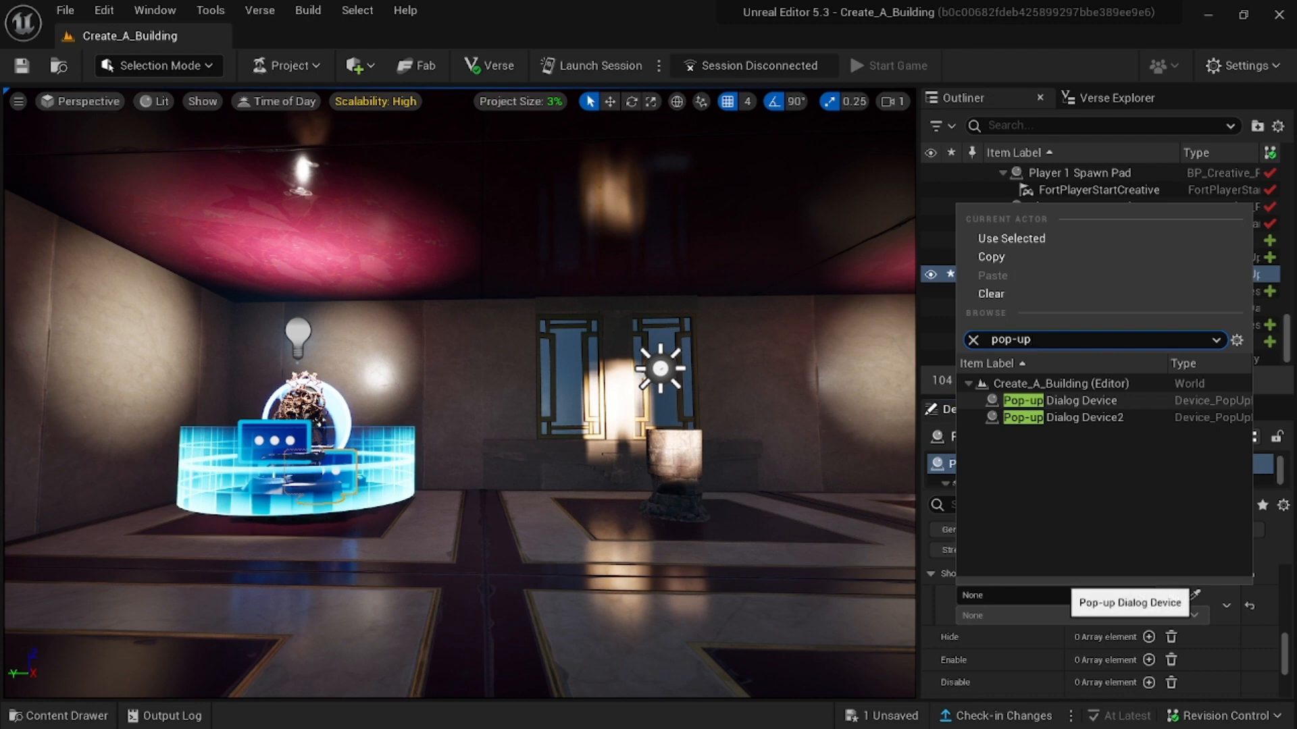
pyautogui.click(1063, 401)
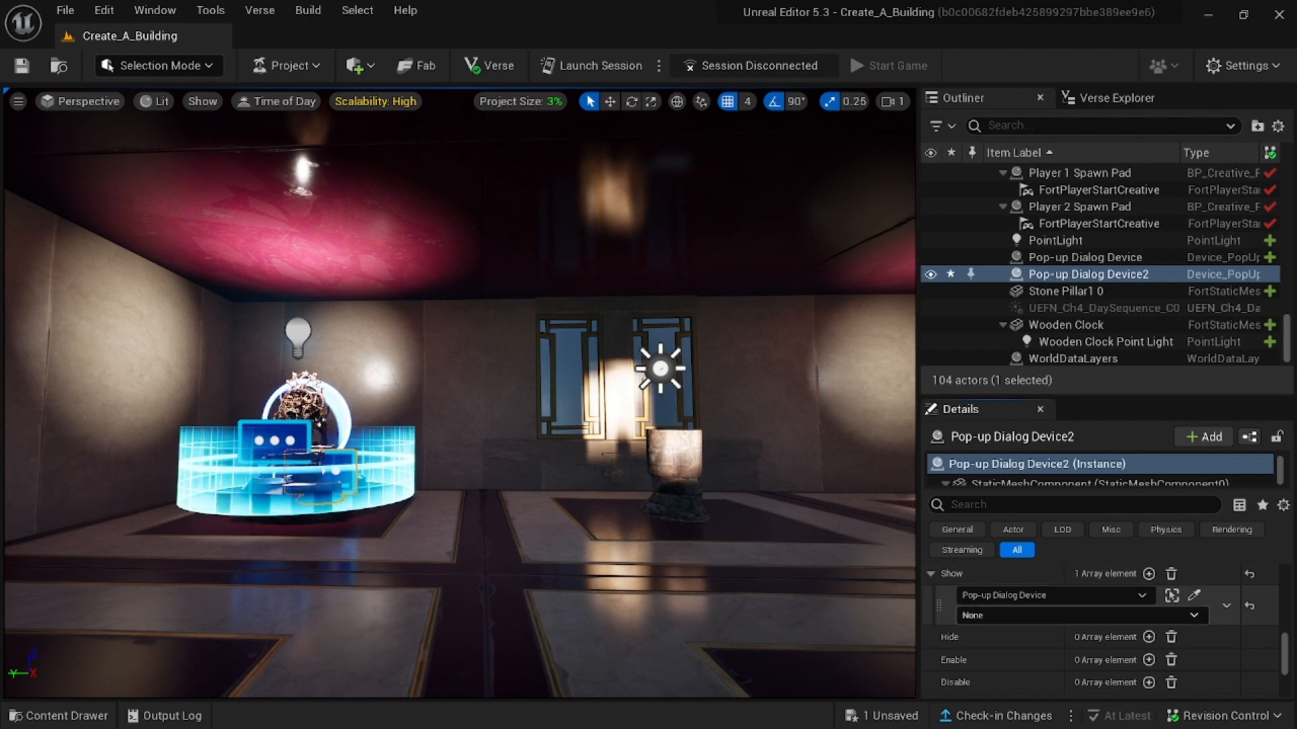
pyautogui.click(1081, 616)
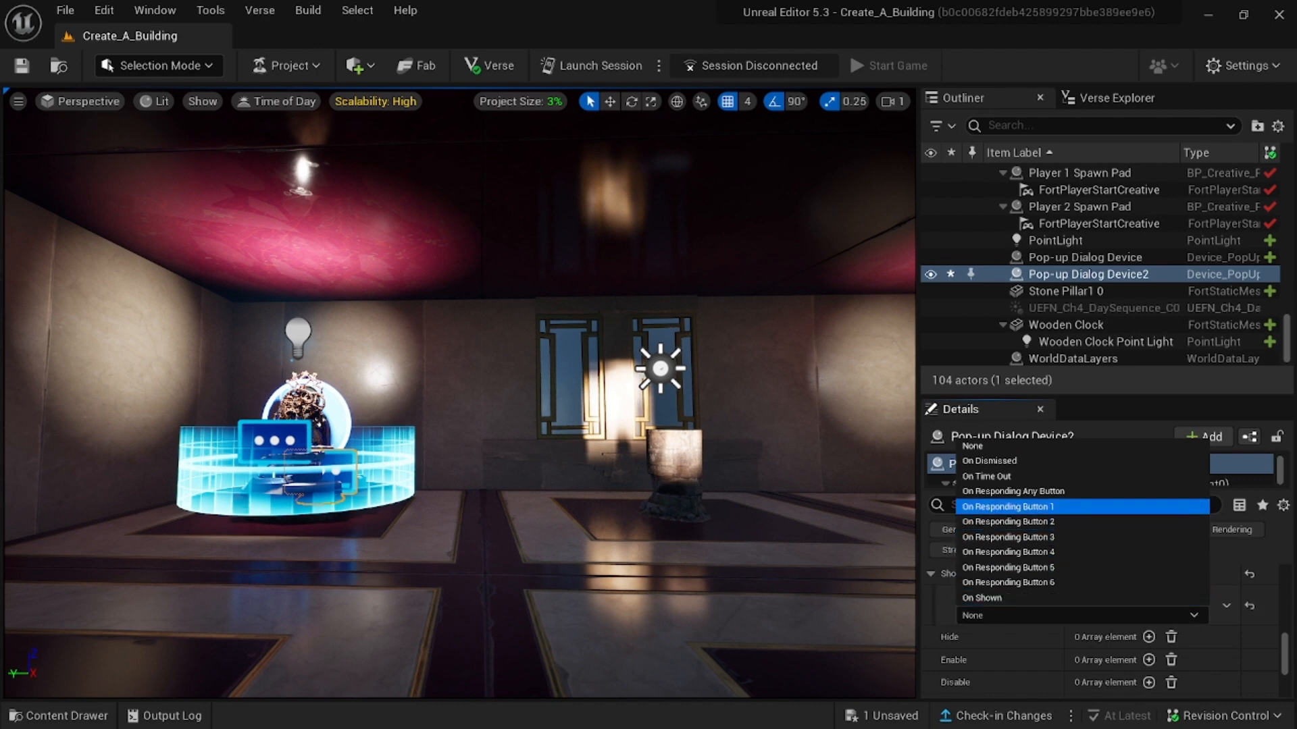
pyautogui.click(1007, 507)
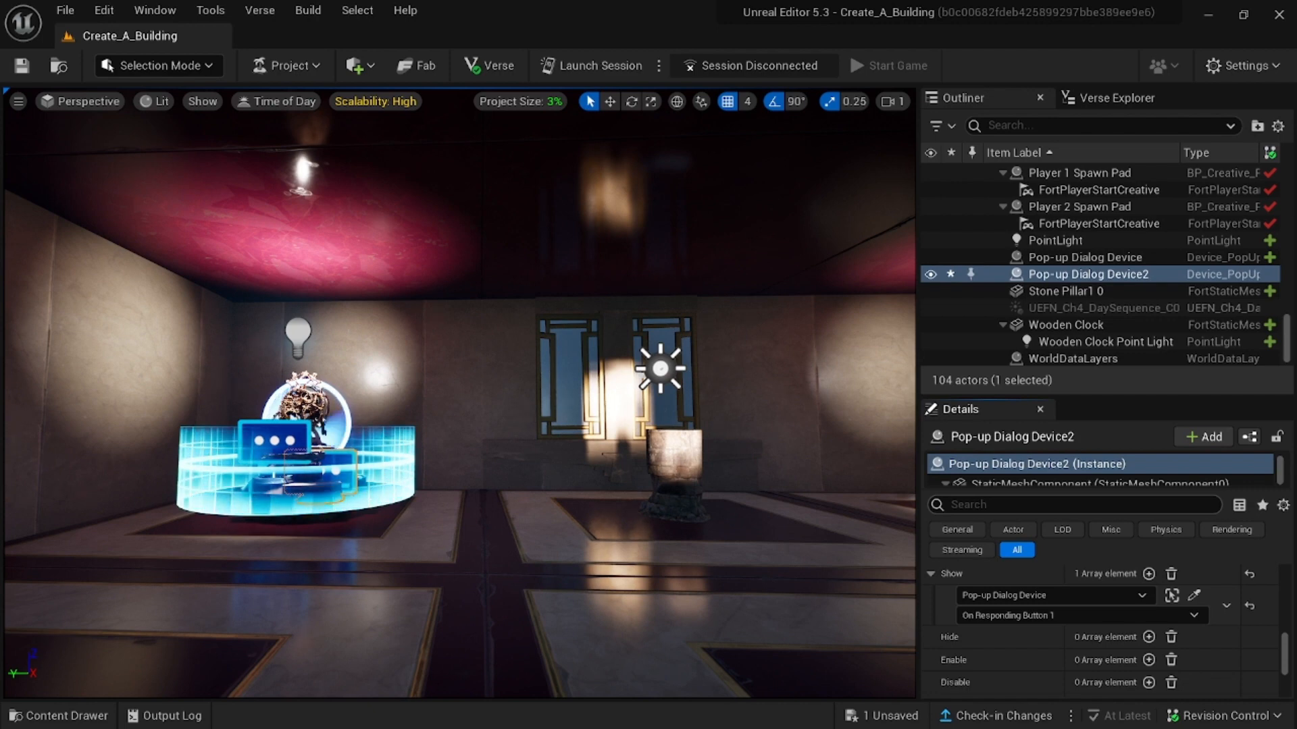
pyautogui.hotkey('ctrl', 's')
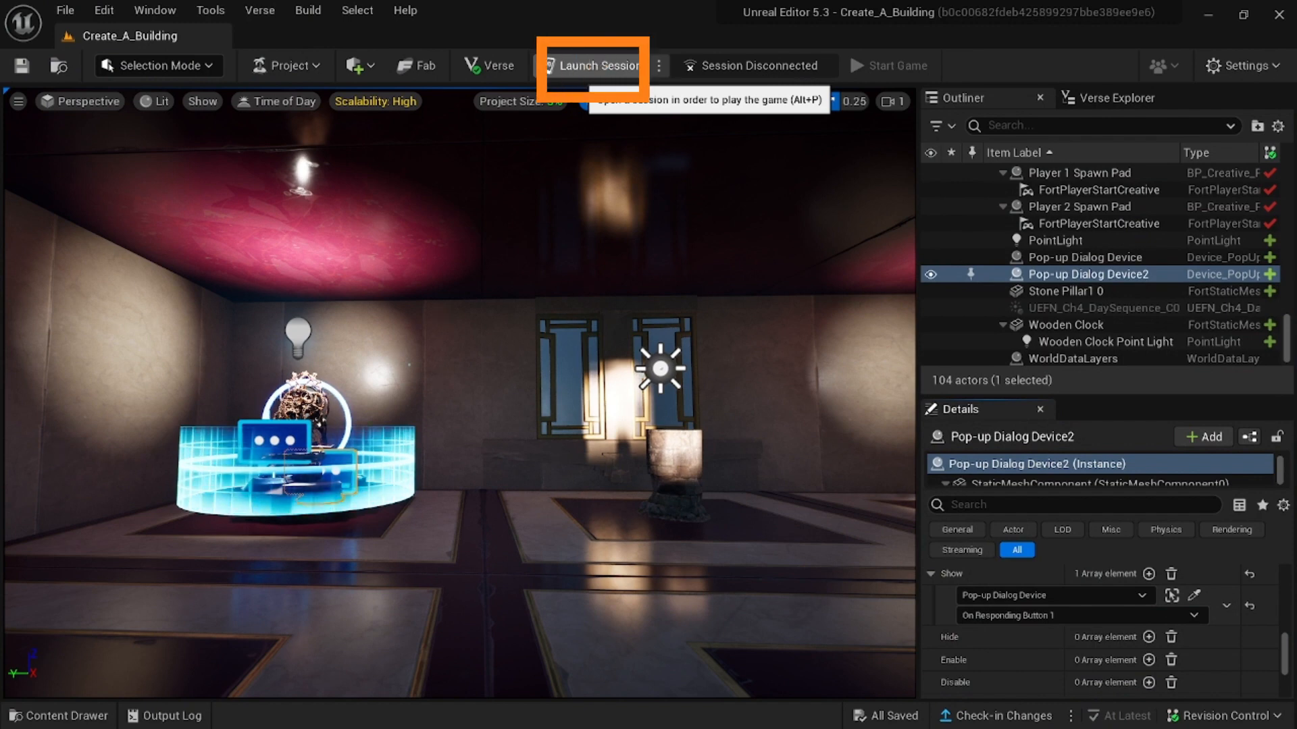
# Step: Launch a session and test the clock dialogs by approaching the clock, answering Yes and closing the More Info dialog
pyautogui.click(593, 66)
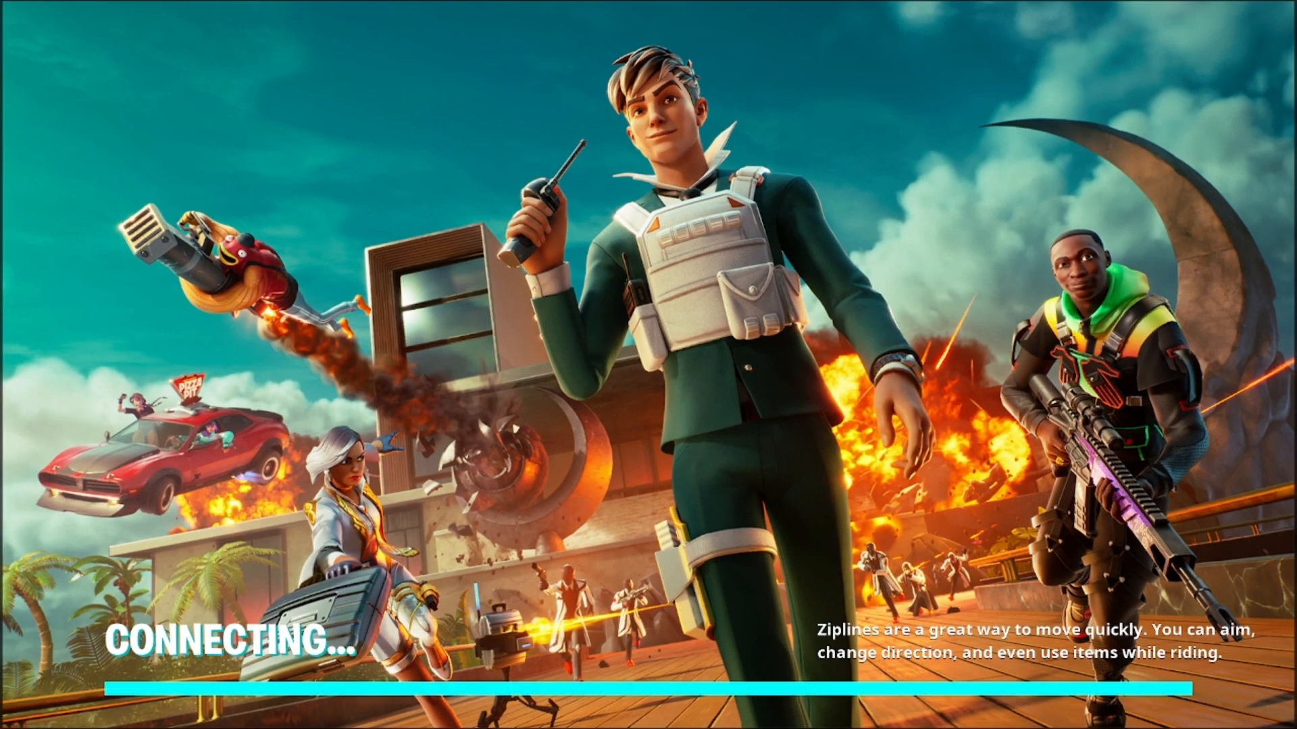
pyautogui.press('e')
pyautogui.press('w')
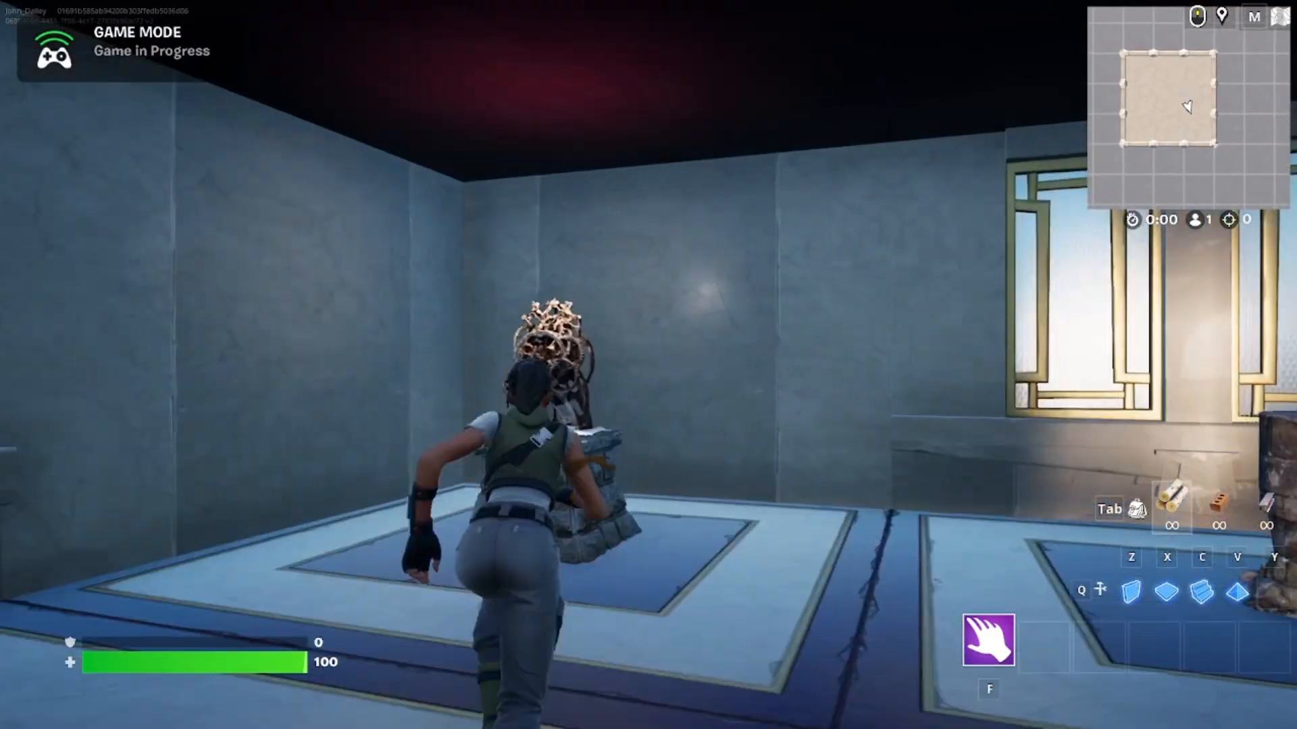
pyautogui.press('e')
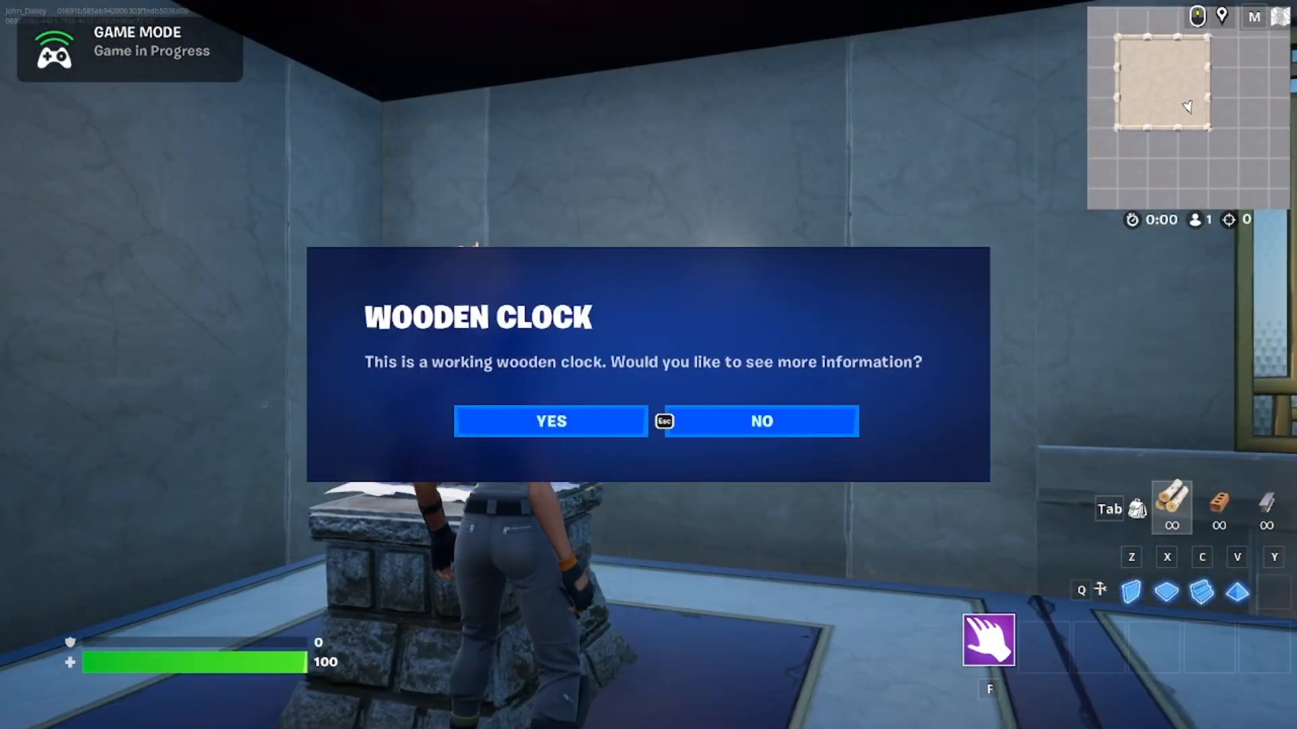
pyautogui.click(589, 422)
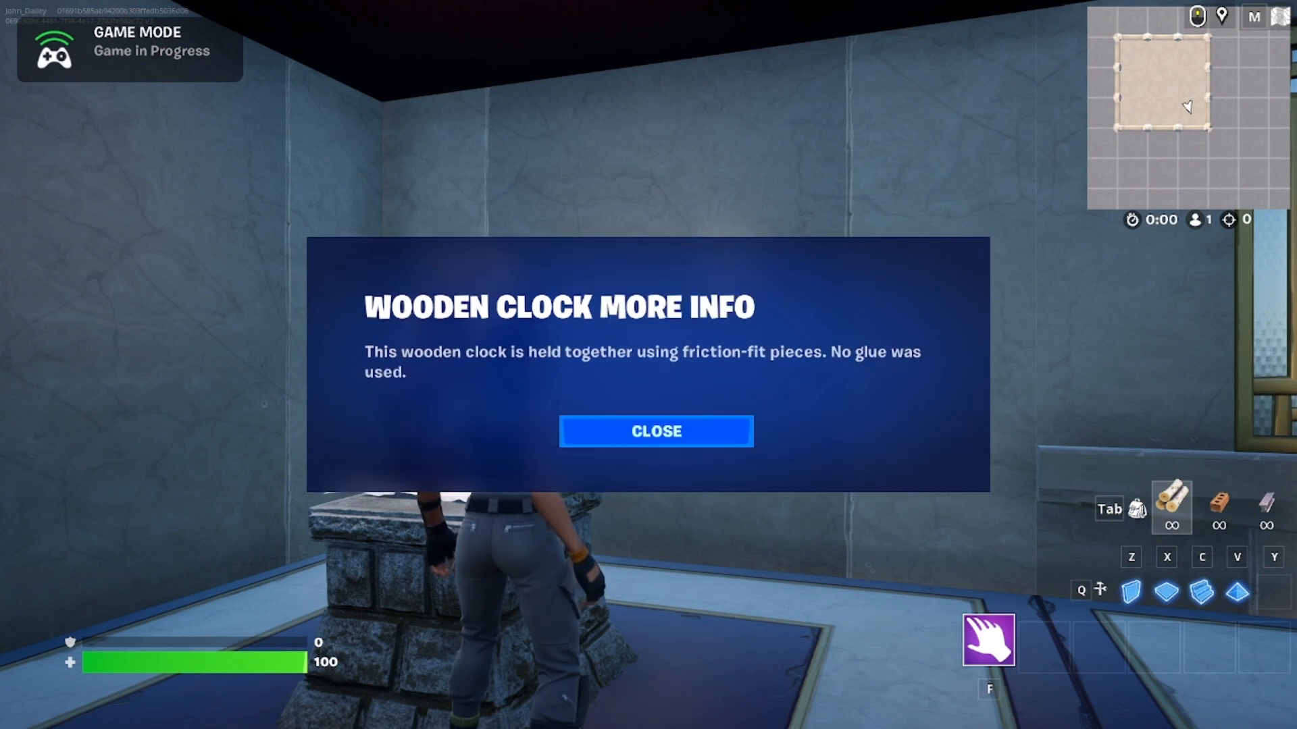
pyautogui.click(657, 431)
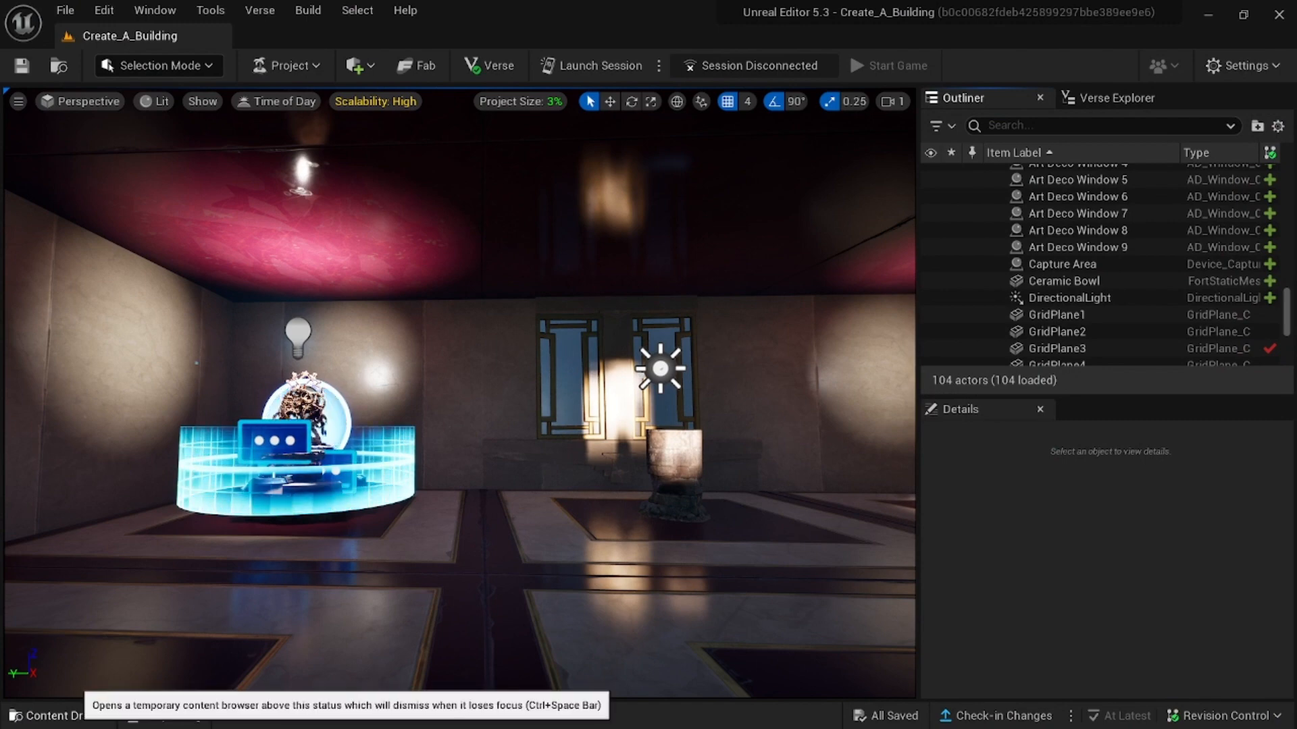
# Step: Find the Audio Player device in the Fortnite content with the search "audioplayer" and place it by the wooden clock
pyautogui.click(46, 715)
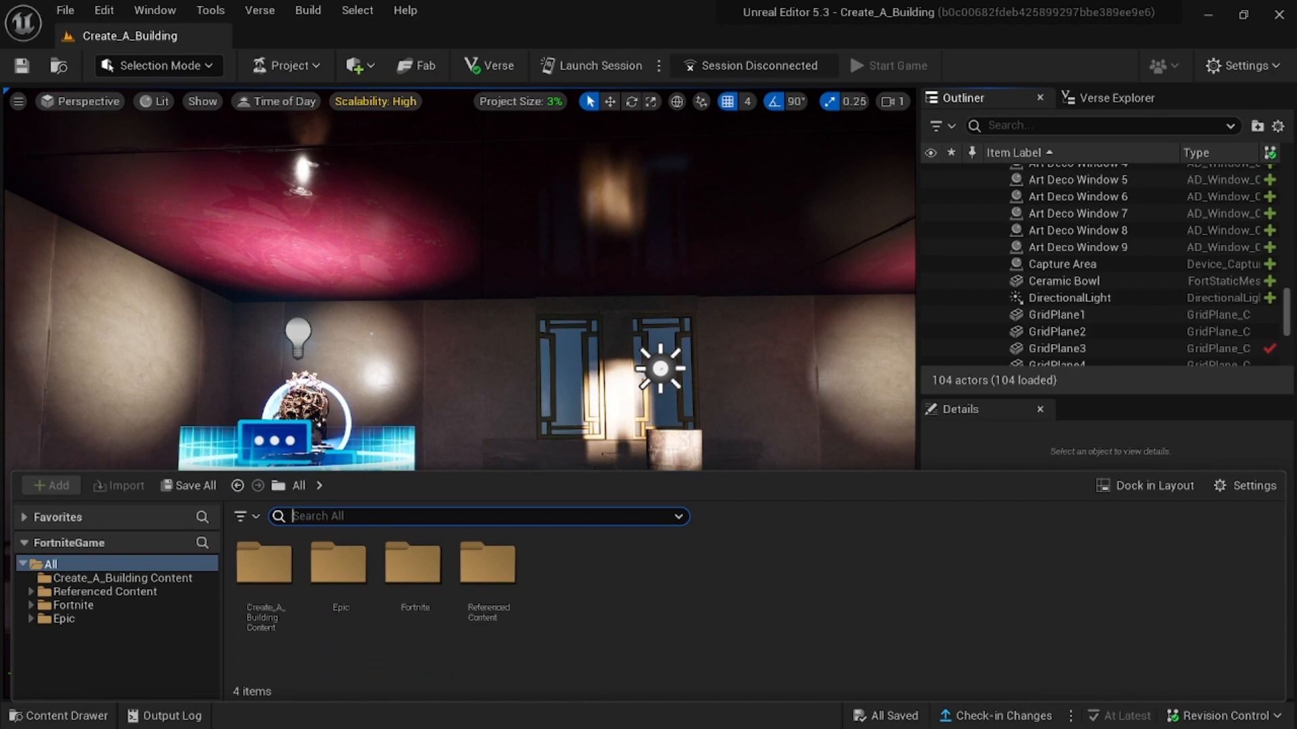
pyautogui.click(71, 605)
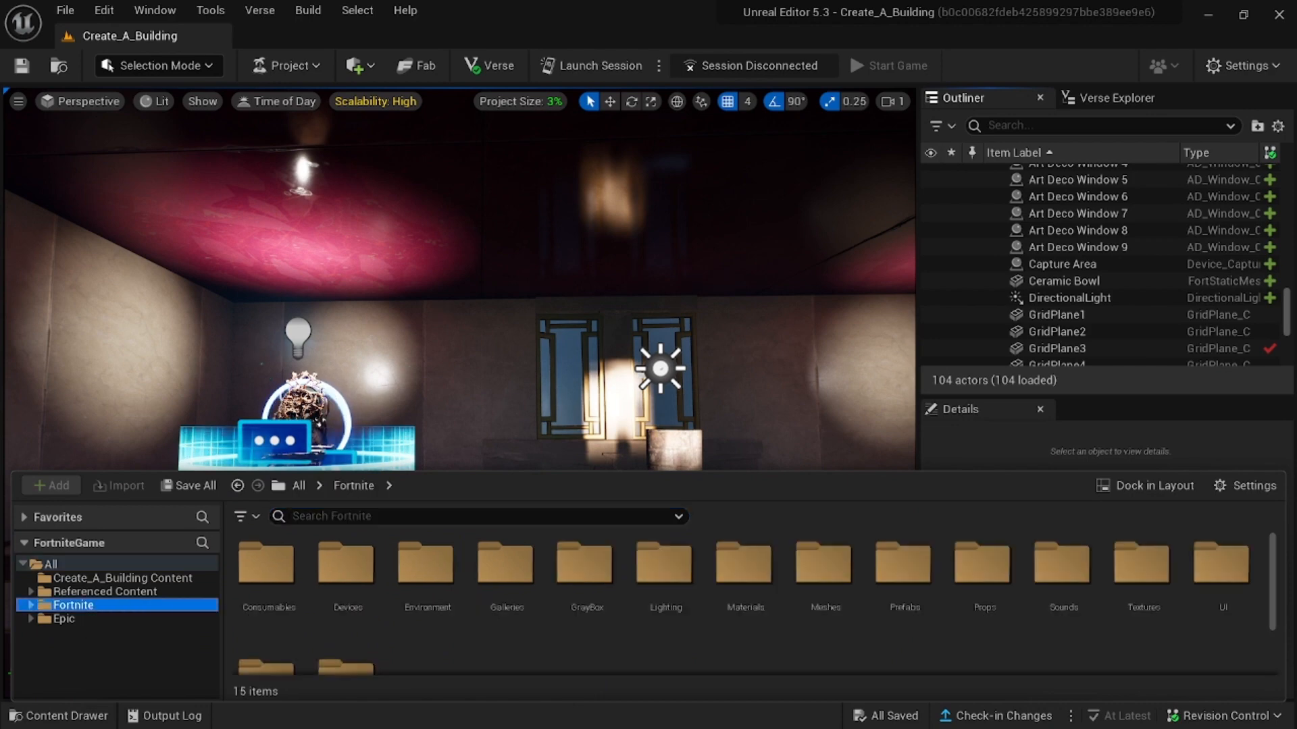
pyautogui.click(338, 517)
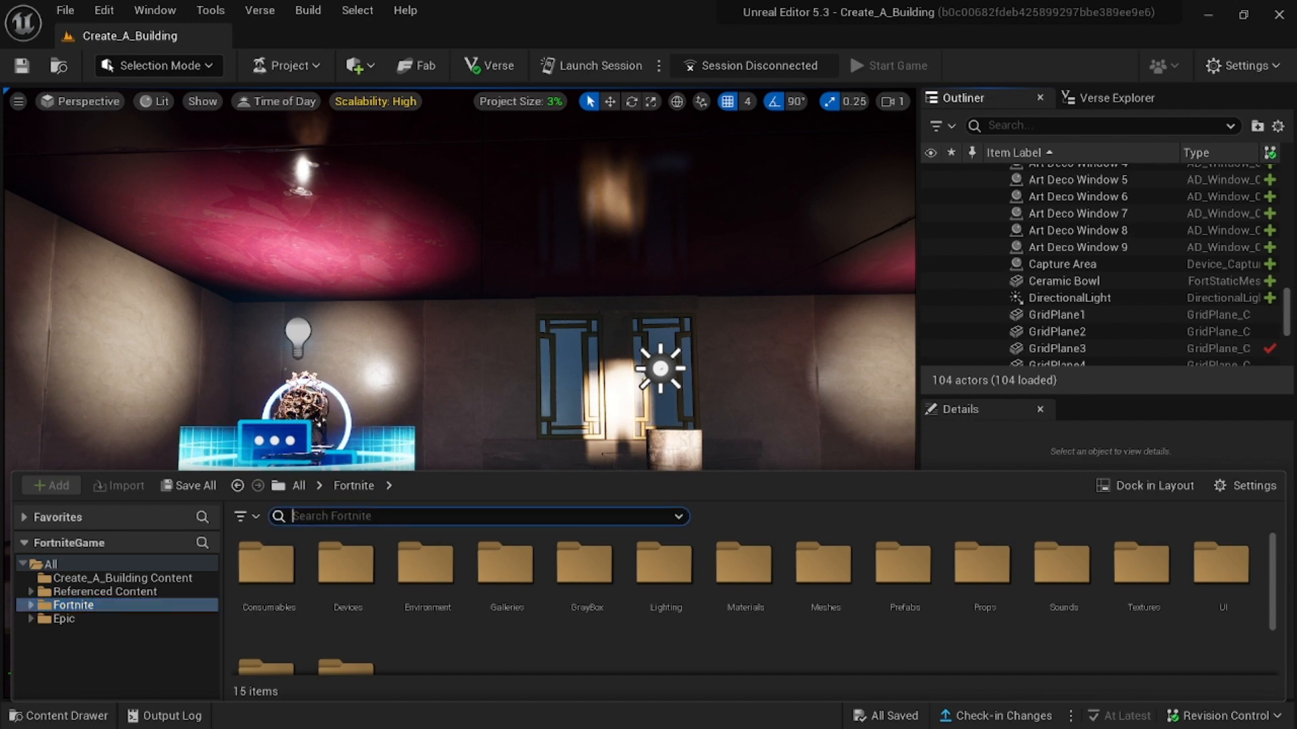
pyautogui.write('audiopla')
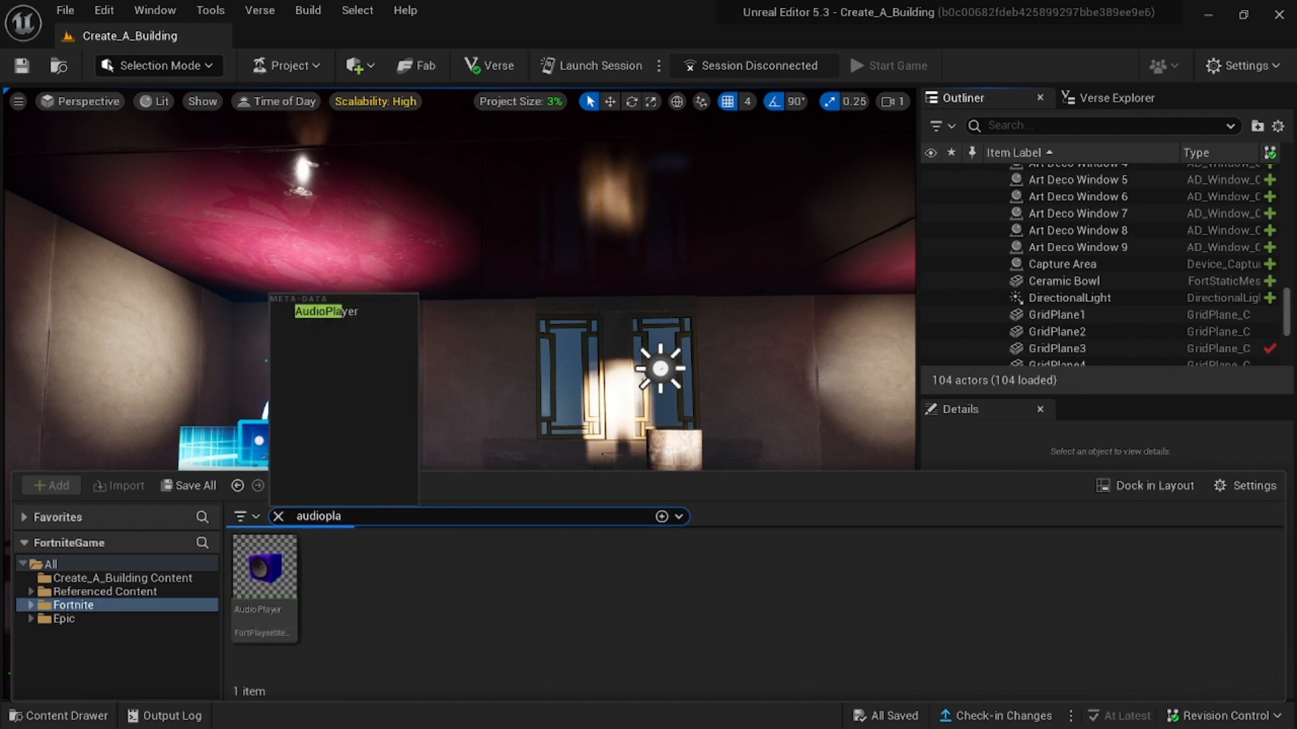
pyautogui.write('yer')
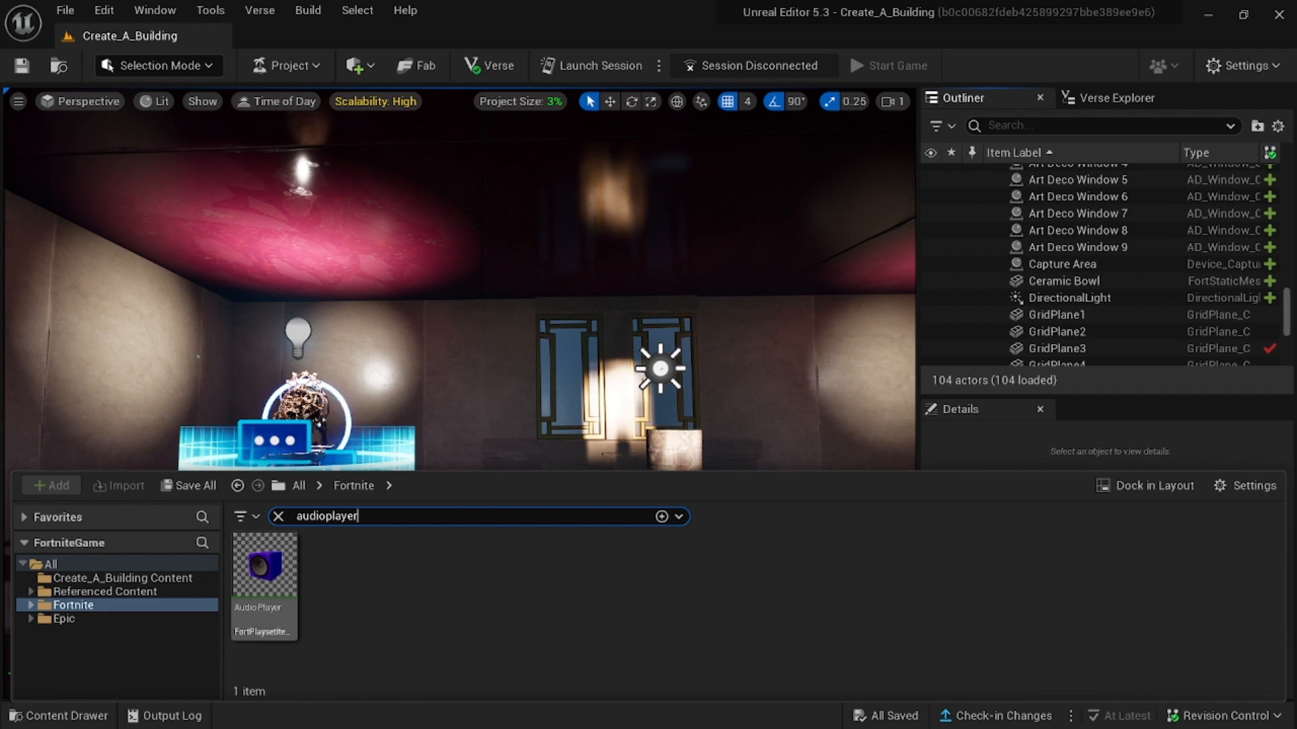
pyautogui.moveTo(264, 566); pyautogui.dragTo(405, 351)
pyautogui.moveTo(331, 495); pyautogui.dragTo(331, 495)
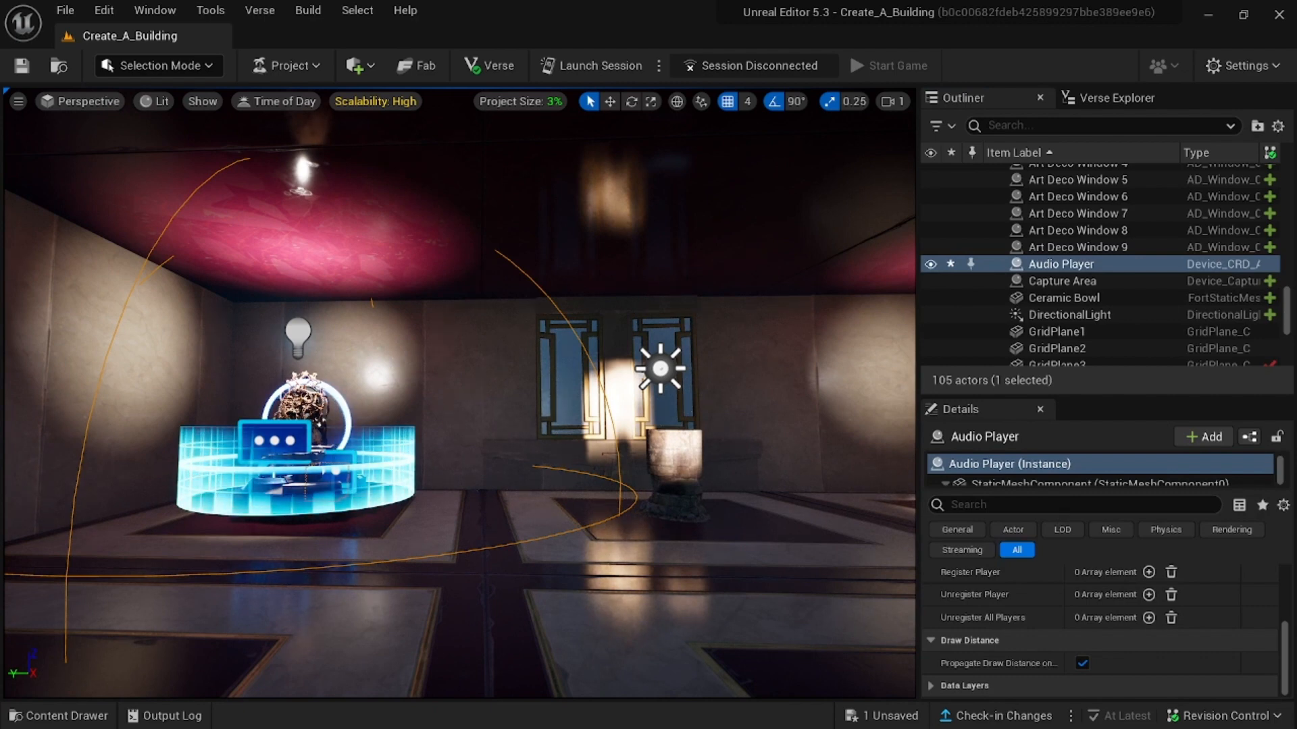
# Step: Import the Wooden Clock Info.wav file from the Custom Audio folder into Create_A_Building Content
pyautogui.click(58, 715)
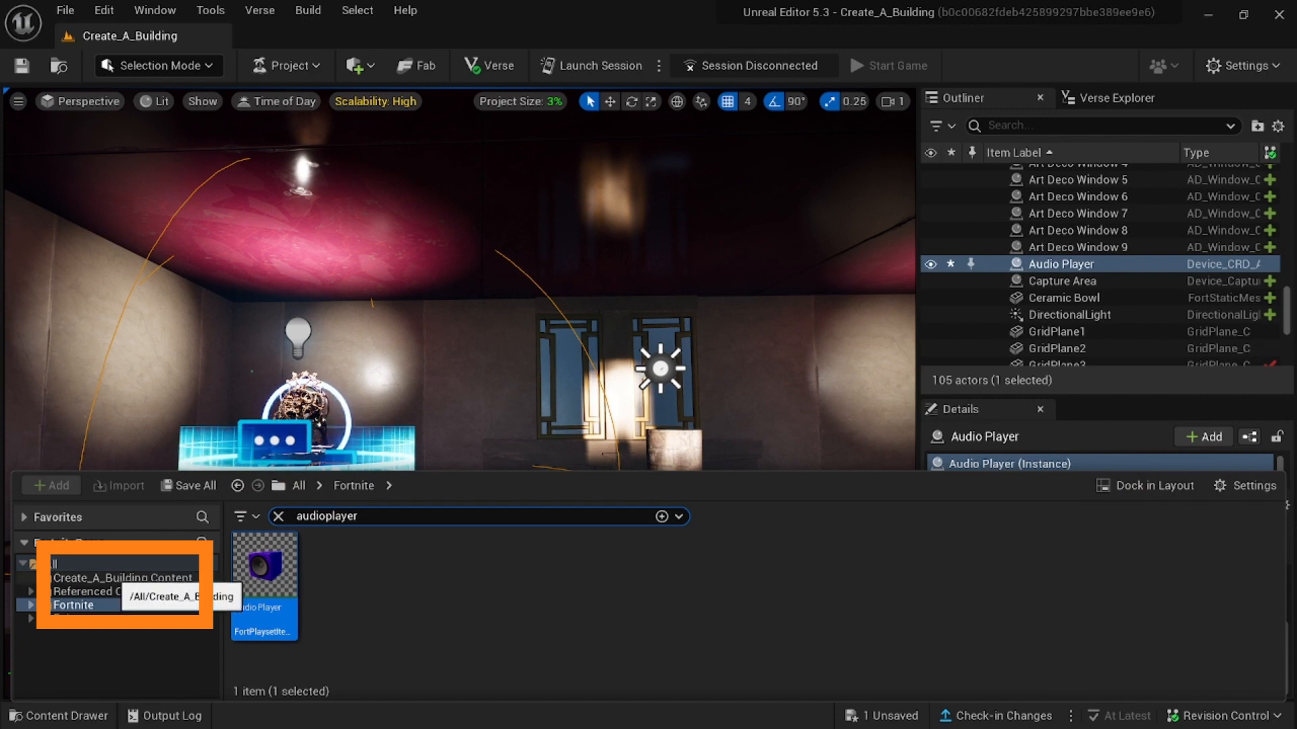
pyautogui.click(125, 579)
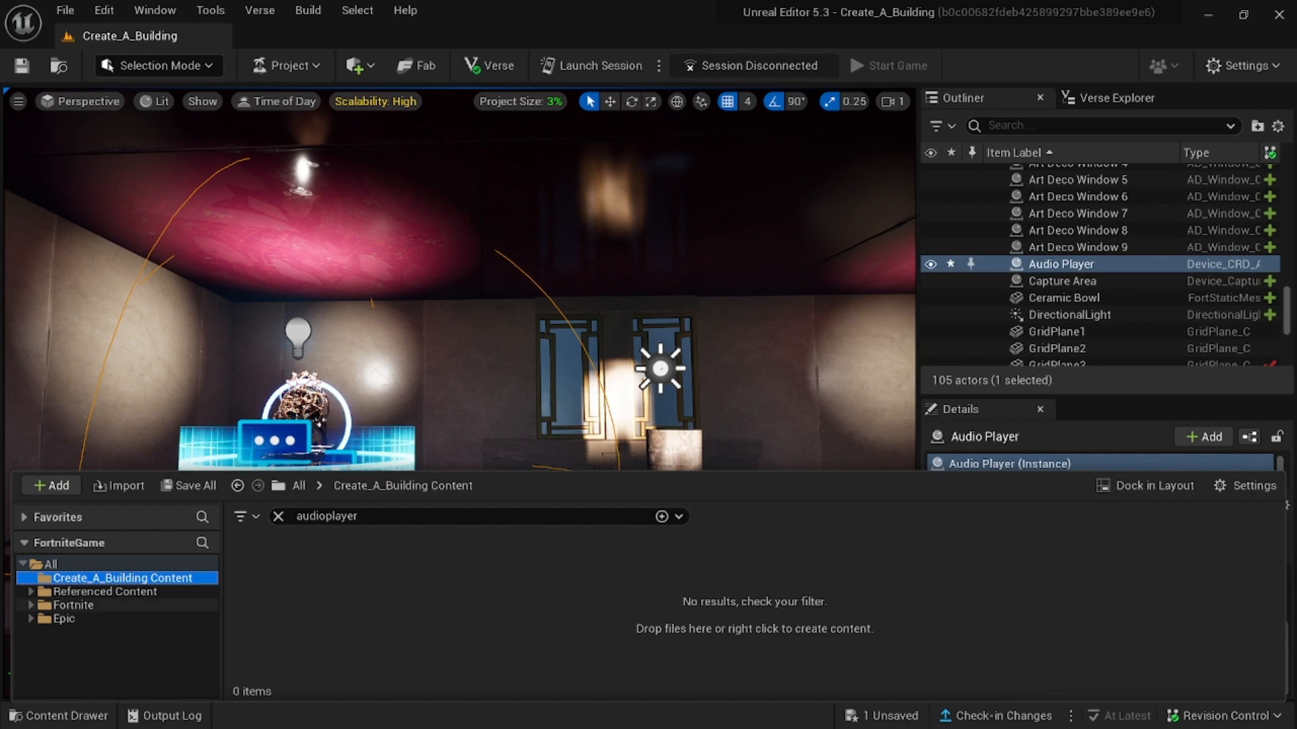
pyautogui.click(119, 486)
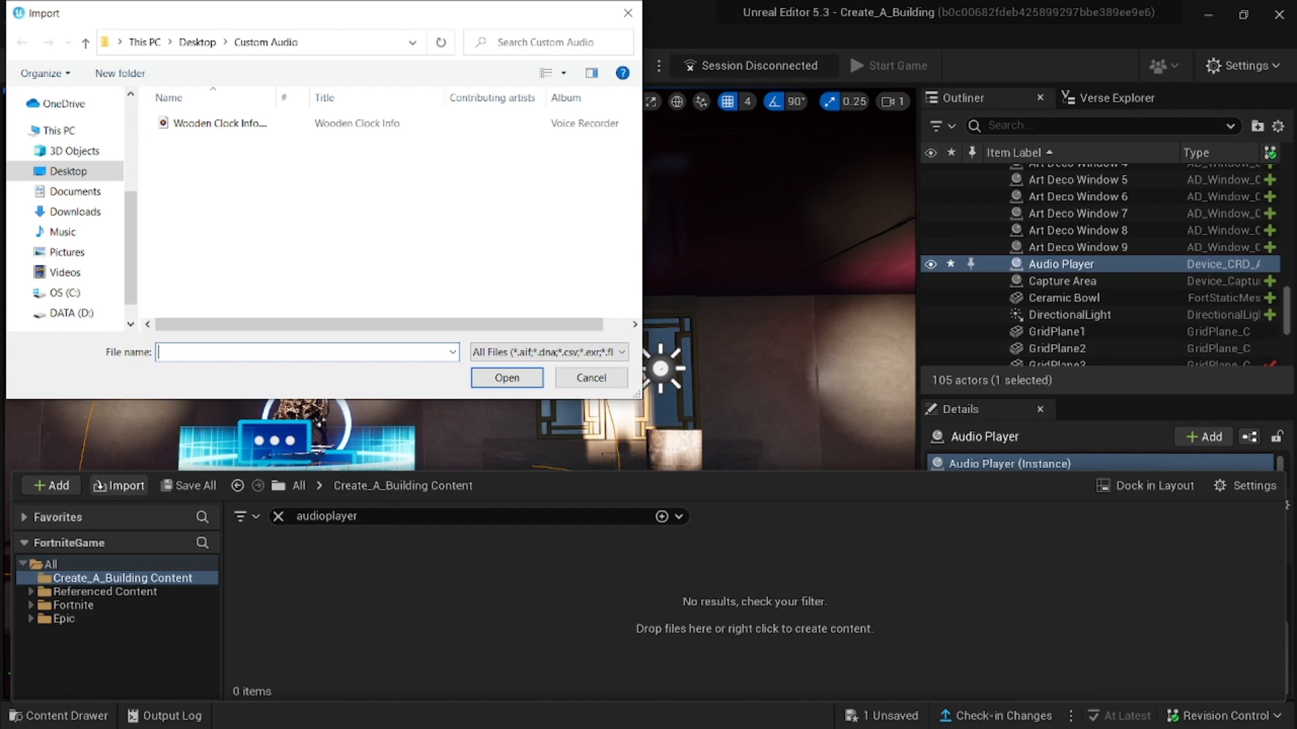
pyautogui.click(220, 123)
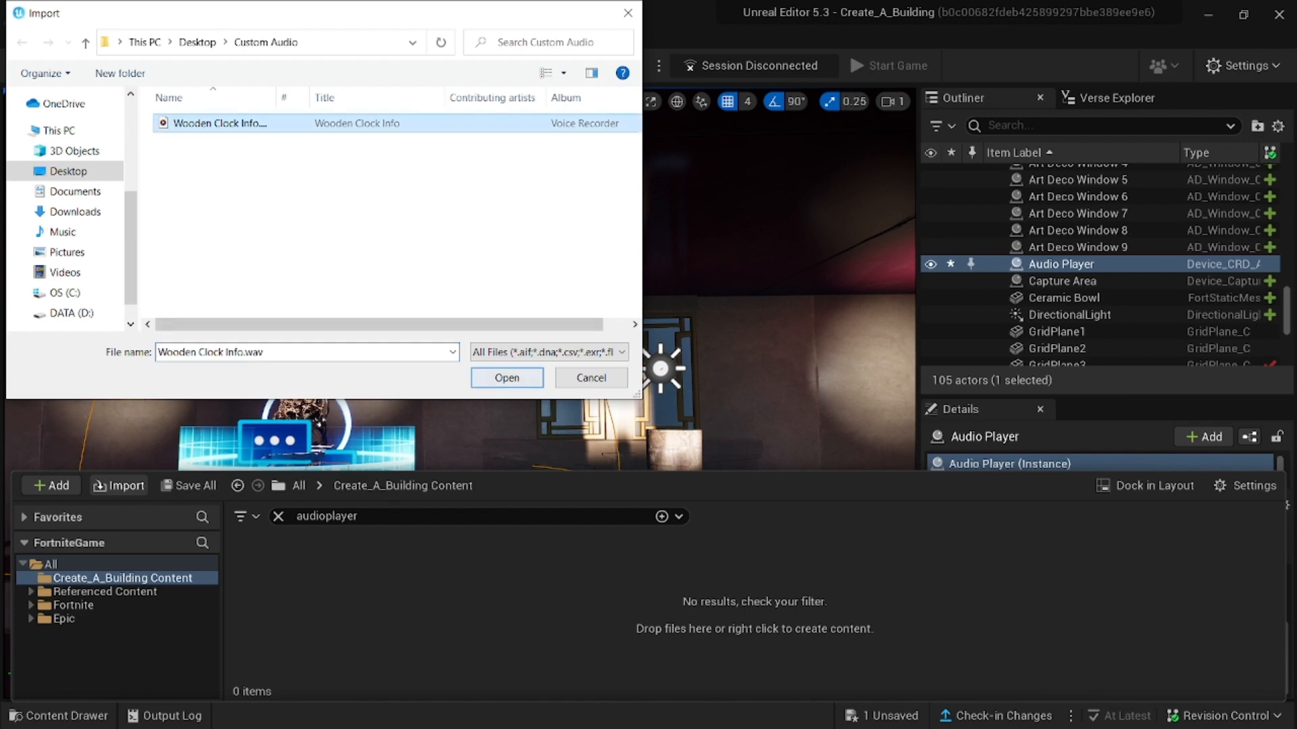
pyautogui.click(507, 377)
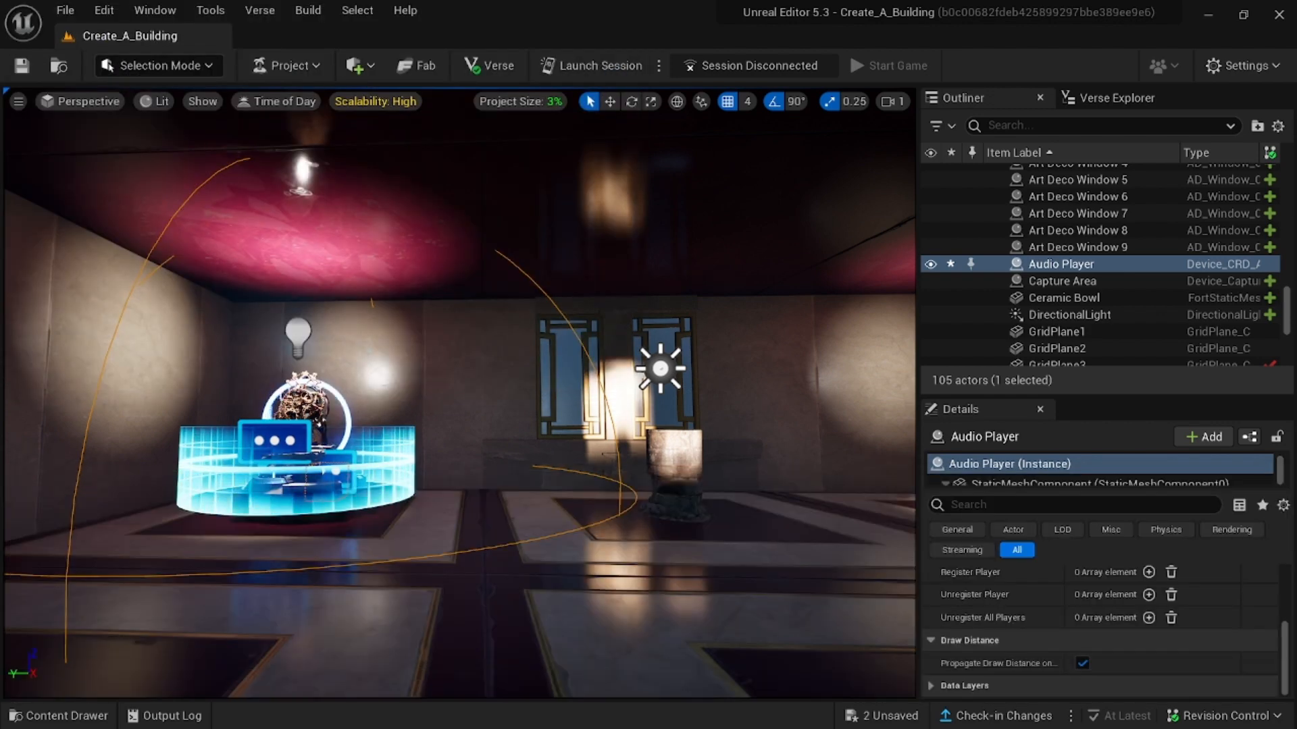
pyautogui.click(60, 716)
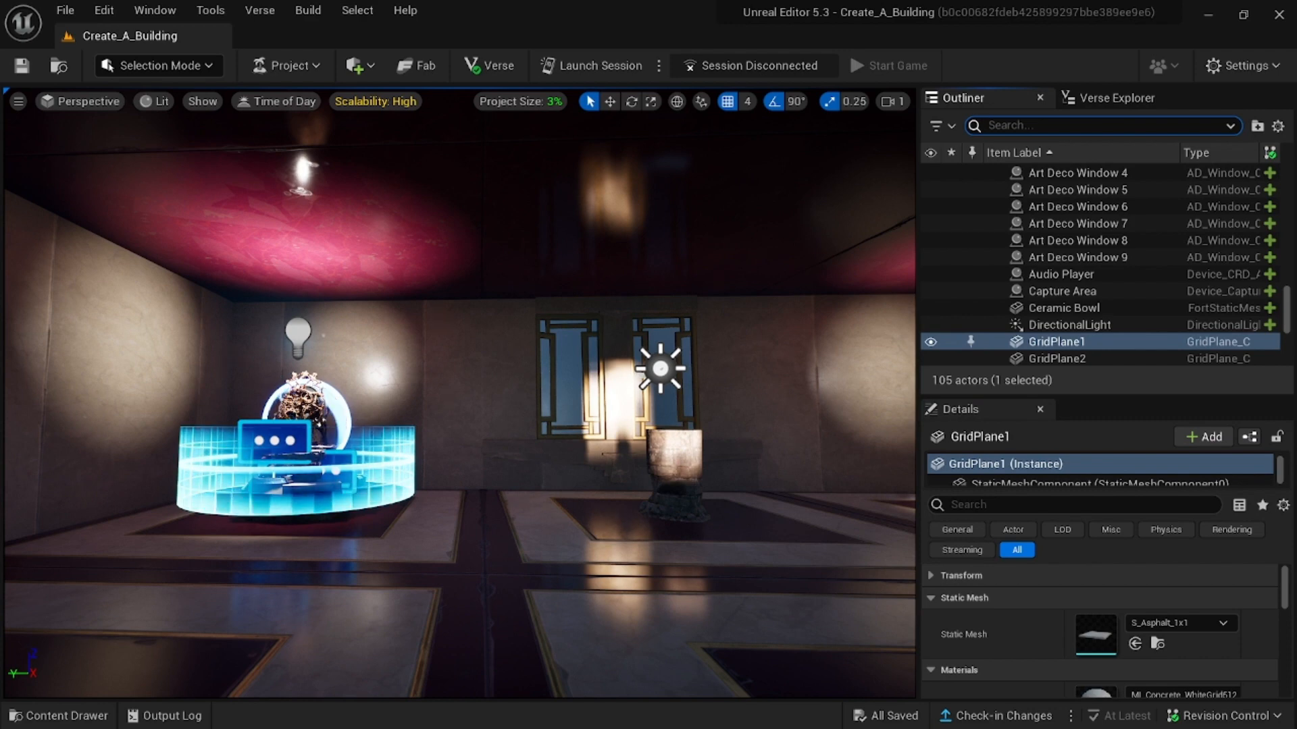
# Step: Find the Audio Player device with the search "audio" and set its Audio to the Wooden_Clock_Info sound wave
pyautogui.write('audio')
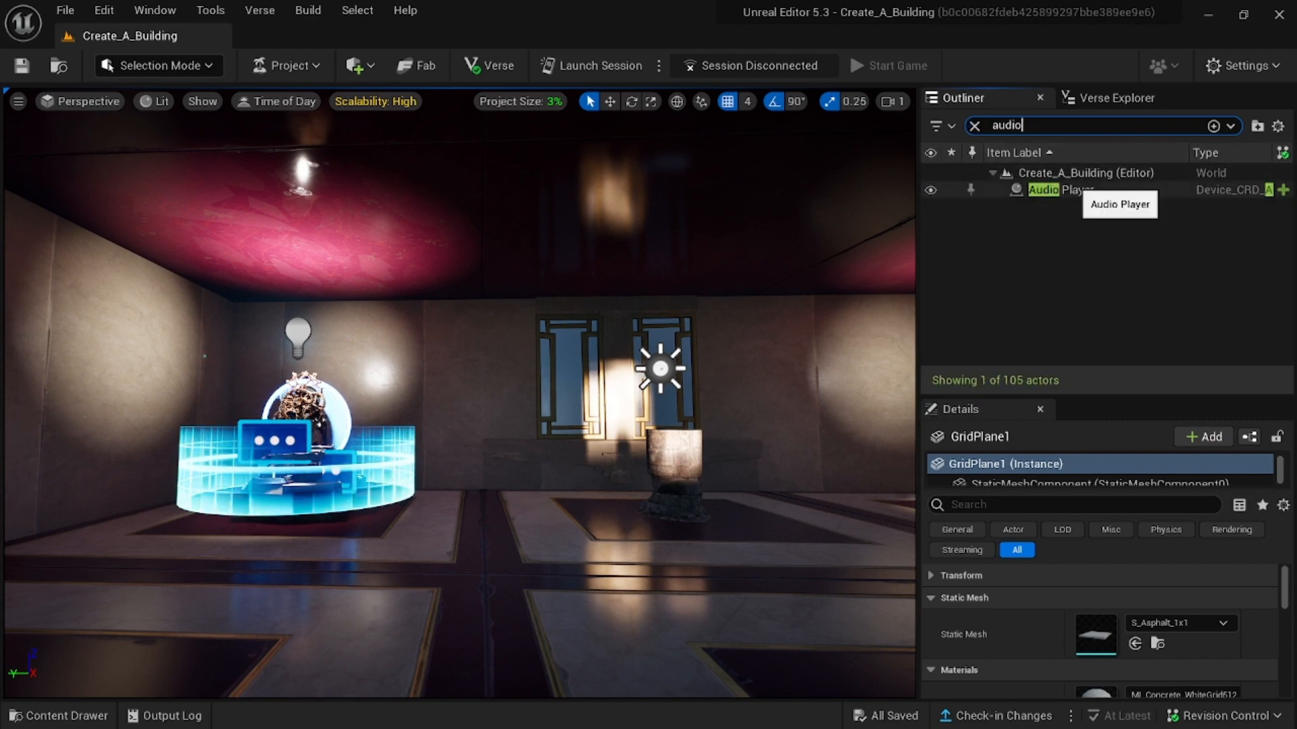
pyautogui.click(1080, 189)
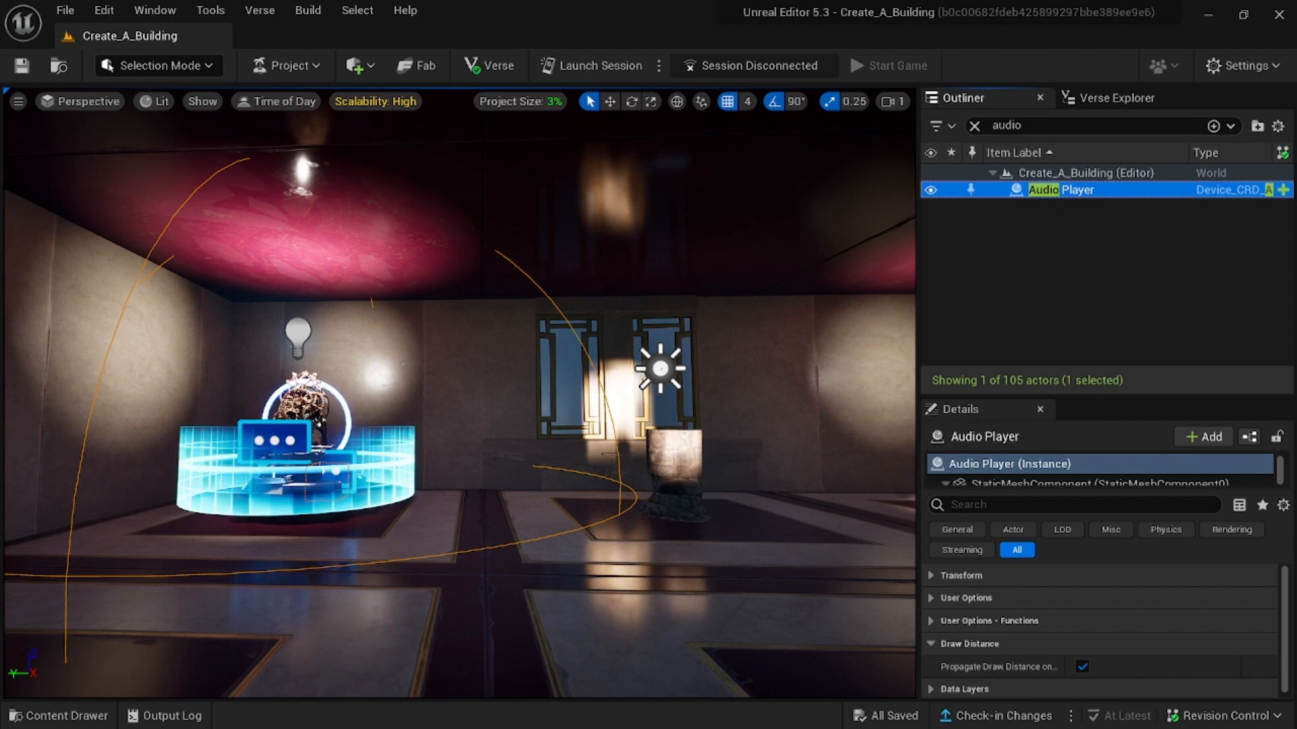
pyautogui.click(932, 598)
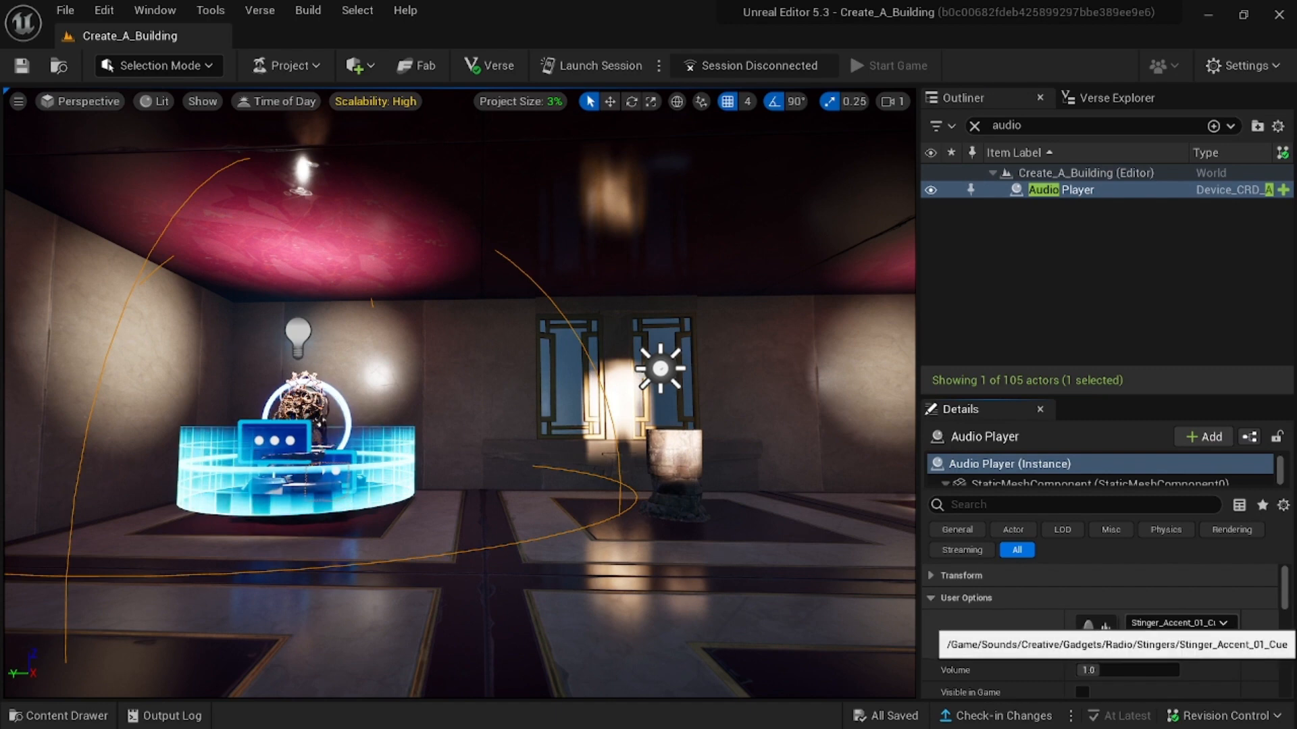
pyautogui.click(1184, 623)
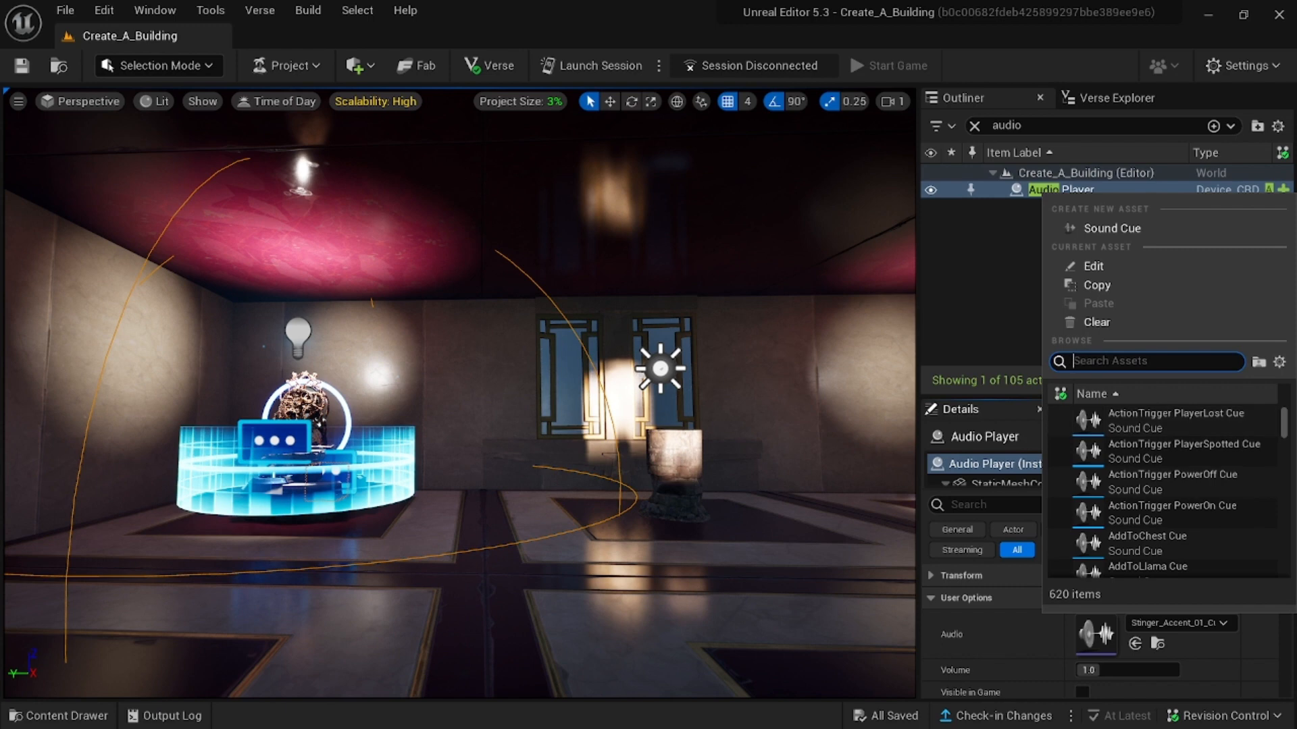
pyautogui.write('w')
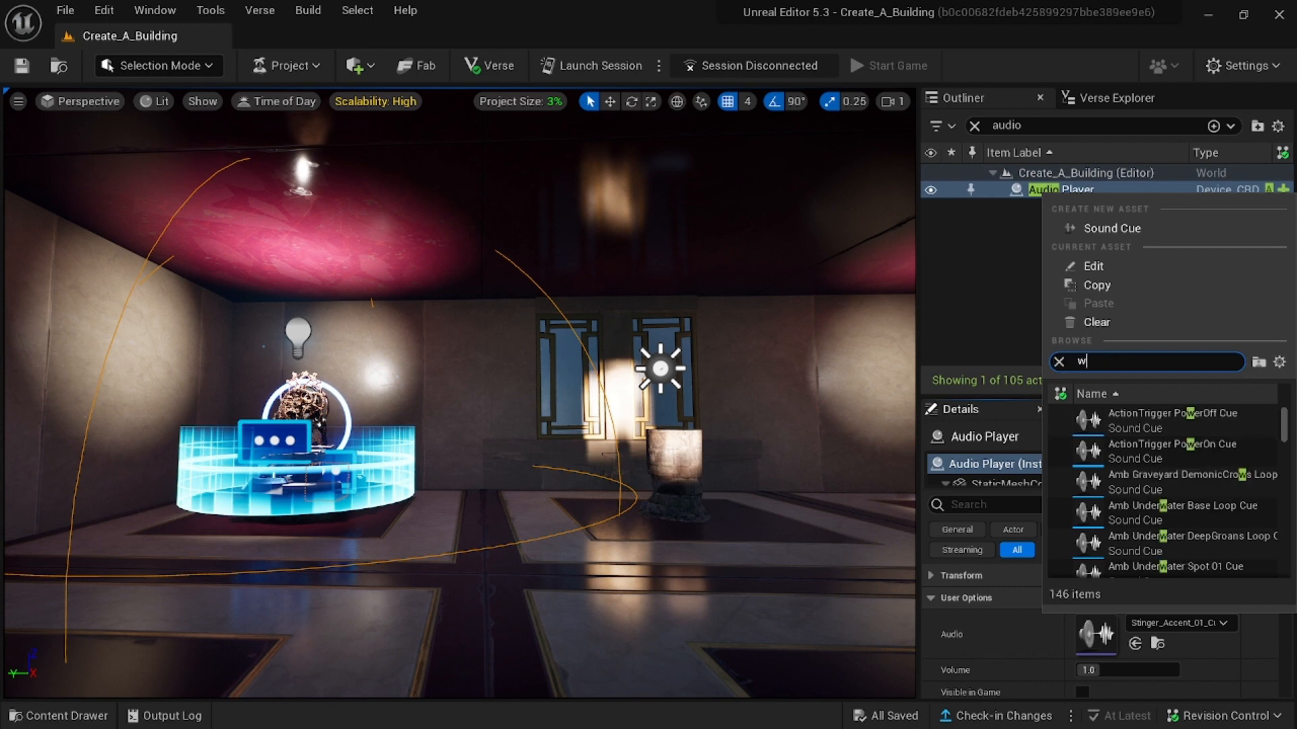
pyautogui.write('ood')
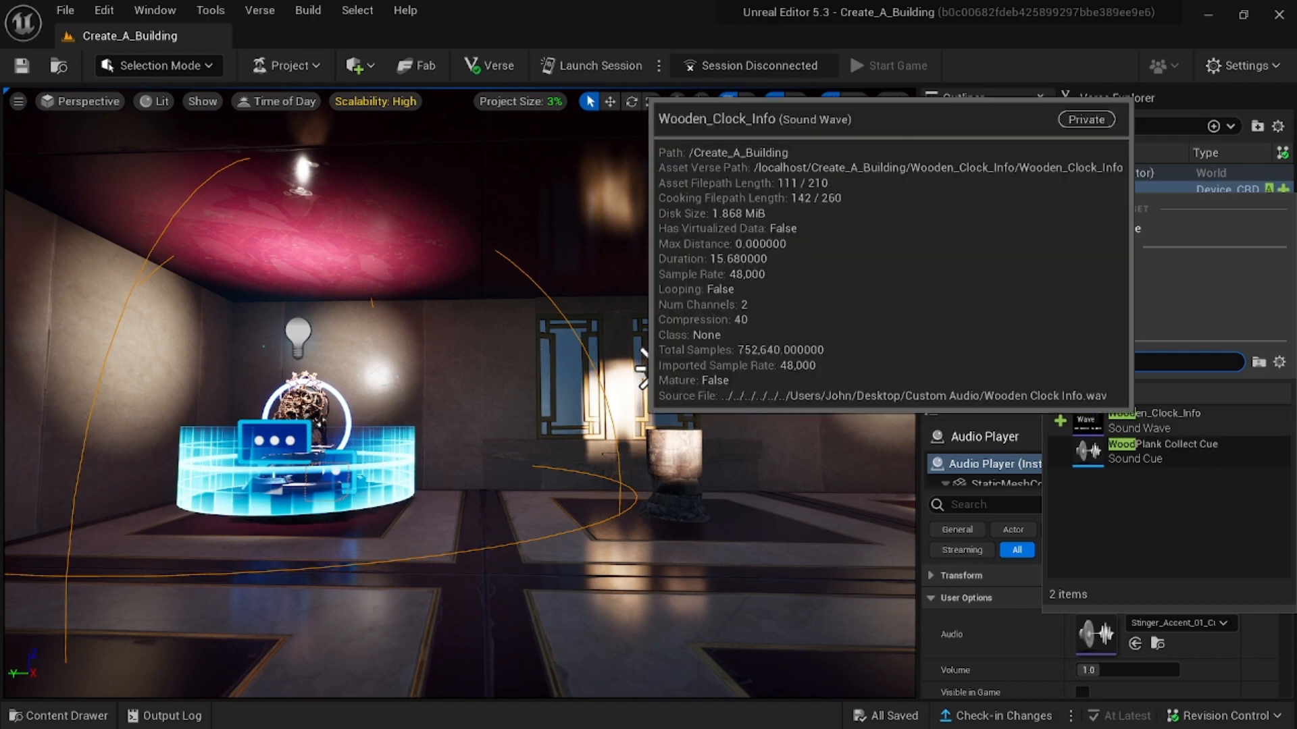
pyautogui.click(1148, 420)
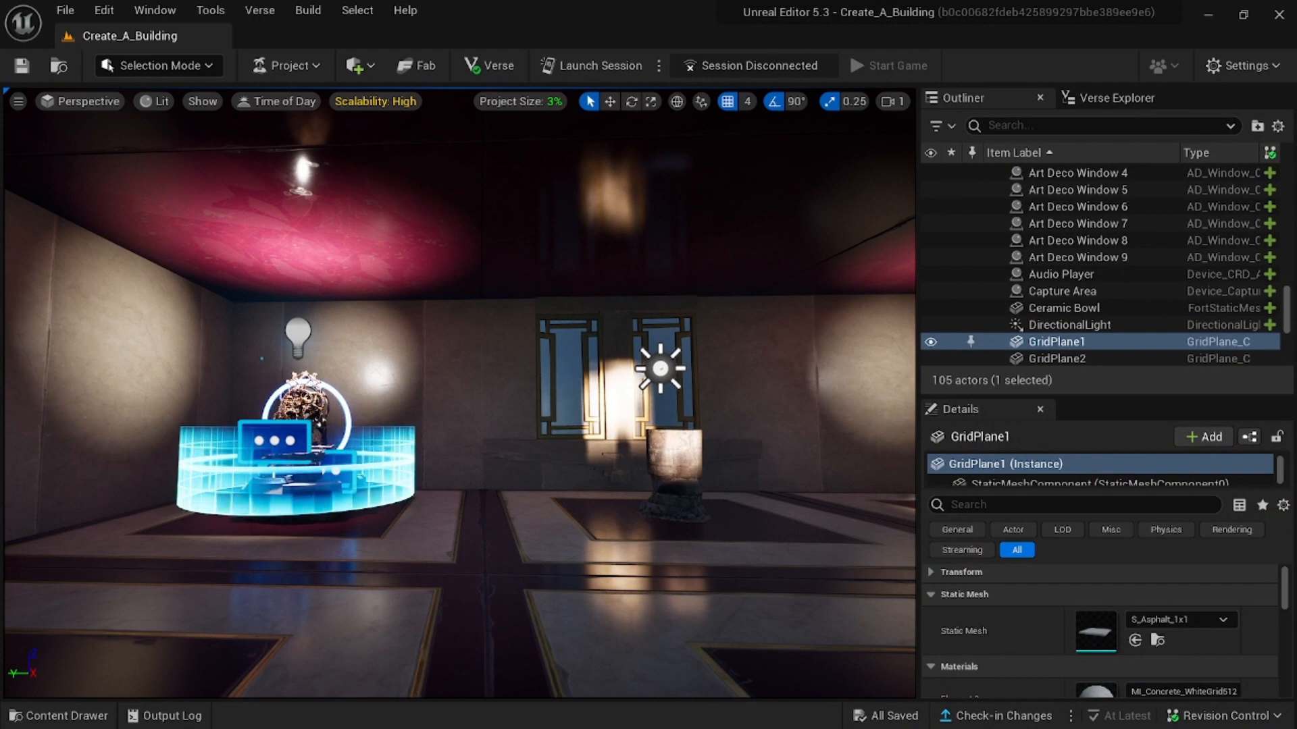
# Step: Bind the Audio Player's Play function to the Capture Area's On First Player Entering Zone event
pyautogui.click(1007, 125)
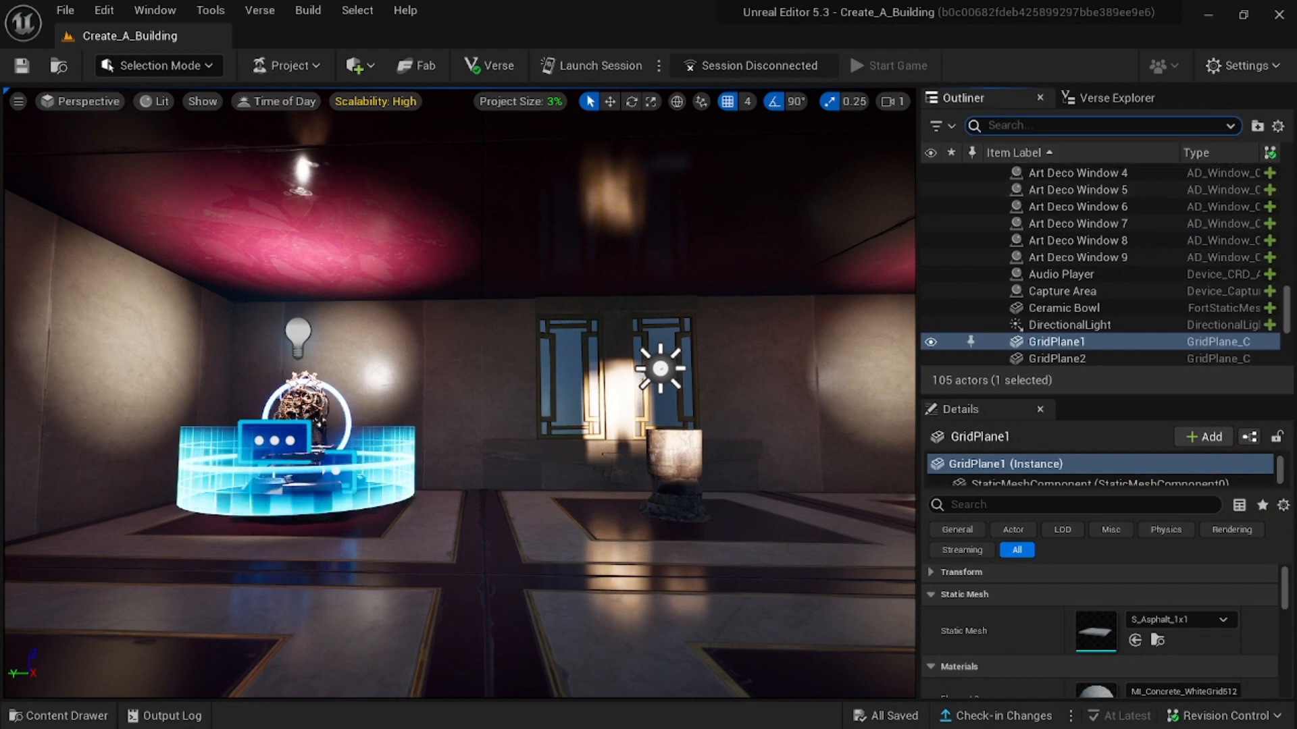
pyautogui.write('audio')
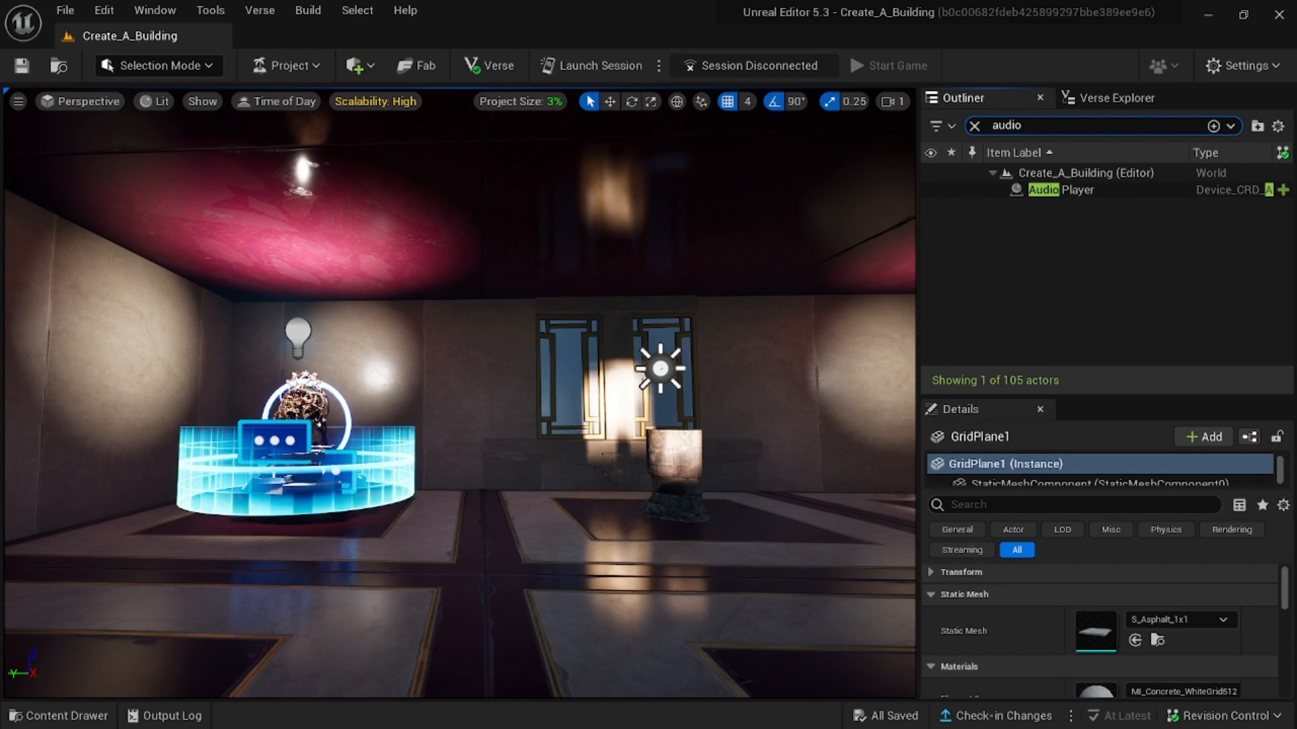
pyautogui.click(1081, 190)
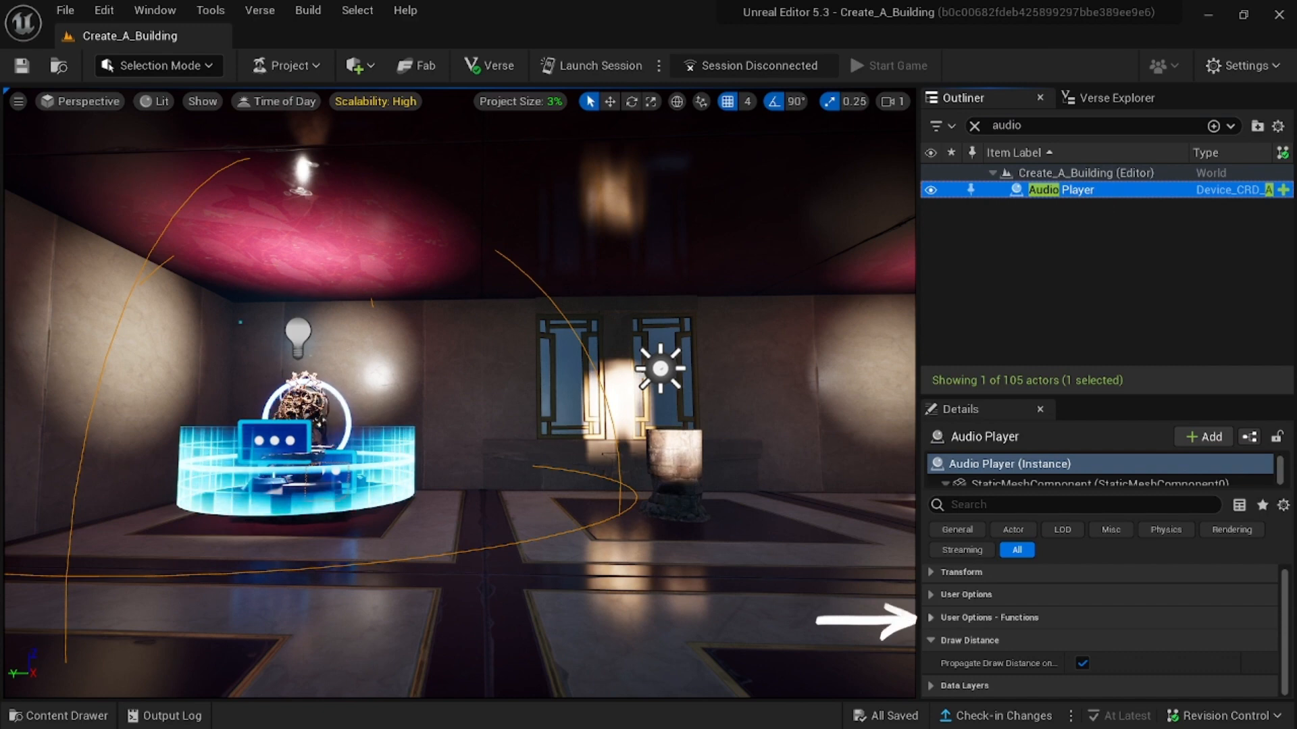
pyautogui.click(931, 618)
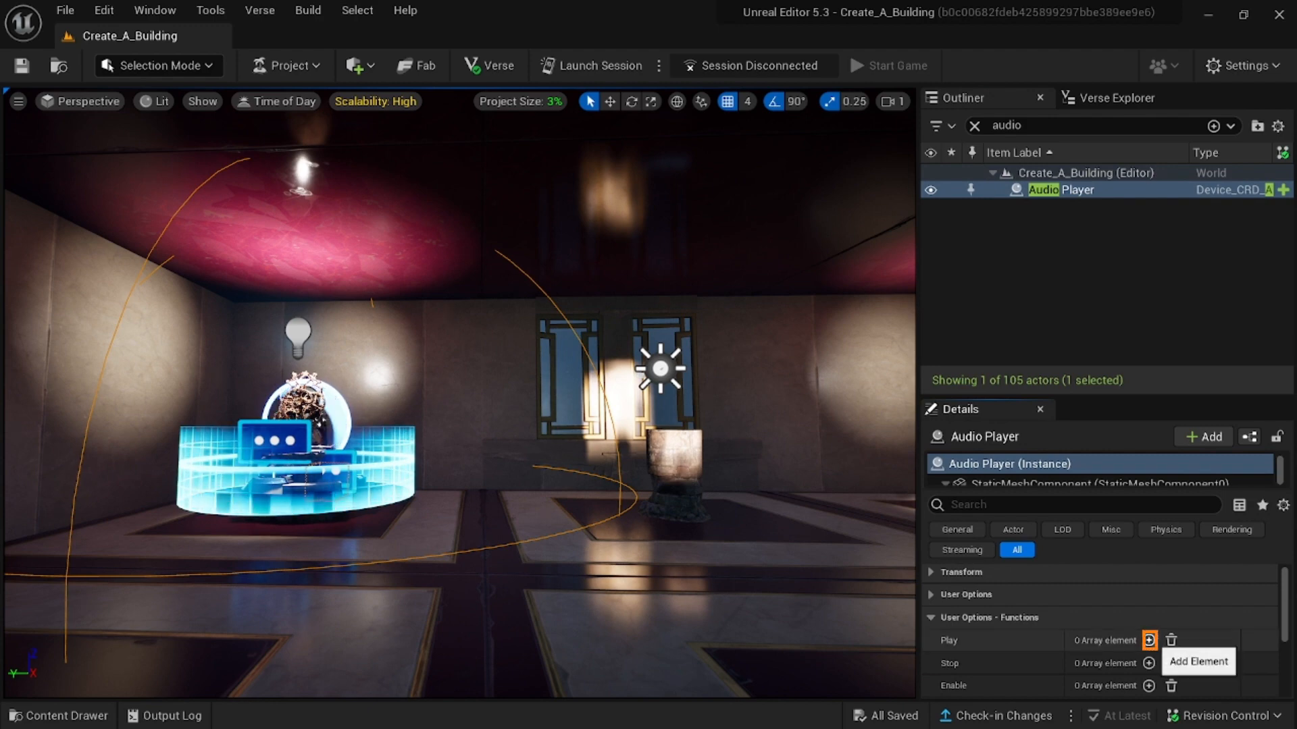
pyautogui.click(1149, 640)
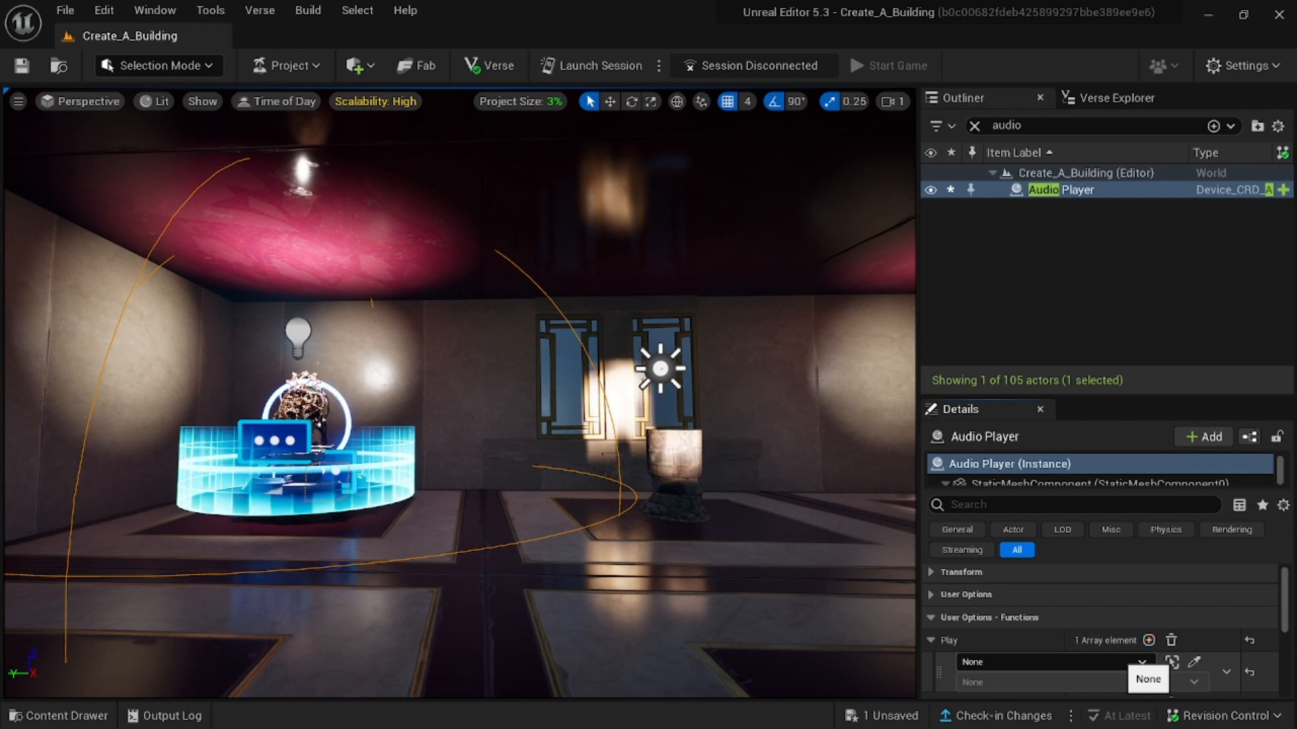
pyautogui.click(1134, 662)
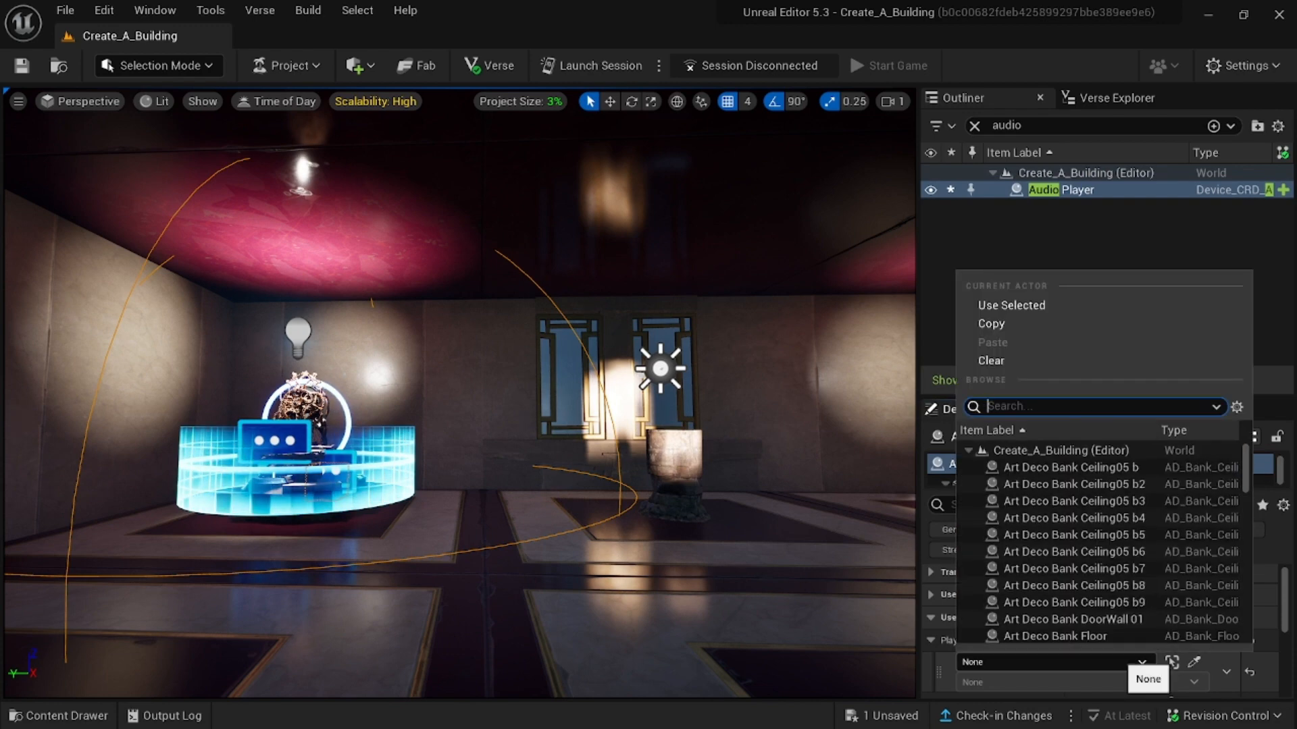
pyautogui.write('ca')
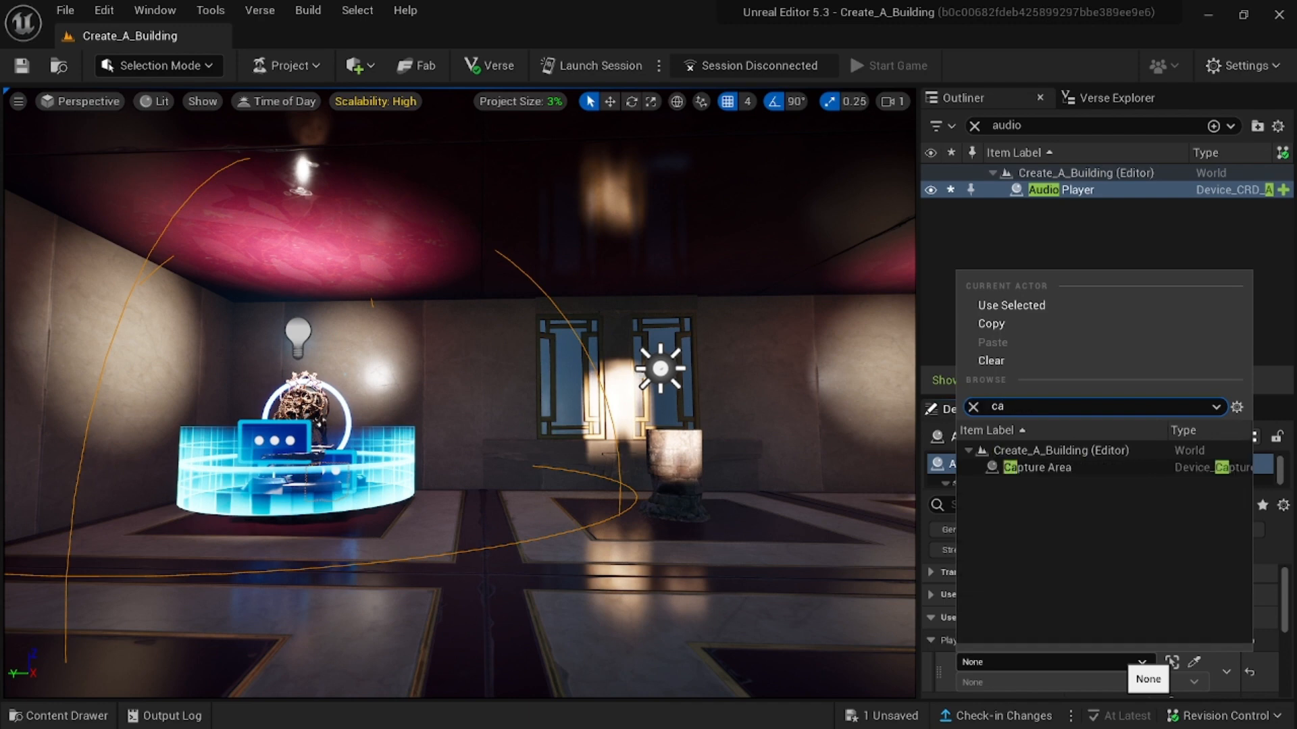
pyautogui.write('pture')
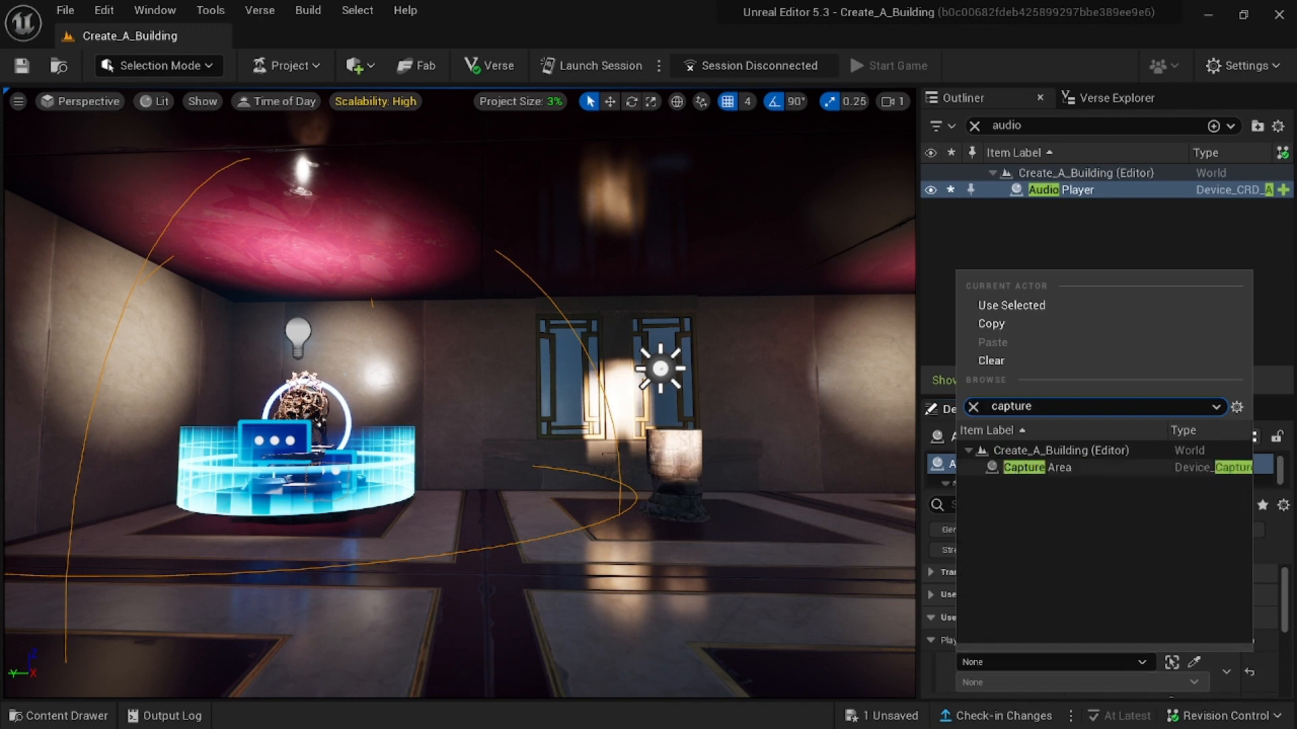
pyautogui.click(1034, 467)
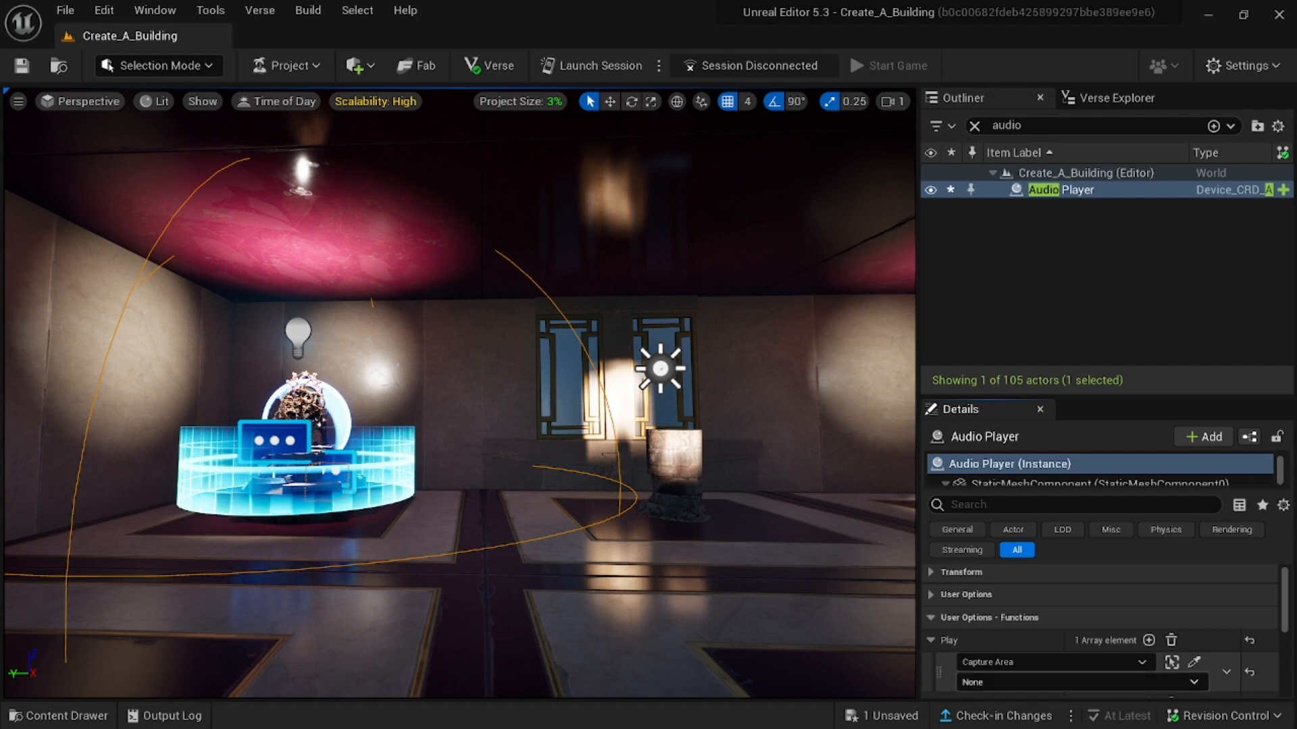
pyautogui.click(1081, 682)
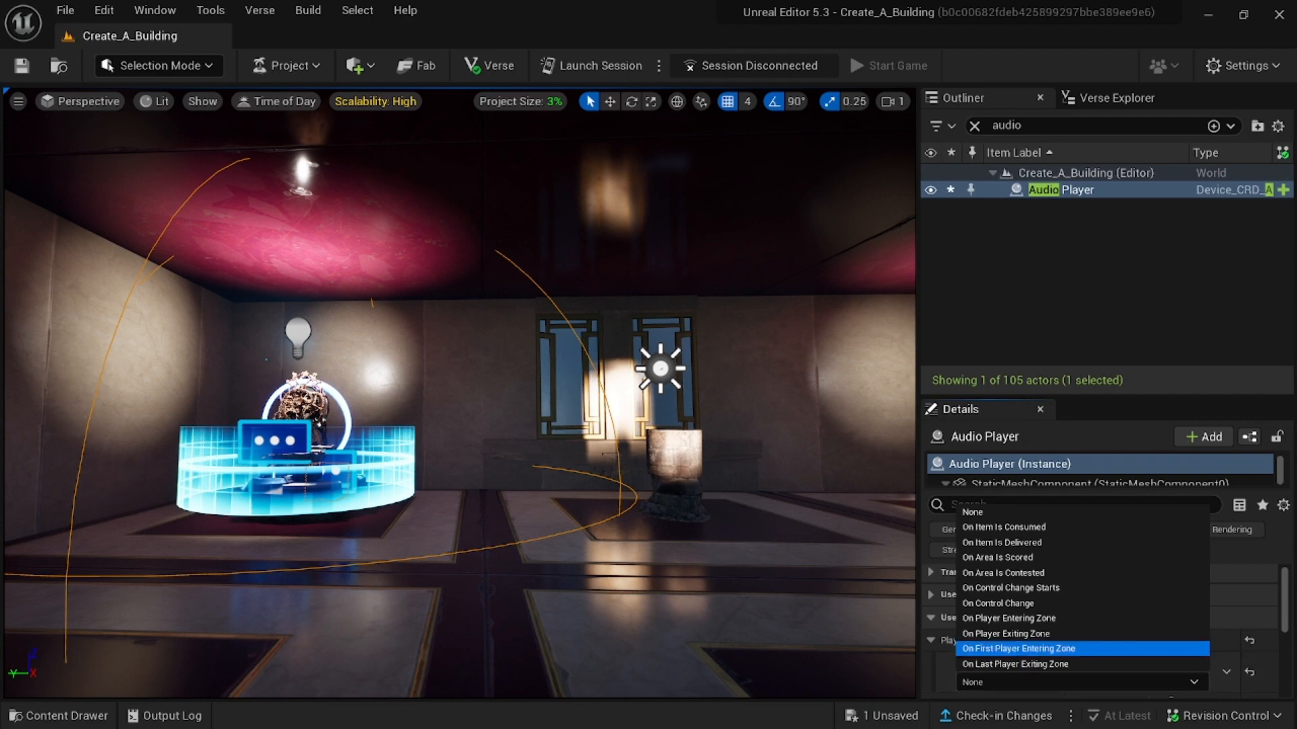
pyautogui.click(1018, 649)
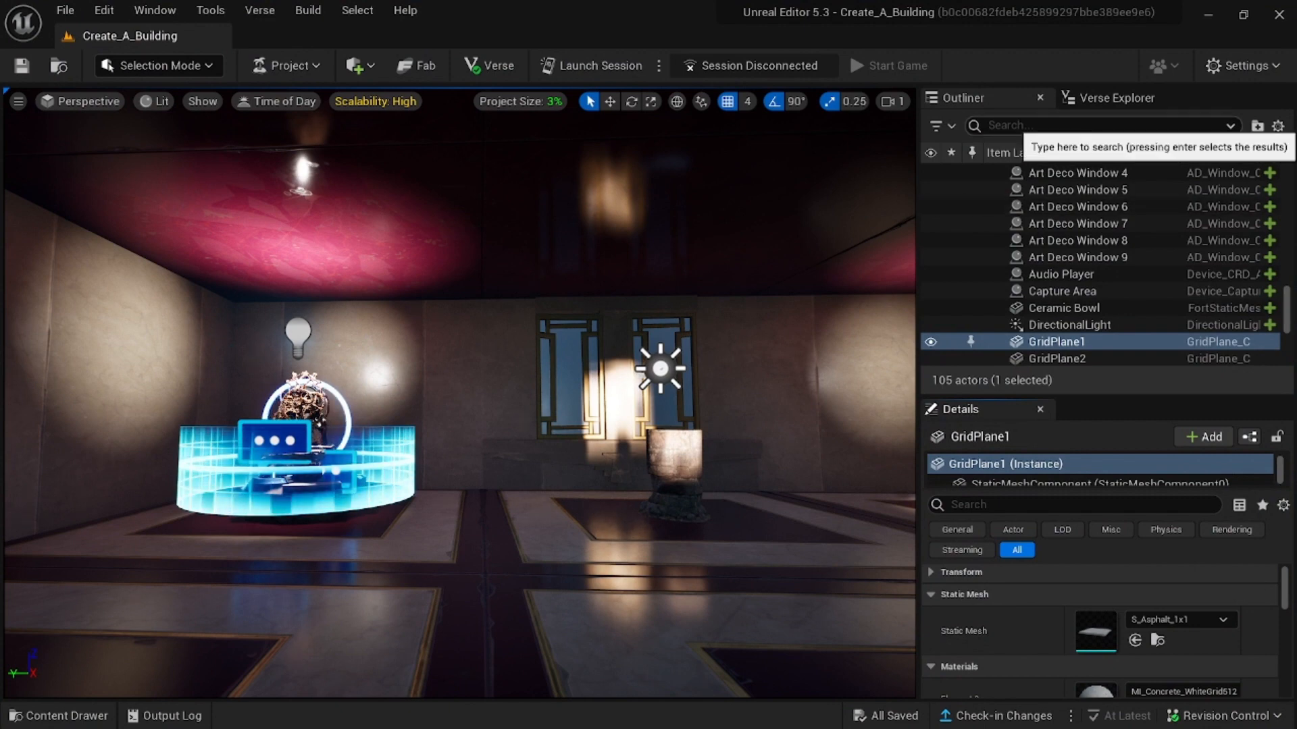
# Step: Bind the Audio Player's Stop function to the Capture Area's On Last Player Exiting Zone event and save the project
pyautogui.click(1040, 126)
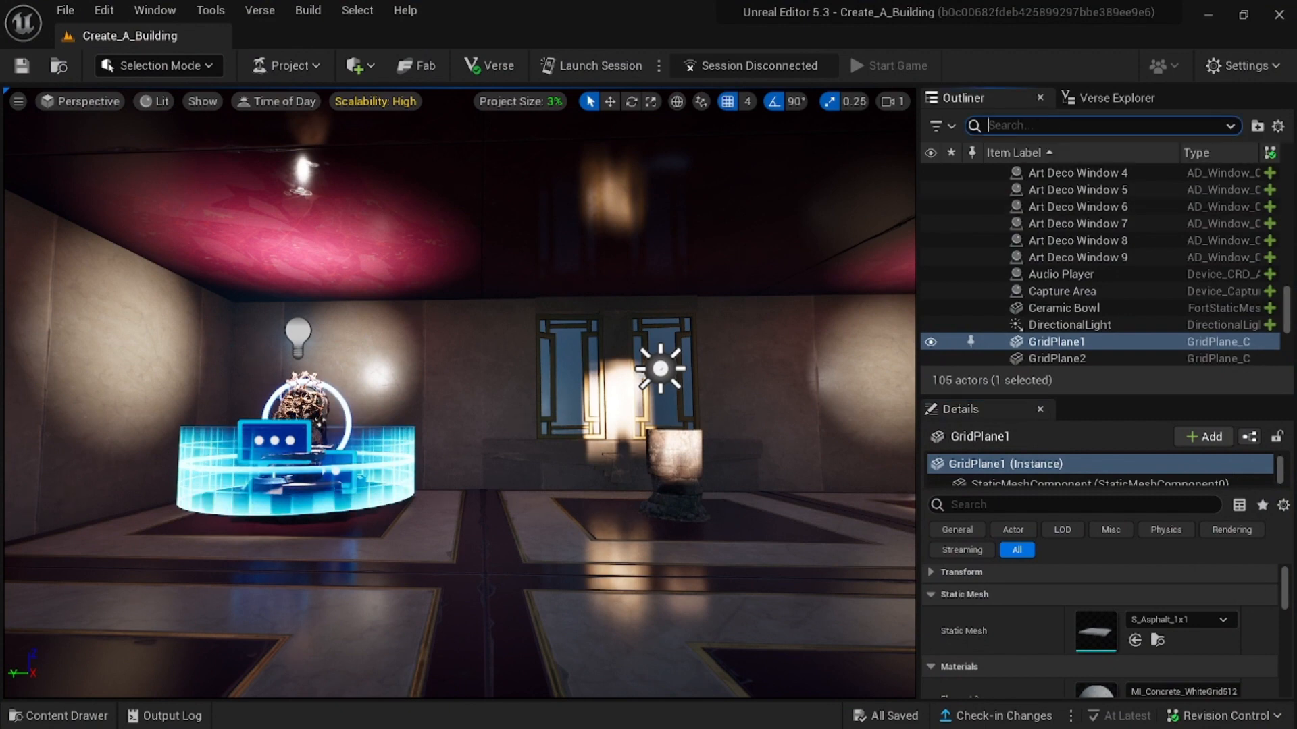
pyautogui.write('audio')
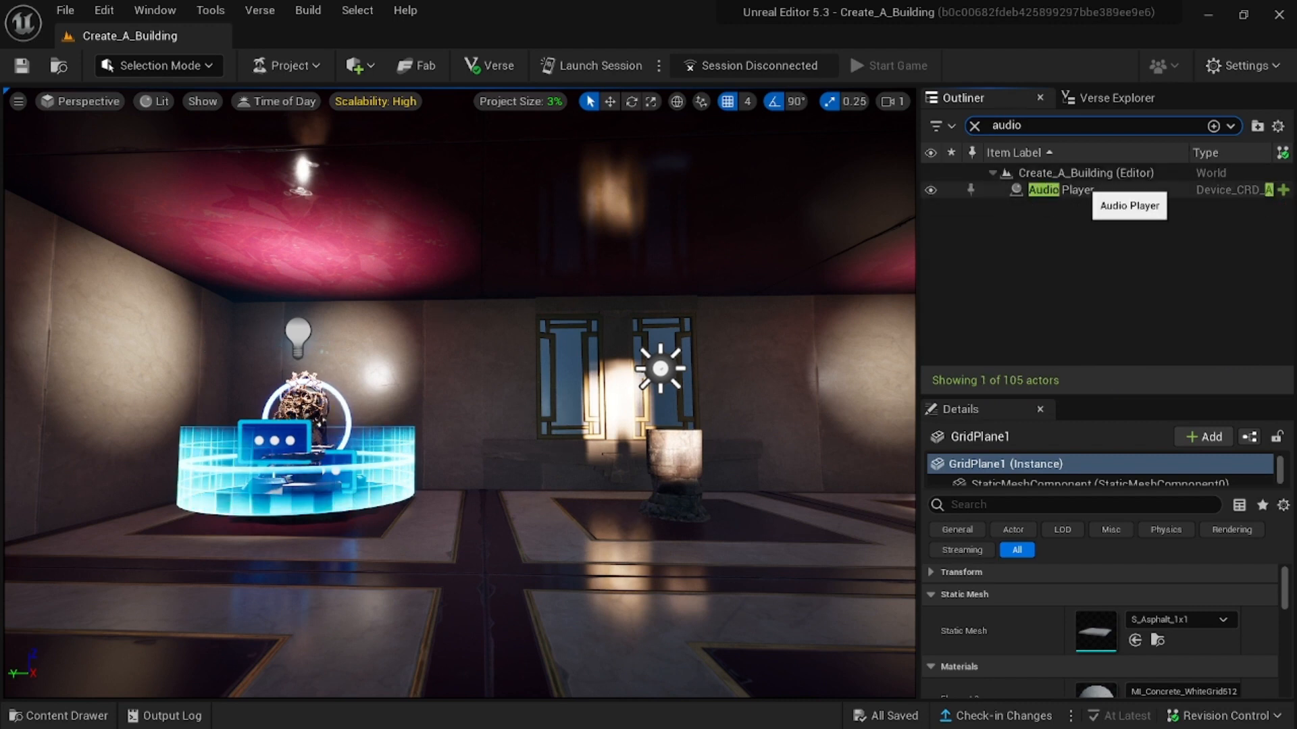
pyautogui.click(1080, 190)
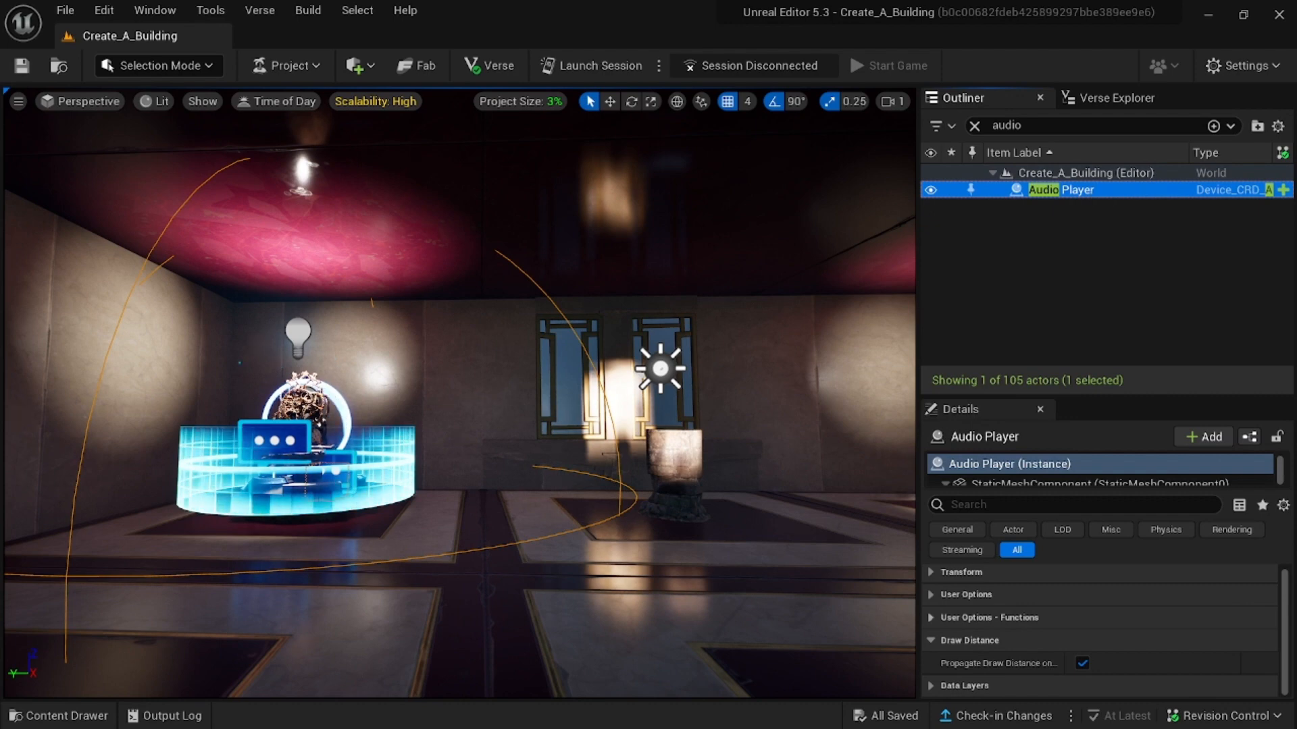
pyautogui.click(931, 618)
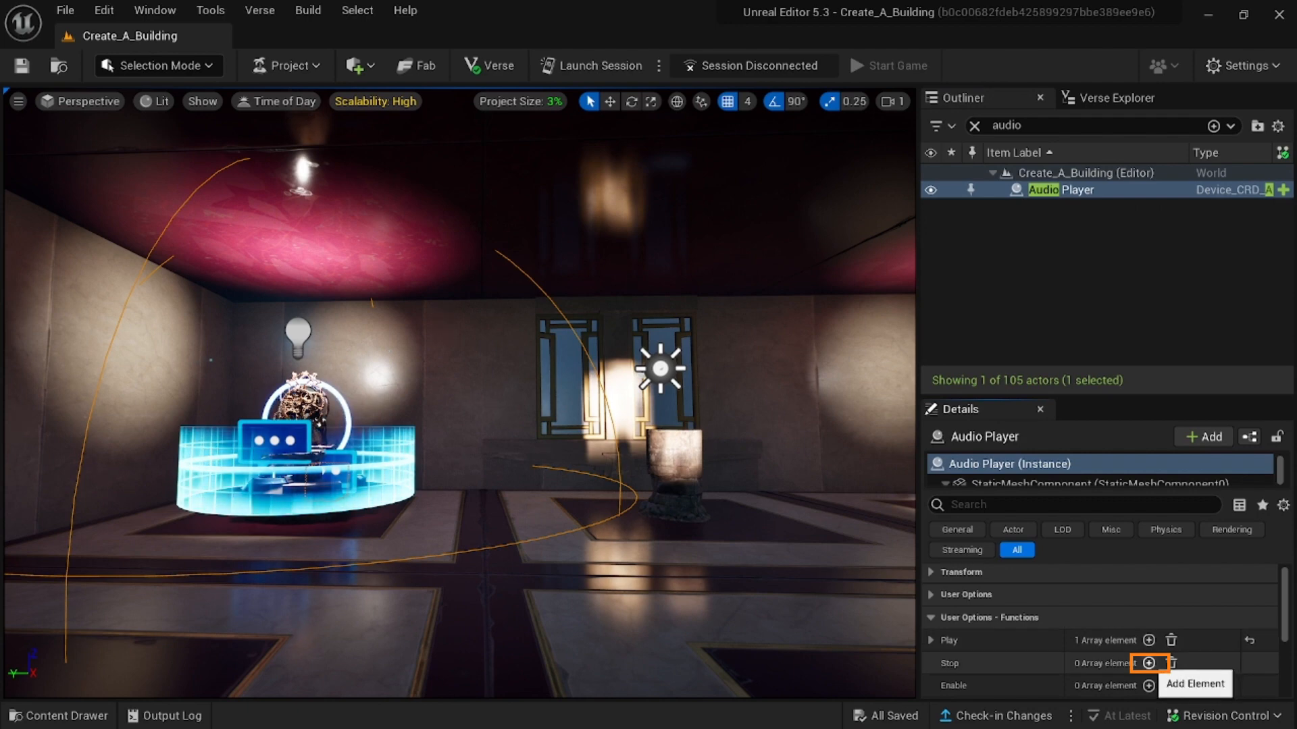
pyautogui.click(1149, 664)
pyautogui.scroll(-1, 1108, 642)
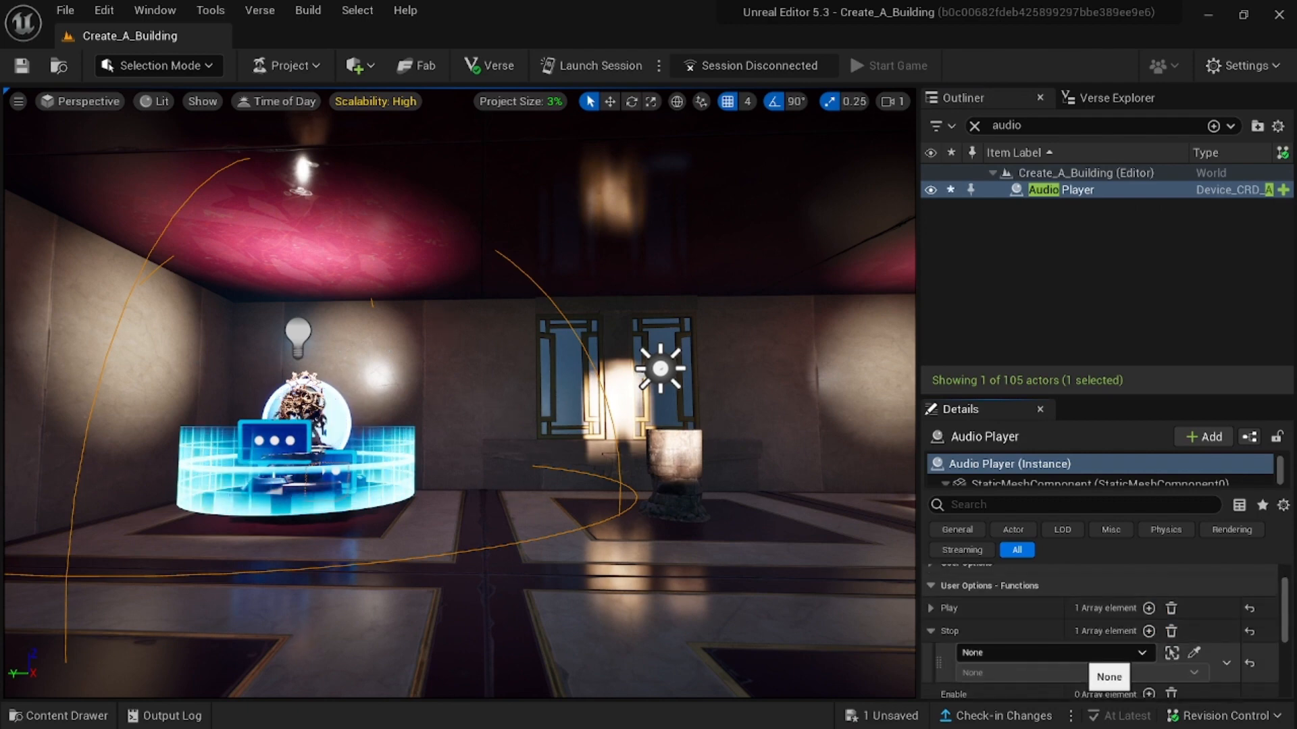
pyautogui.click(1108, 653)
pyautogui.write('capture')
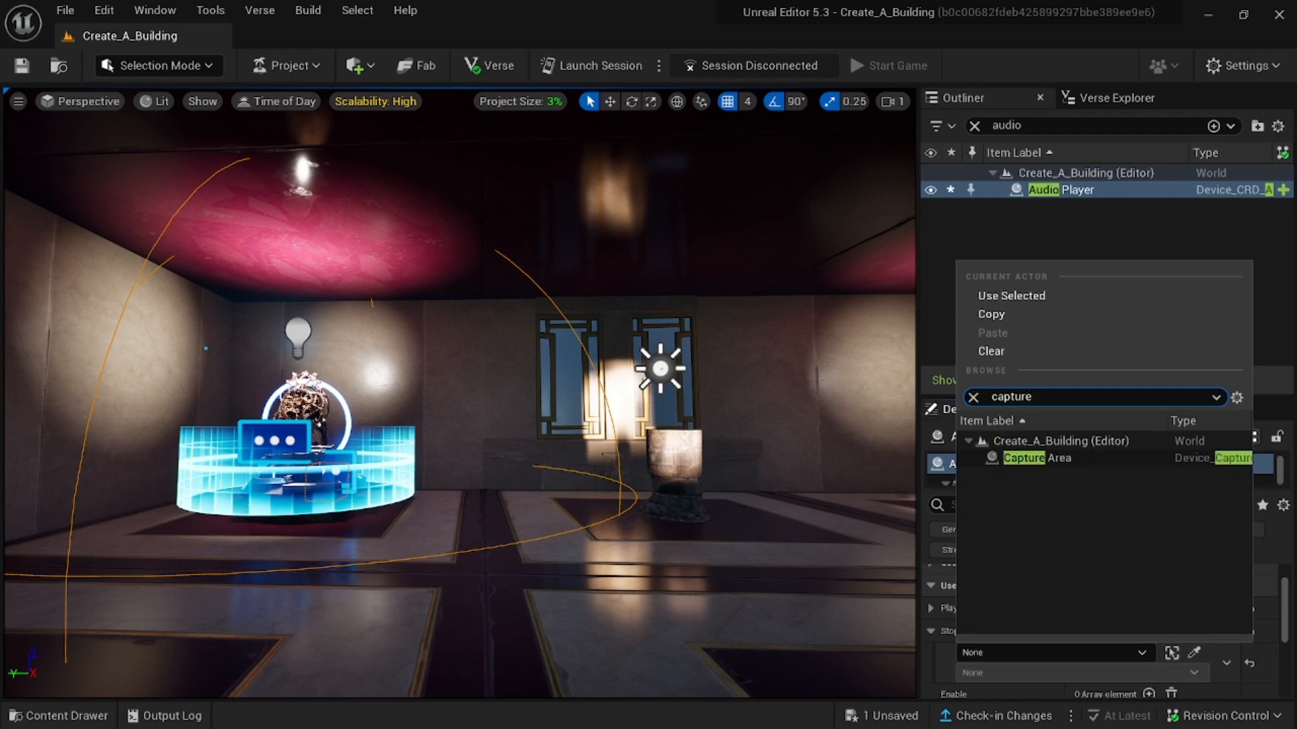
pyautogui.click(1037, 458)
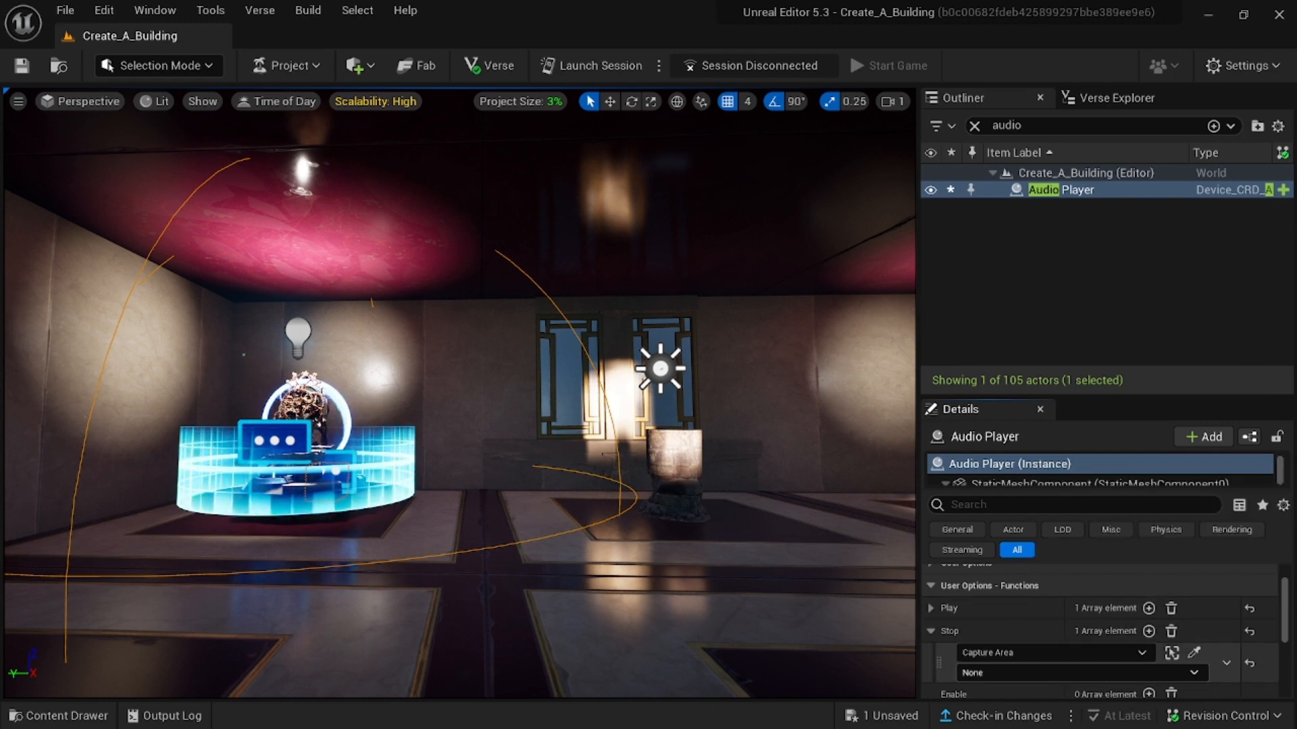
pyautogui.click(1081, 672)
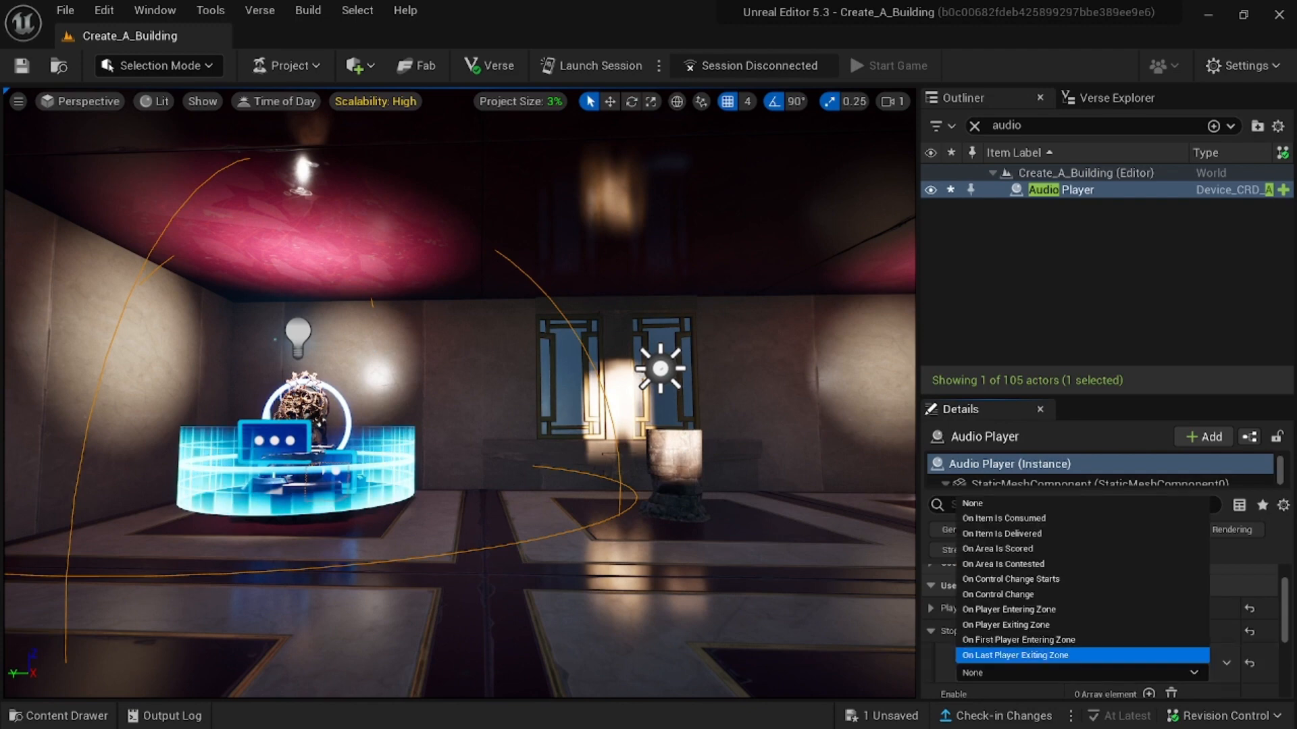
pyautogui.click(1015, 655)
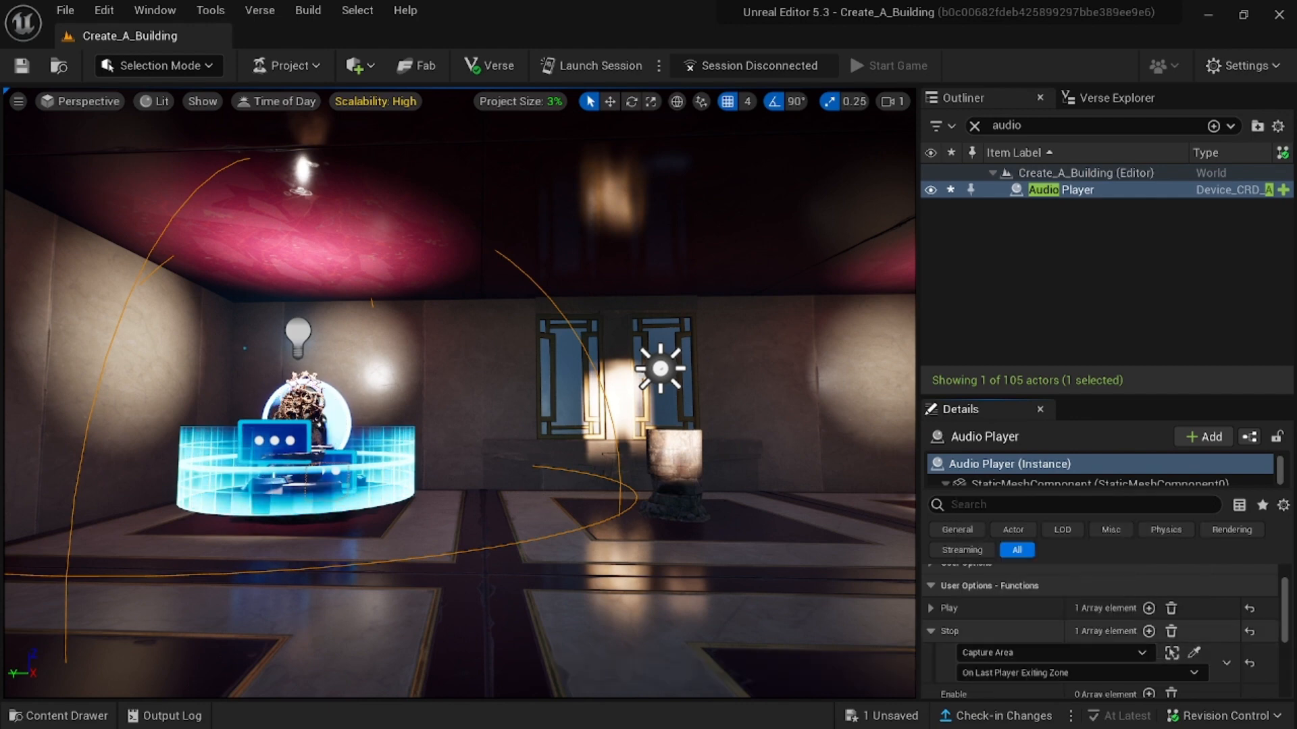
pyautogui.hotkey('ctrl', 's')
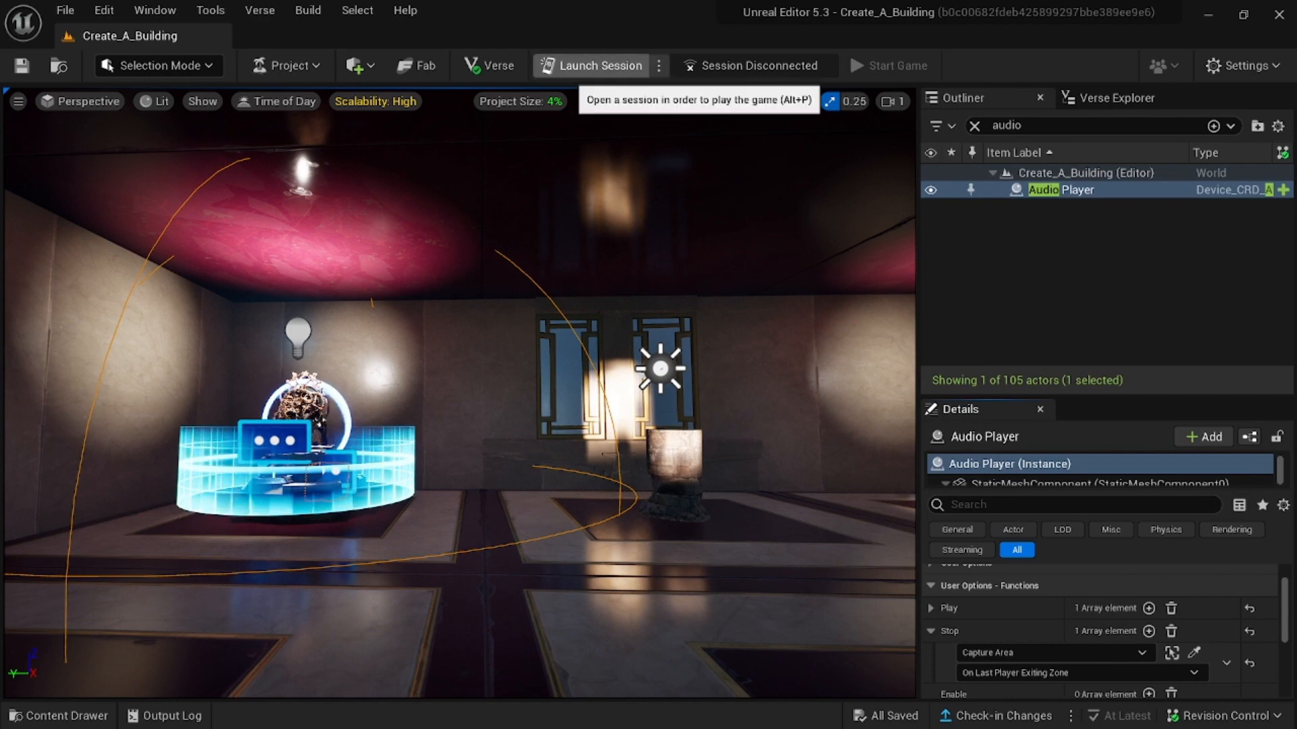
# Step: Launch a session and test the clock's audio and dialogs by approaching it, answering Yes and closing More Info, and open the game menu
pyautogui.click(595, 65)
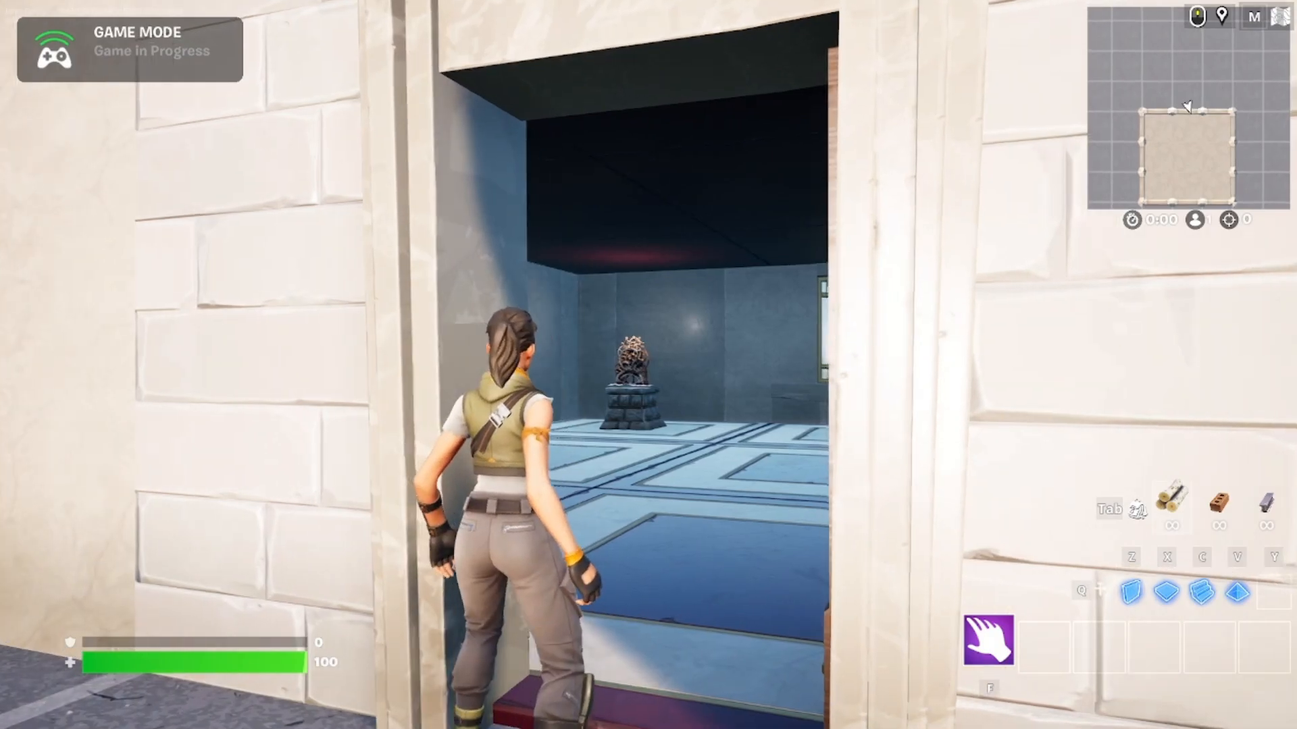
pyautogui.press('w')
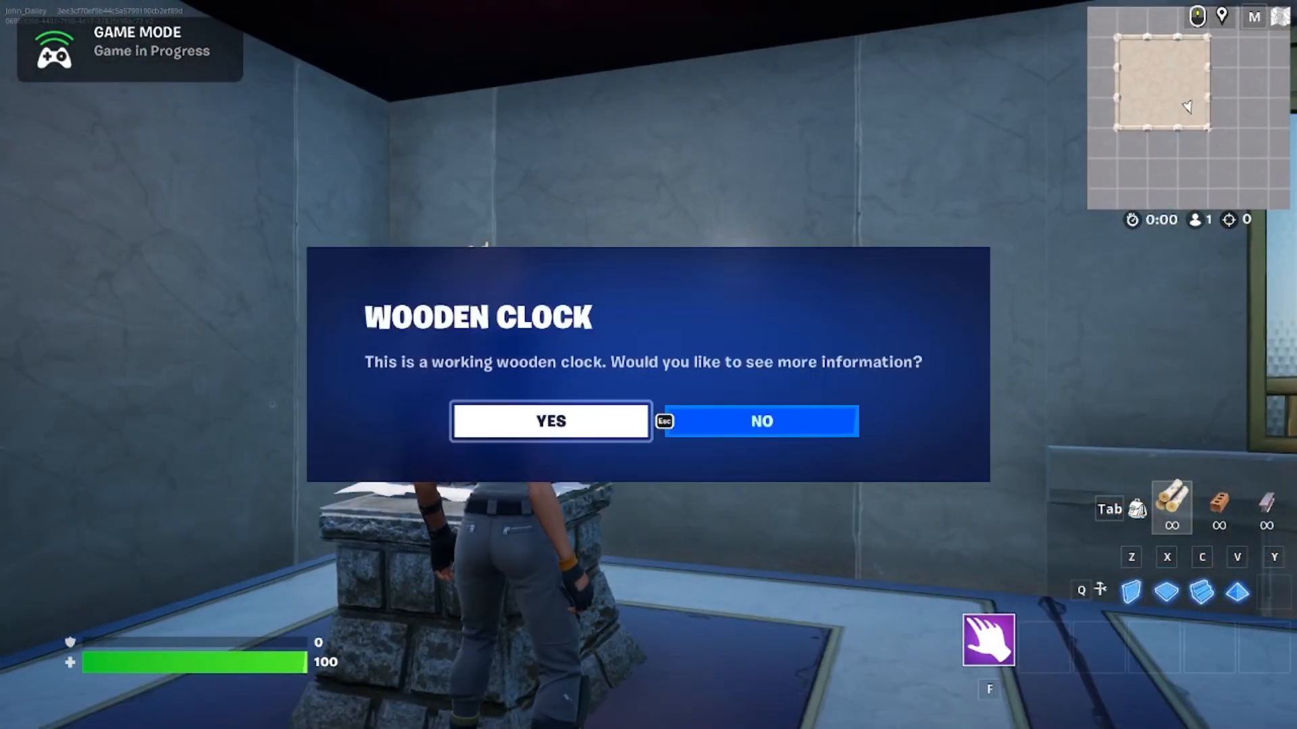
pyautogui.click(589, 422)
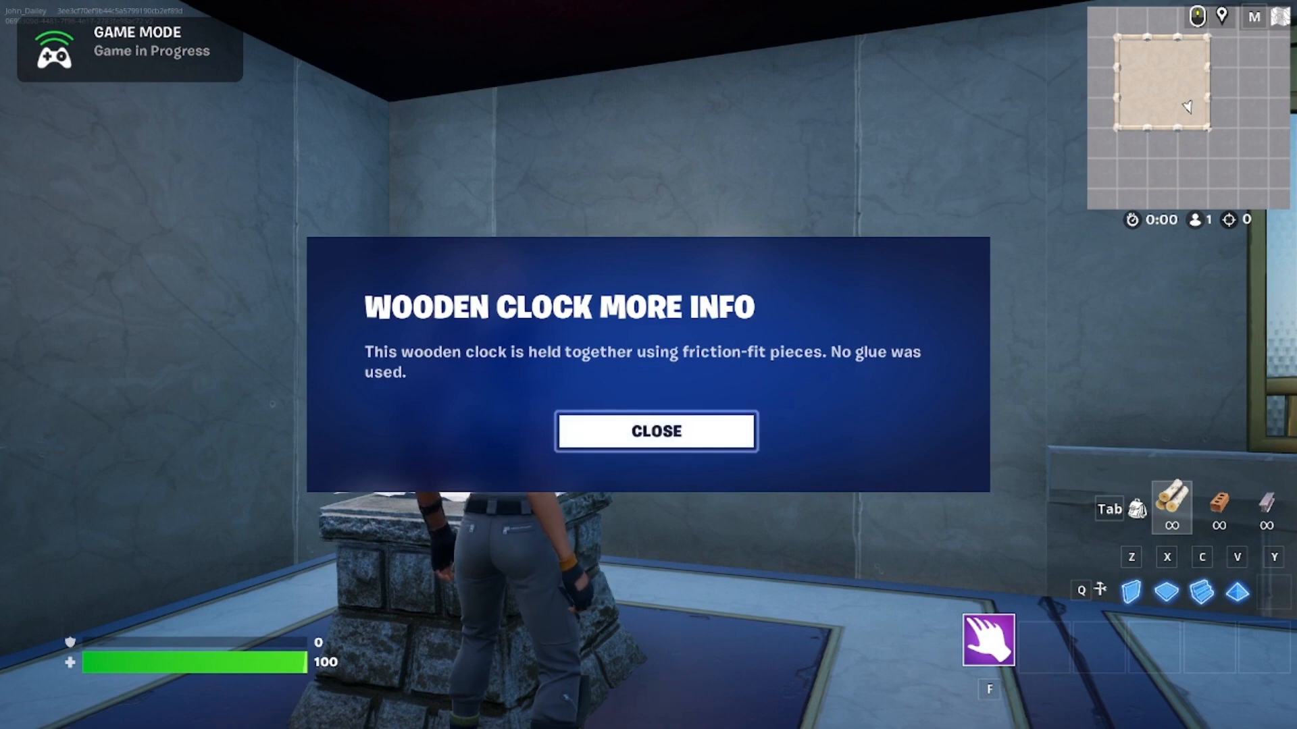
pyautogui.click(588, 425)
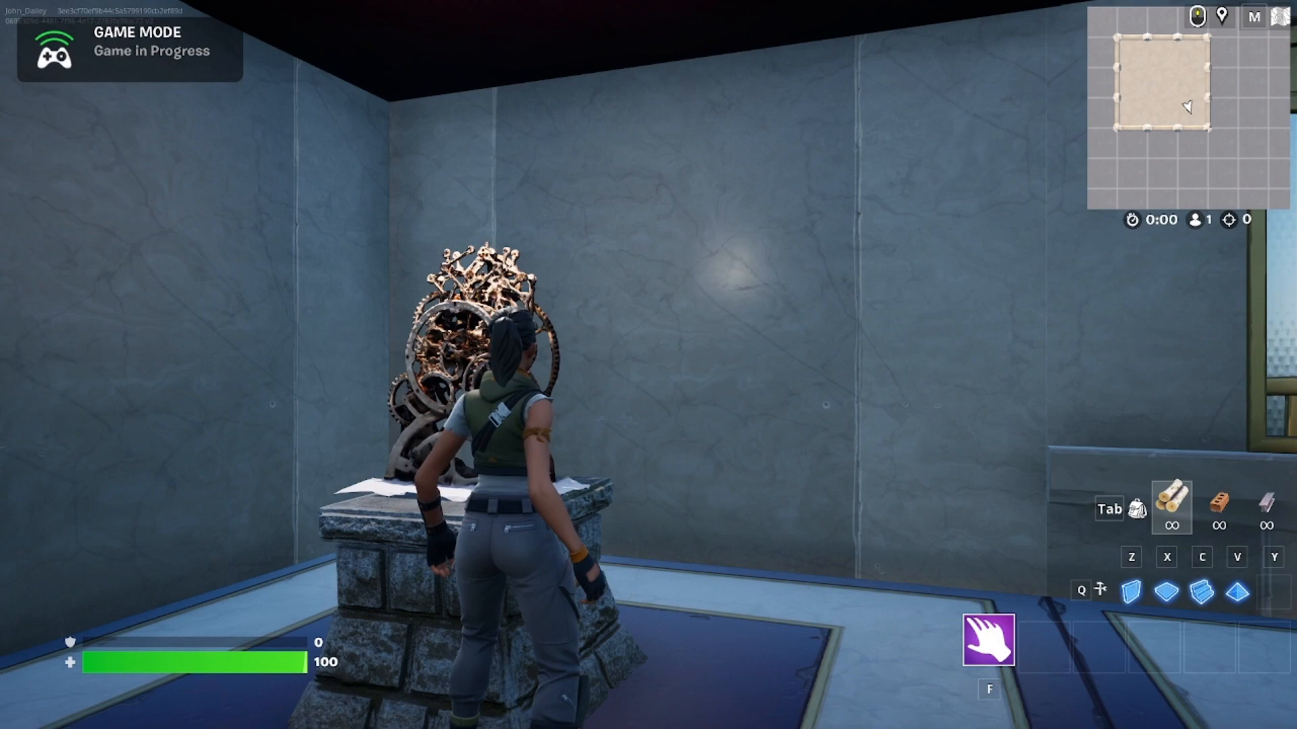
pyautogui.press('Escape')
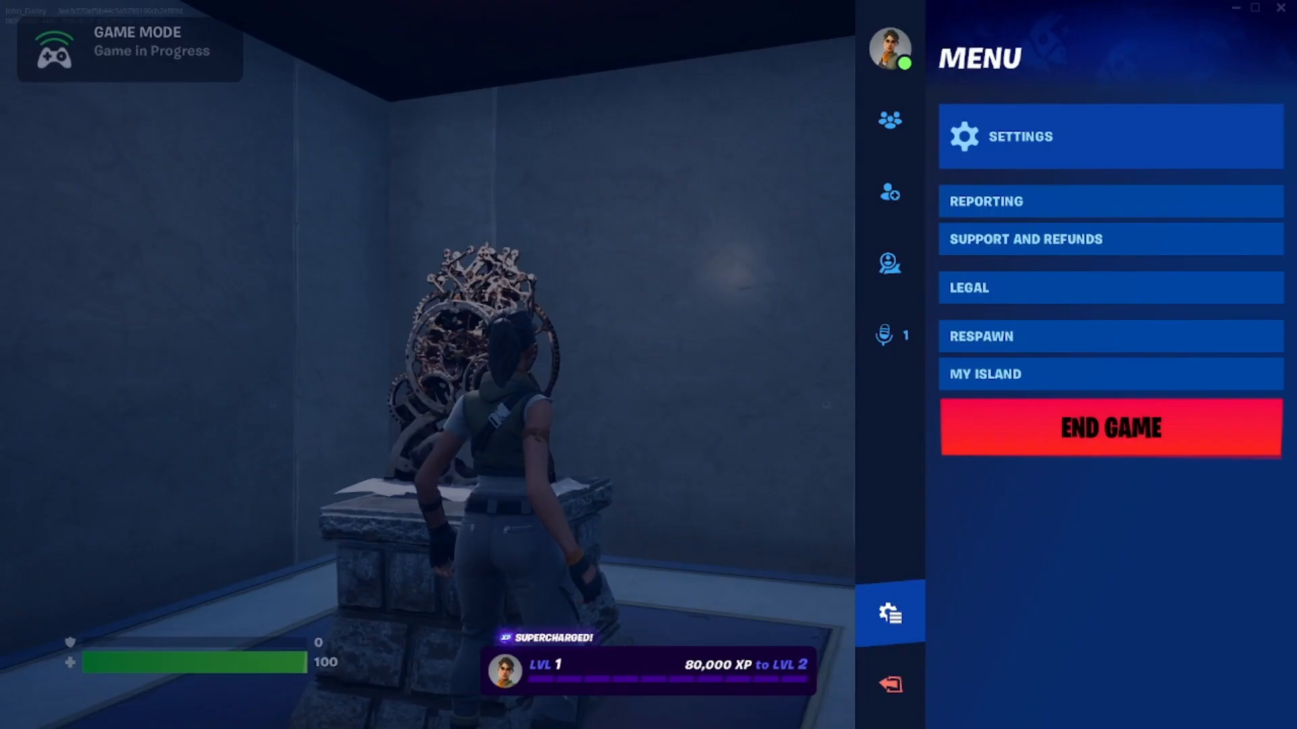